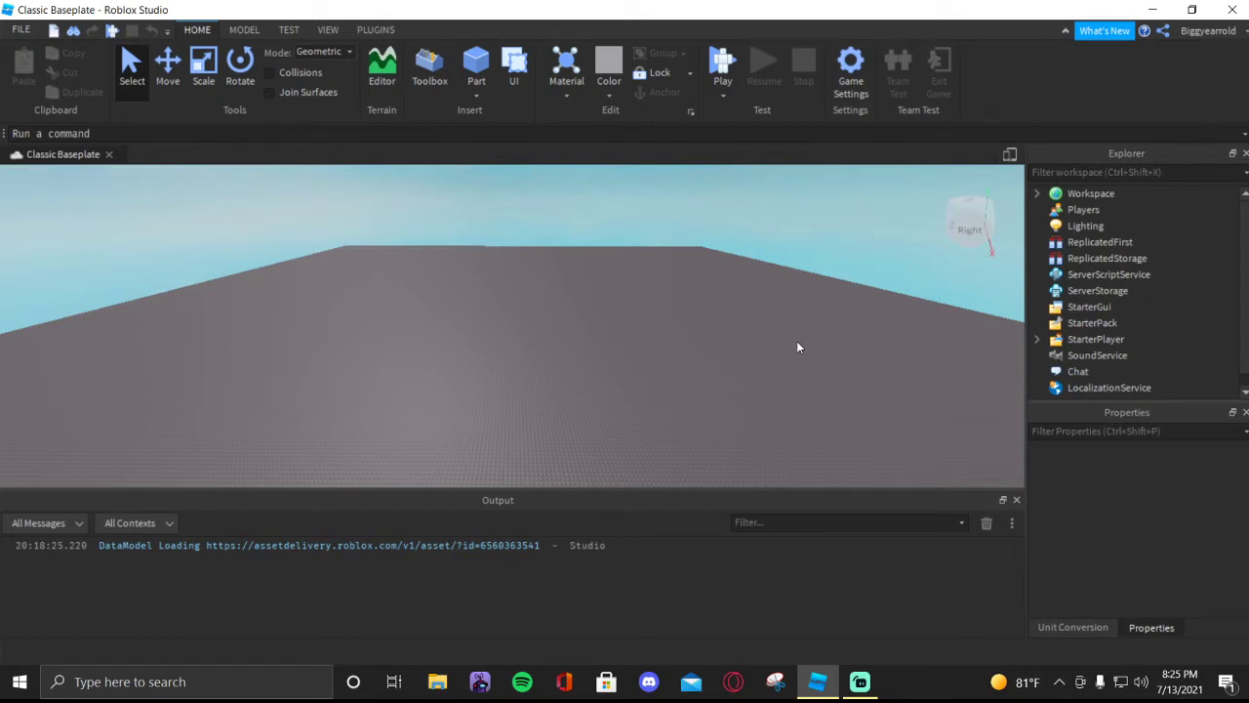
{"action": "key", "text": "w"}
{"action": "right_click_drag", "start_coordinate": [796, 341], "coordinate": [775, 337]}
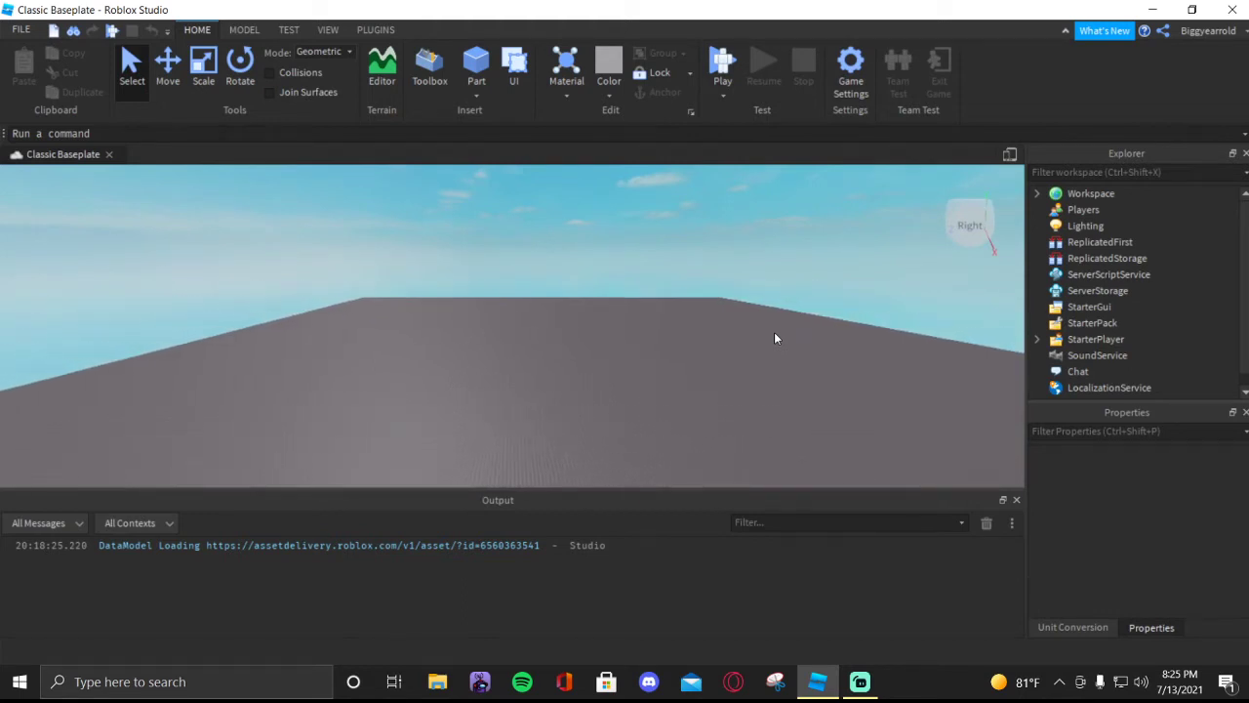
{"action": "left_click", "coordinate": [1151, 12]}
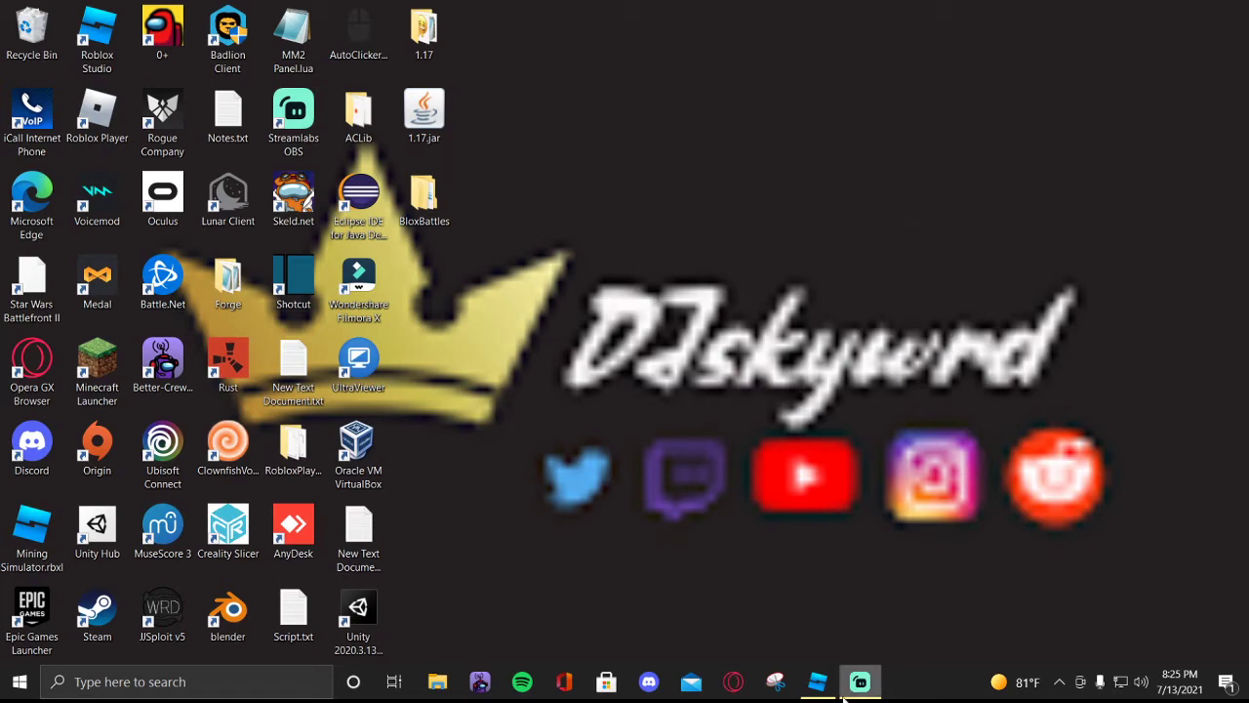
{"action": "left_click", "coordinate": [817, 682]}
{"action": "right_click_drag", "start_coordinate": [703, 343], "coordinate": [703, 343]}
{"action": "key", "text": "w"}
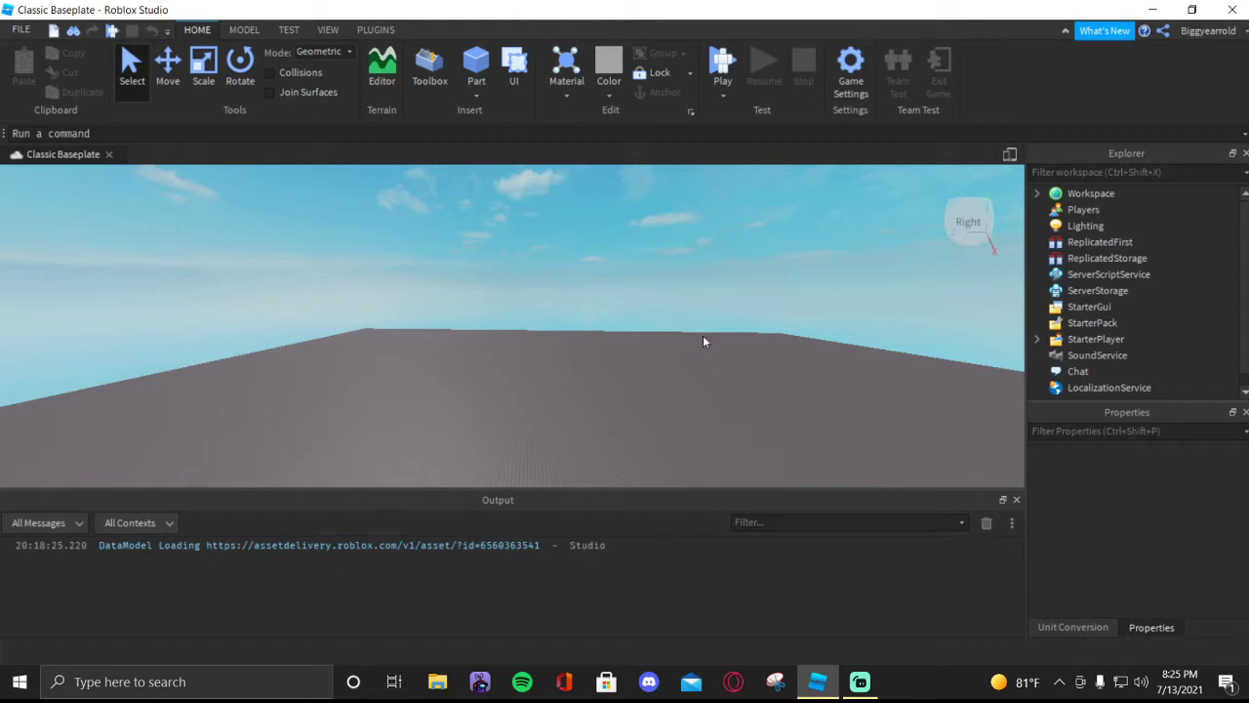
{"action": "right_click_drag", "start_coordinate": [717, 362], "coordinate": [685, 375]}
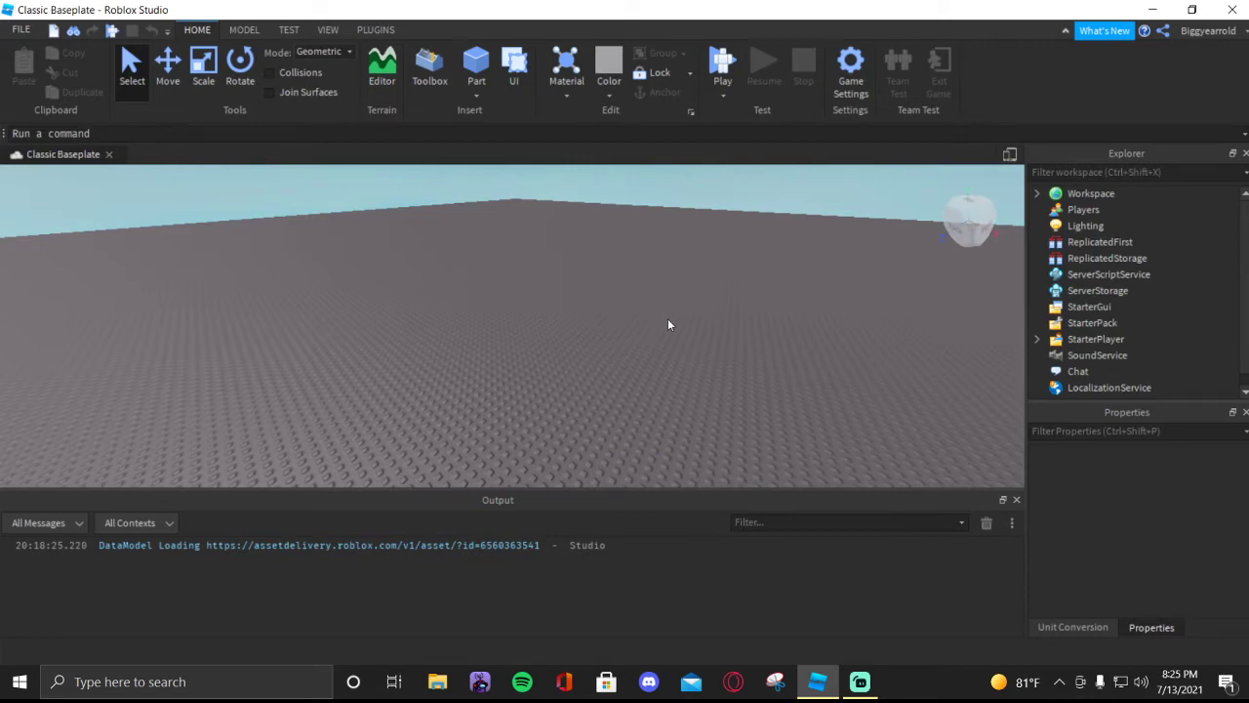
- Insert a new block part onto the baseplate
{"action": "right_click_drag", "start_coordinate": [668, 319], "coordinate": [667, 320]}
{"action": "scroll", "coordinate": [640, 297], "scroll_direction": "down", "scroll_amount": 3}
{"action": "left_click", "coordinate": [476, 66]}
{"action": "right_click_drag", "start_coordinate": [612, 258], "coordinate": [612, 244]}
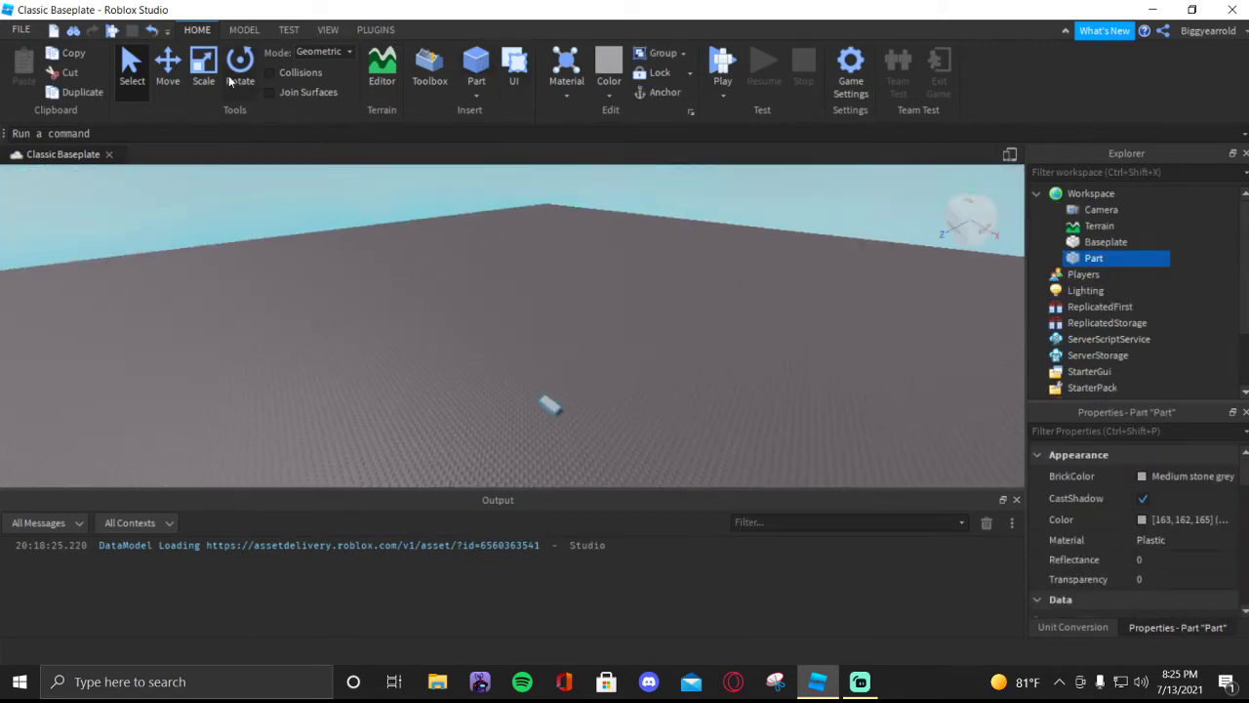
- Scale the new part up in length, height and depth into a large, thick block
{"action": "key", "text": "ctrl+3"}
{"action": "left_click_drag", "start_coordinate": [580, 427], "coordinate": [652, 482]}
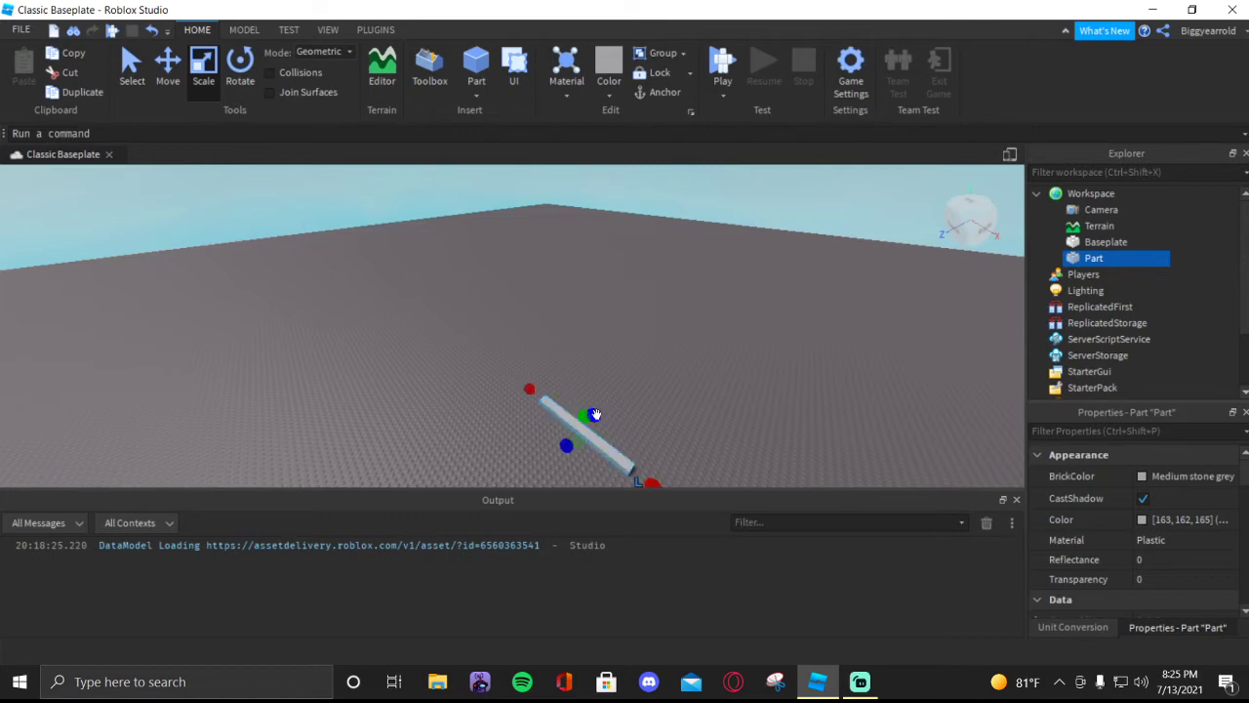
{"action": "left_click_drag", "start_coordinate": [586, 417], "coordinate": [609, 333]}
{"action": "right_click_drag", "start_coordinate": [710, 382], "coordinate": [746, 378]}
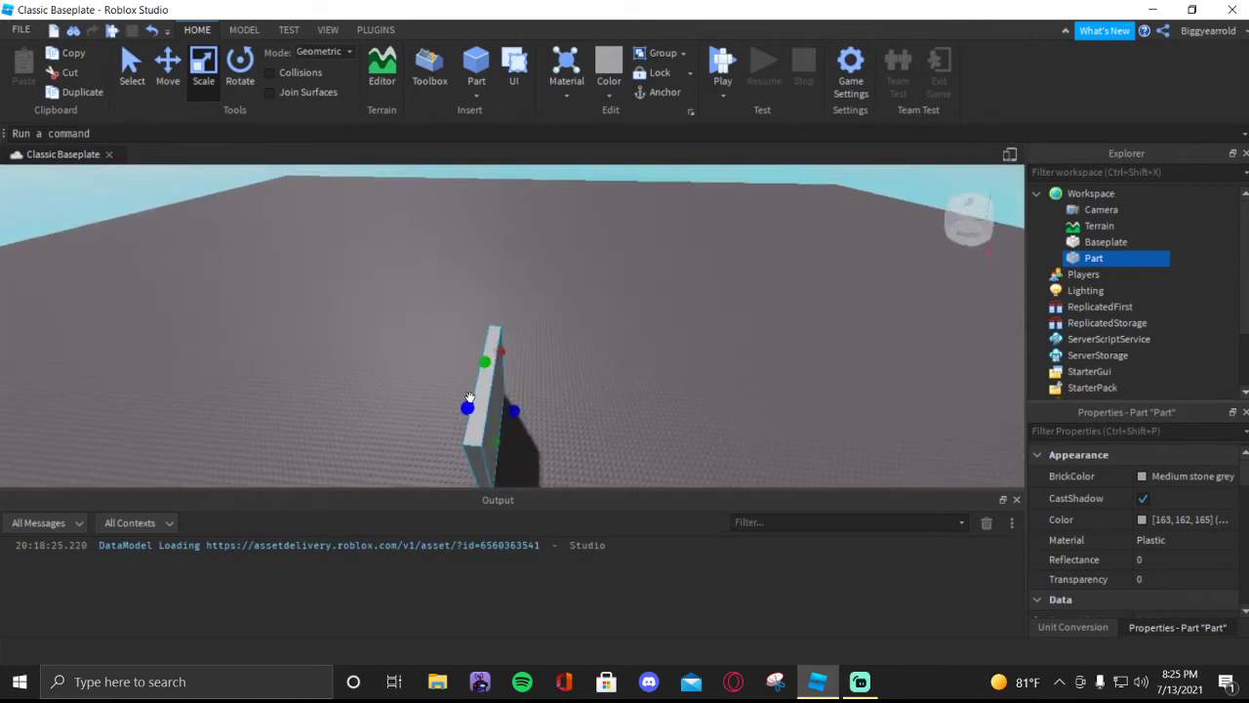
{"action": "left_click_drag", "start_coordinate": [517, 410], "coordinate": [673, 414]}
{"action": "right_click_drag", "start_coordinate": [748, 352], "coordinate": [767, 345]}
{"action": "scroll", "coordinate": [767, 346], "scroll_direction": "down", "scroll_amount": 5}
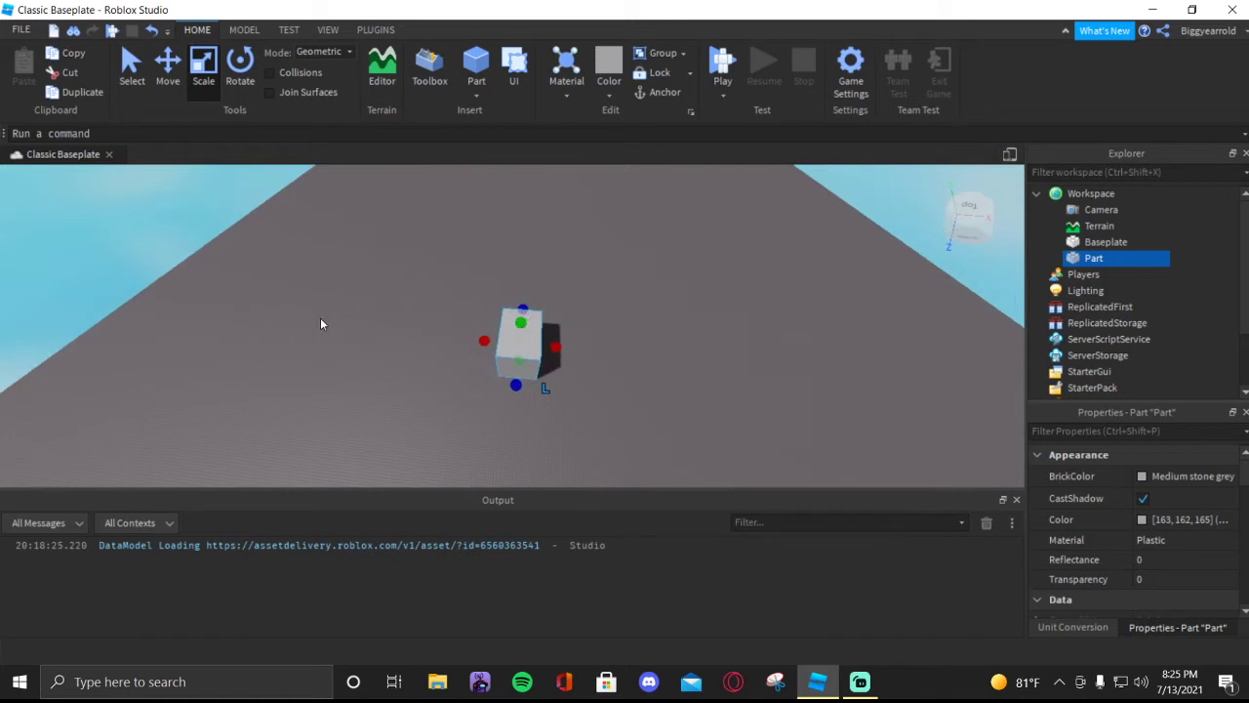
- Move the block slightly along its X axis and deselect it
{"action": "key", "text": "ctrl+2"}
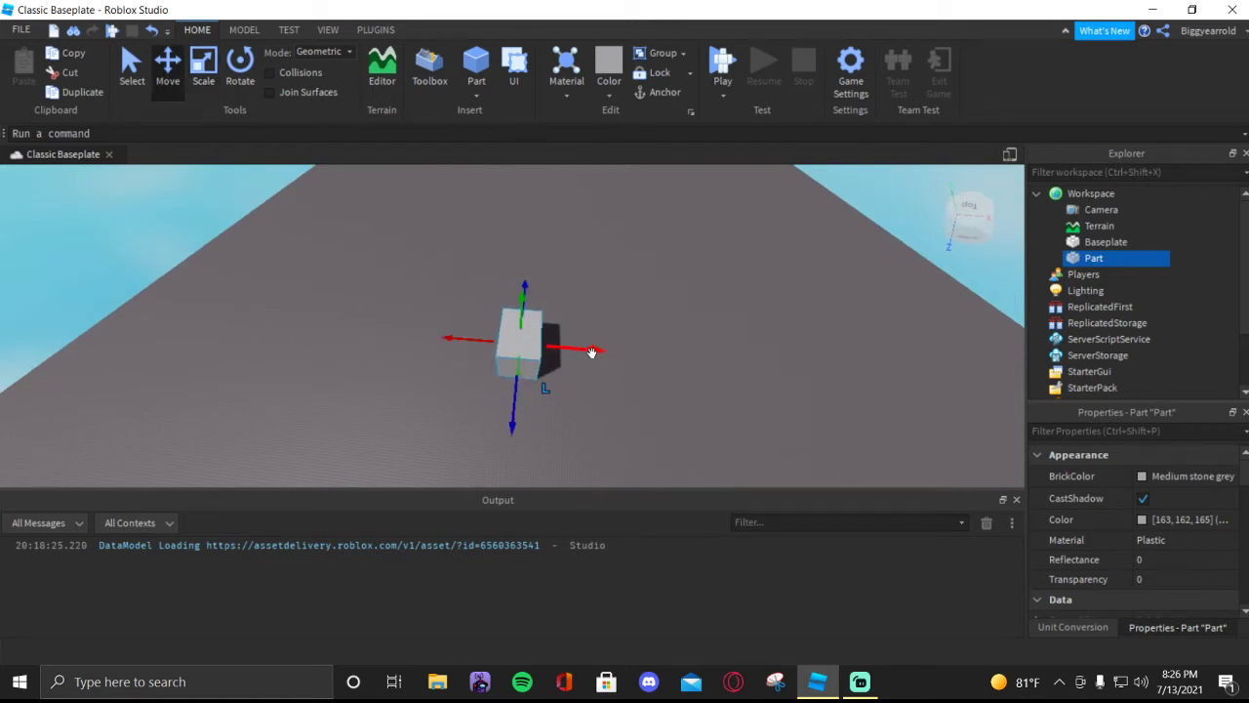
{"action": "mouse_move", "coordinate": [592, 352]}
{"action": "left_mouse_down"}
{"action": "mouse_move", "coordinate": [426, 358]}
{"action": "mouse_move", "coordinate": [407, 335]}
{"action": "mouse_move", "coordinate": [591, 357]}
{"action": "left_mouse_up"}
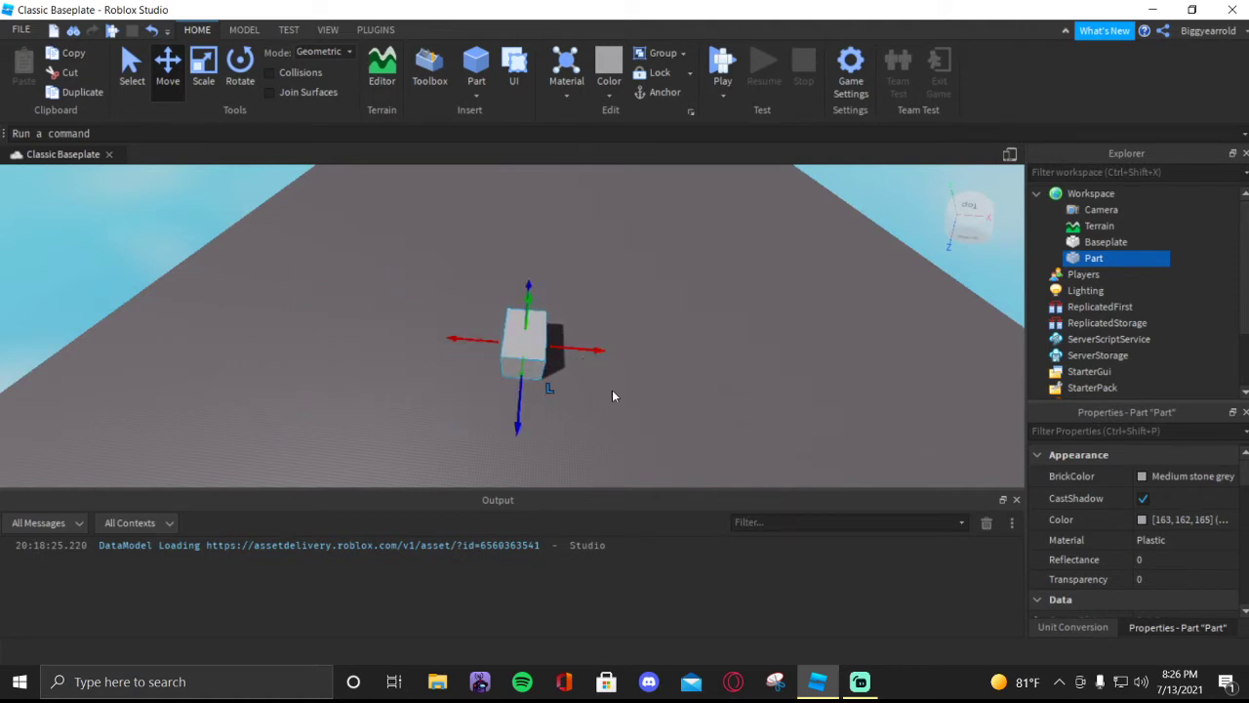
{"action": "left_click", "coordinate": [674, 408]}
- Examine the block on the baseplate from above, from the front and from the left side, both close up and from a distance
{"action": "key", "text": "d"}
{"action": "key", "text": "w"}
{"action": "key", "text": "w"}
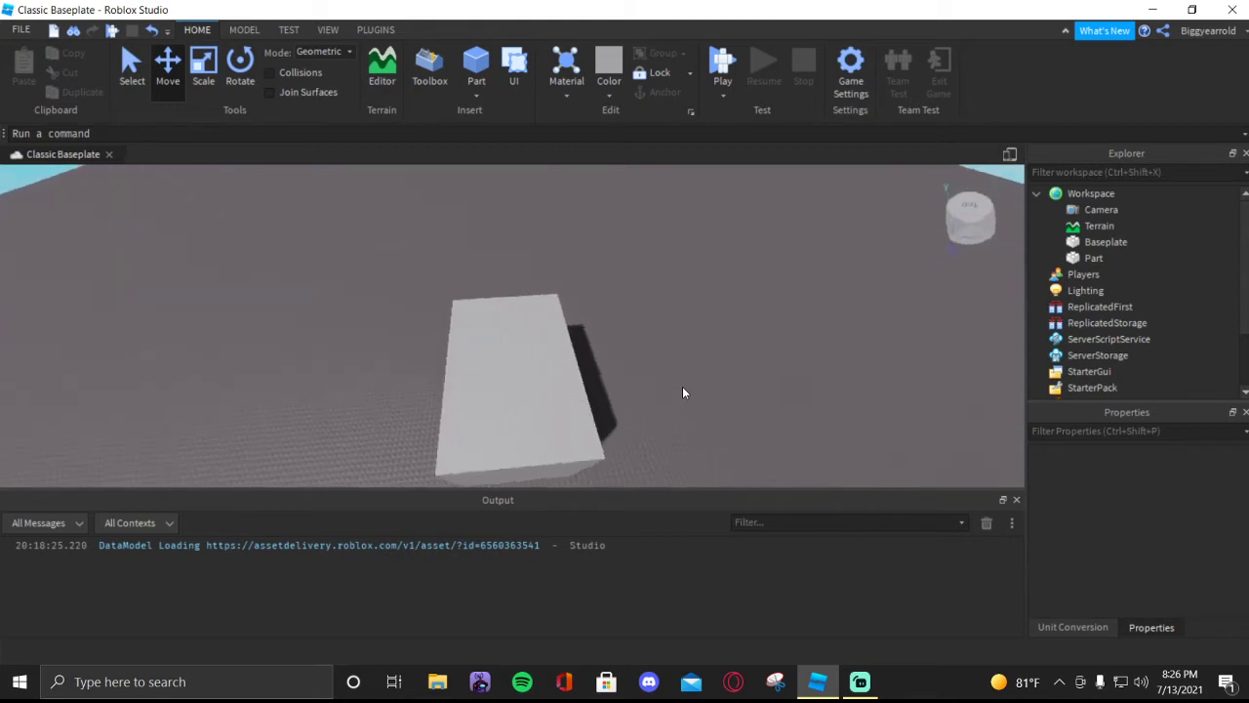
{"action": "key", "text": "w"}
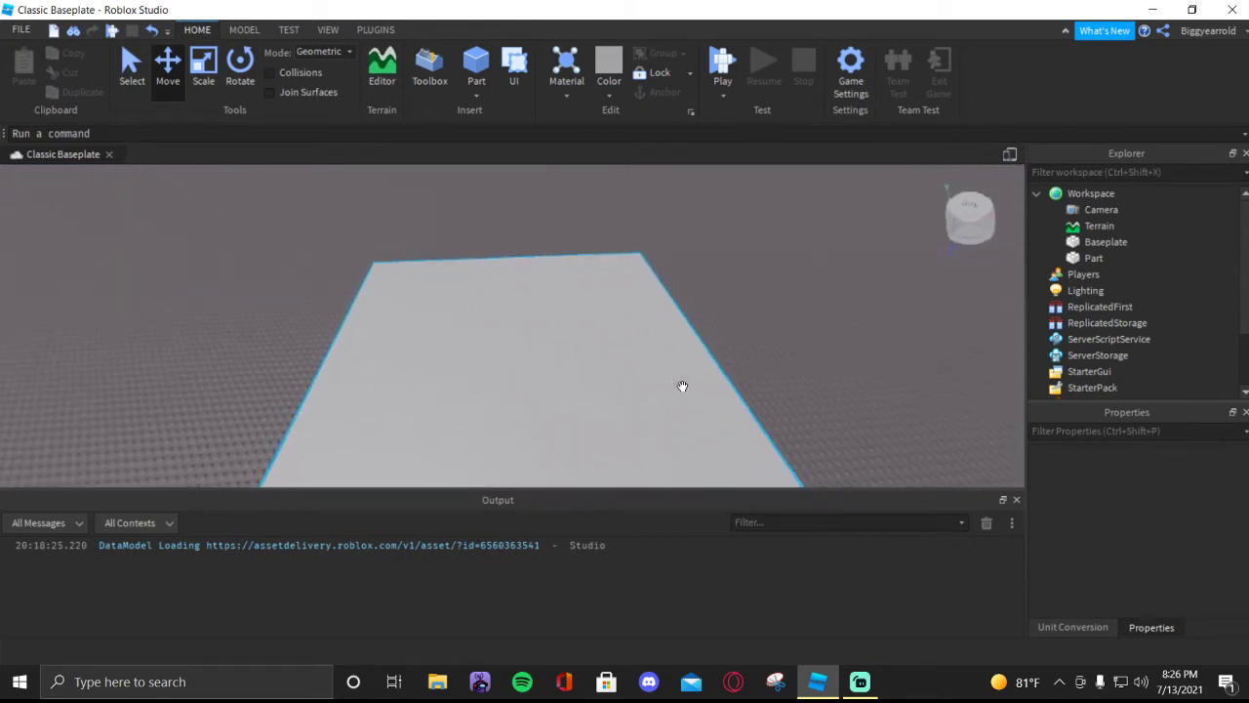
{"action": "key", "text": "s"}
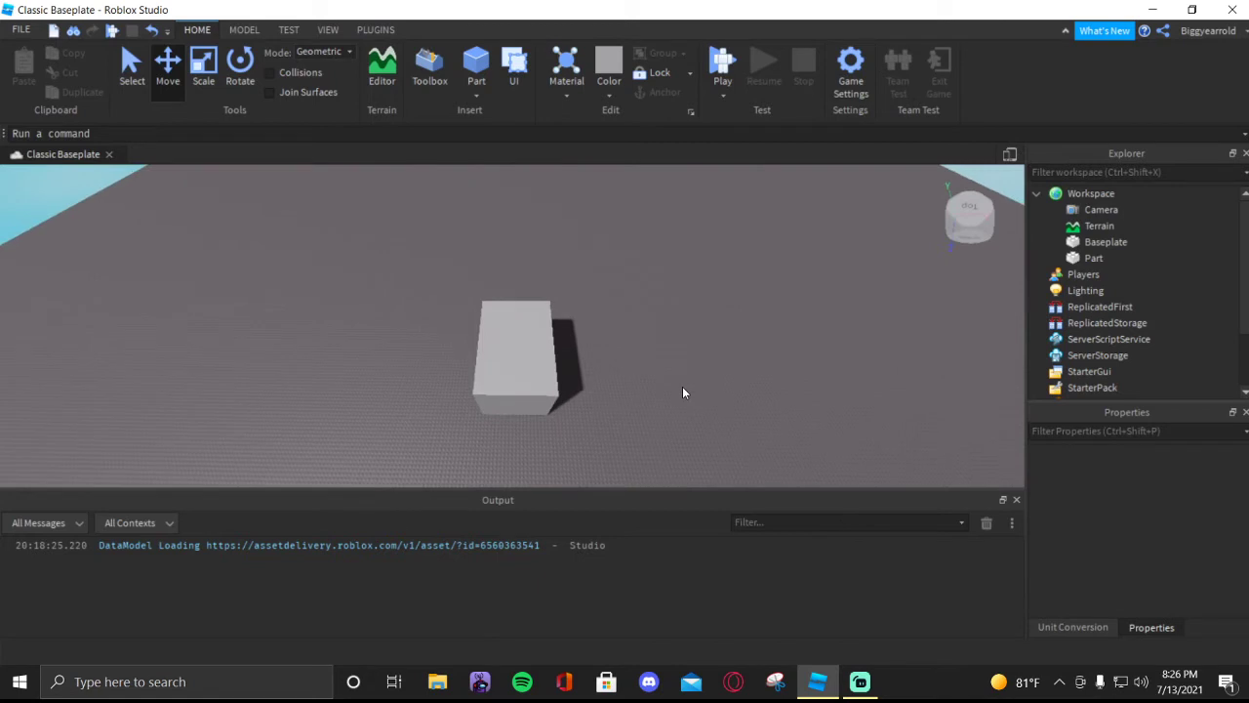
{"action": "key", "text": "s"}
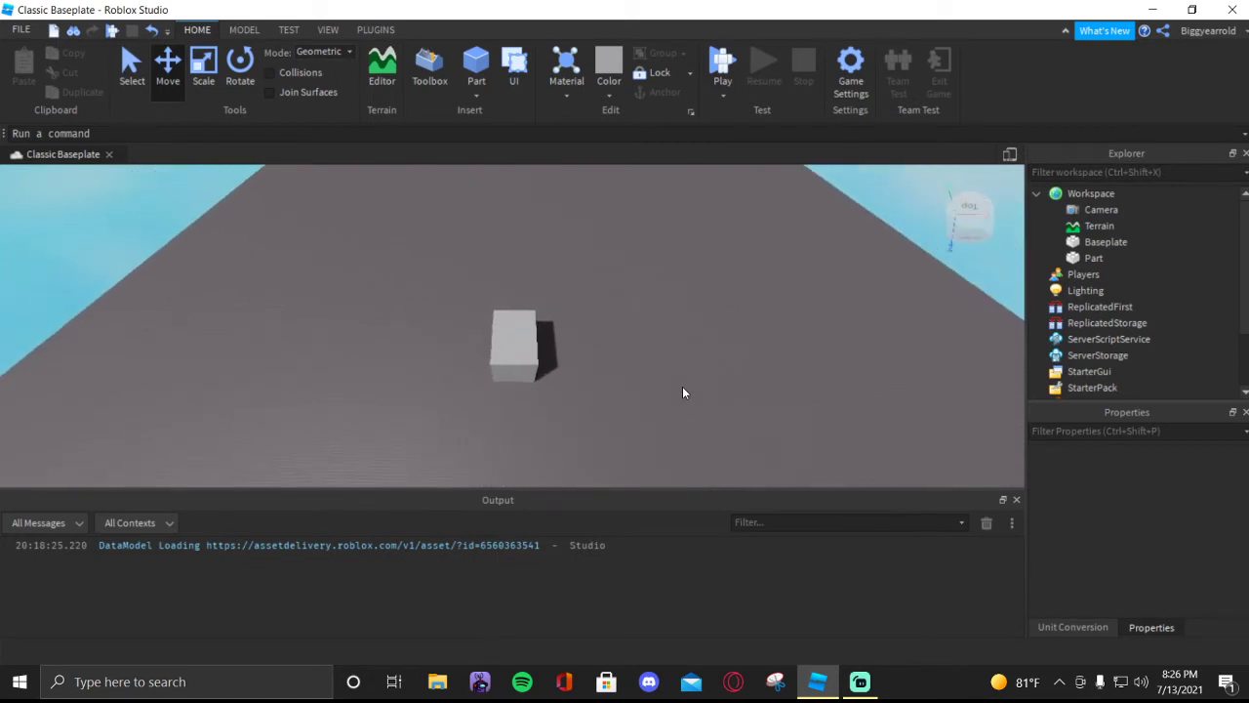
{"action": "key", "text": "w"}
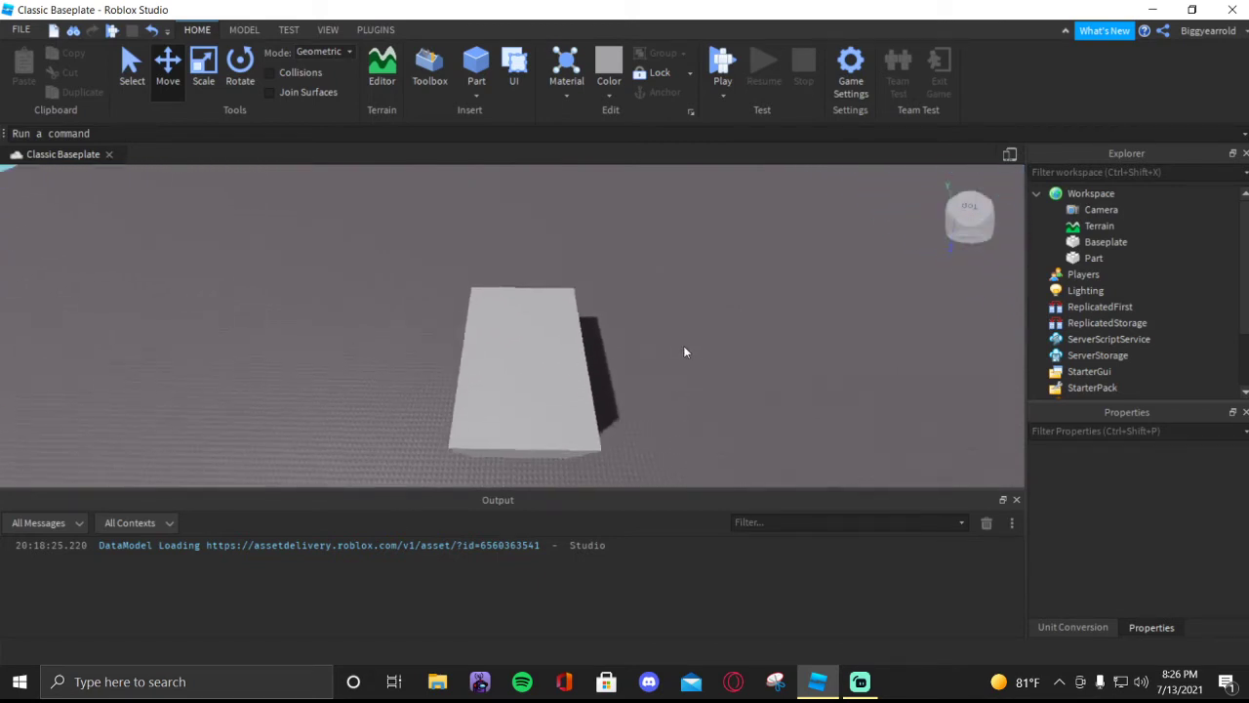
{"action": "key", "text": "s"}
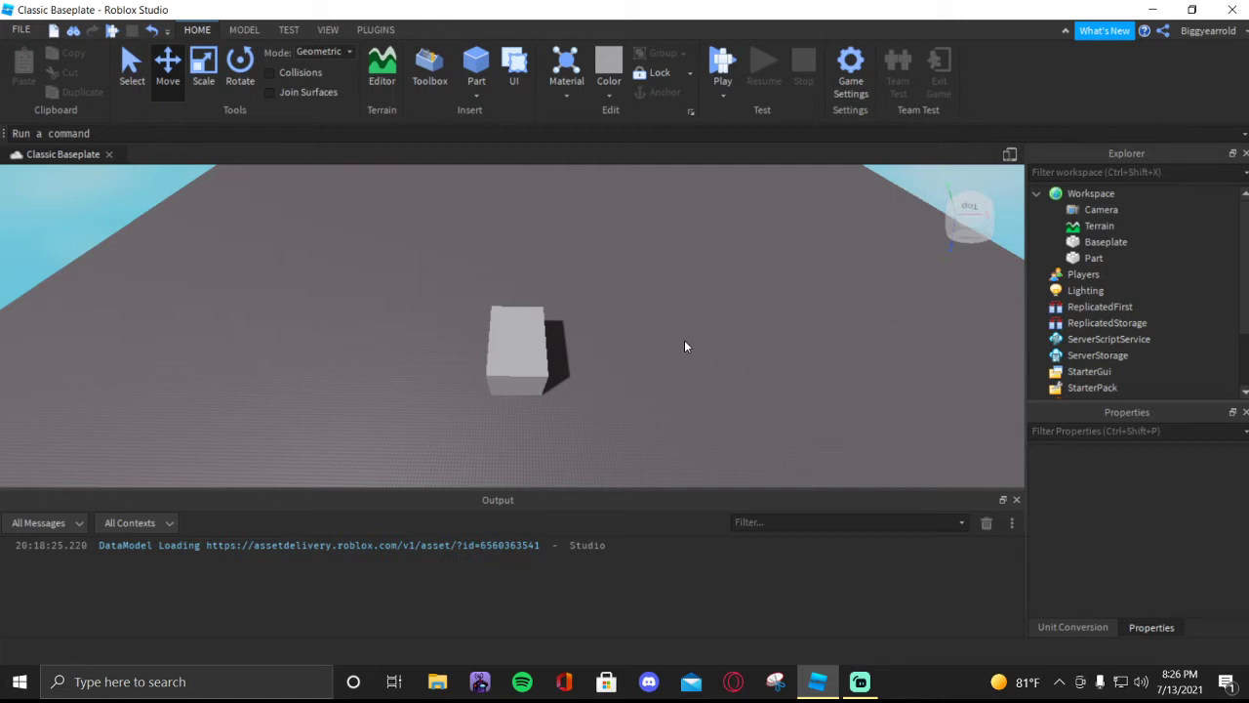
{"action": "left_click_drag", "start_coordinate": [512, 332], "coordinate": [584, 390]}
{"action": "left_click", "coordinate": [776, 426]}
{"action": "scroll", "coordinate": [765, 408], "scroll_direction": "up", "scroll_amount": 5}
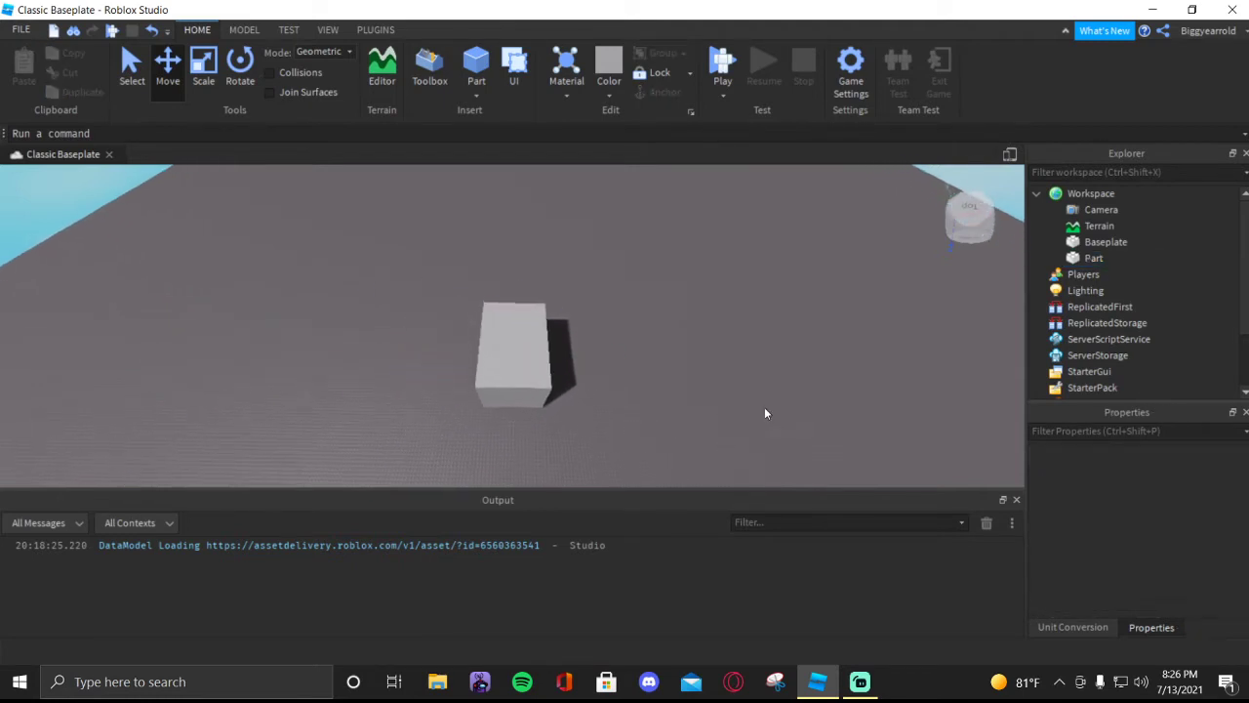
{"action": "right_click_drag", "start_coordinate": [751, 367], "coordinate": [751, 367]}
{"action": "scroll", "coordinate": [752, 367], "scroll_direction": "down", "scroll_amount": 7}
{"action": "key", "text": "s"}
{"action": "key", "text": "s"}
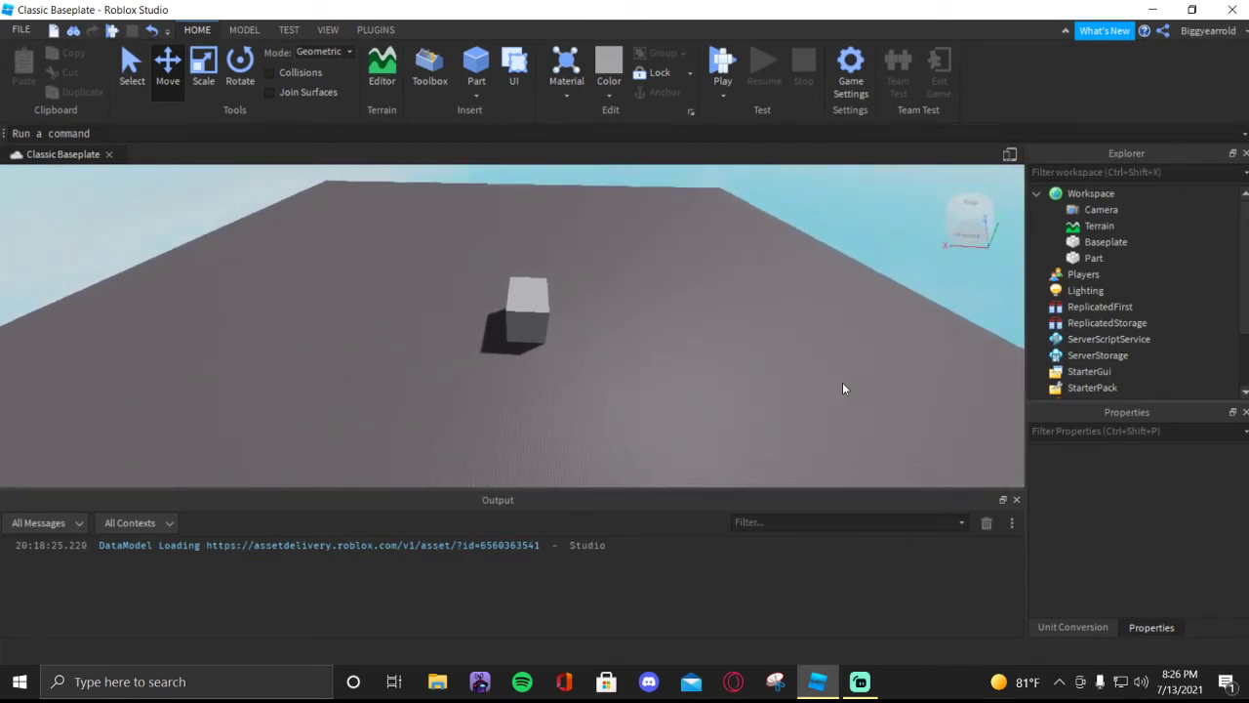
{"action": "key", "text": "w"}
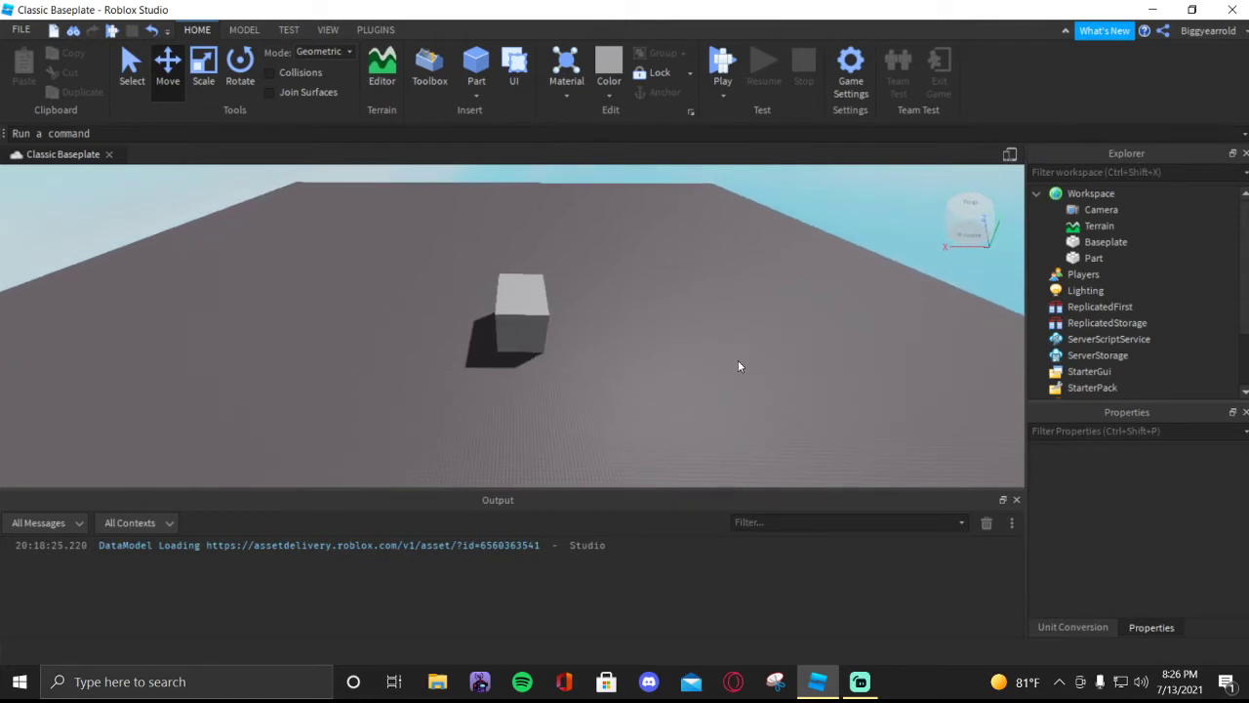
{"action": "key", "text": "w"}
{"action": "right_click_drag", "start_coordinate": [686, 342], "coordinate": [665, 336]}
{"action": "key", "text": "w"}
{"action": "key", "text": "s"}
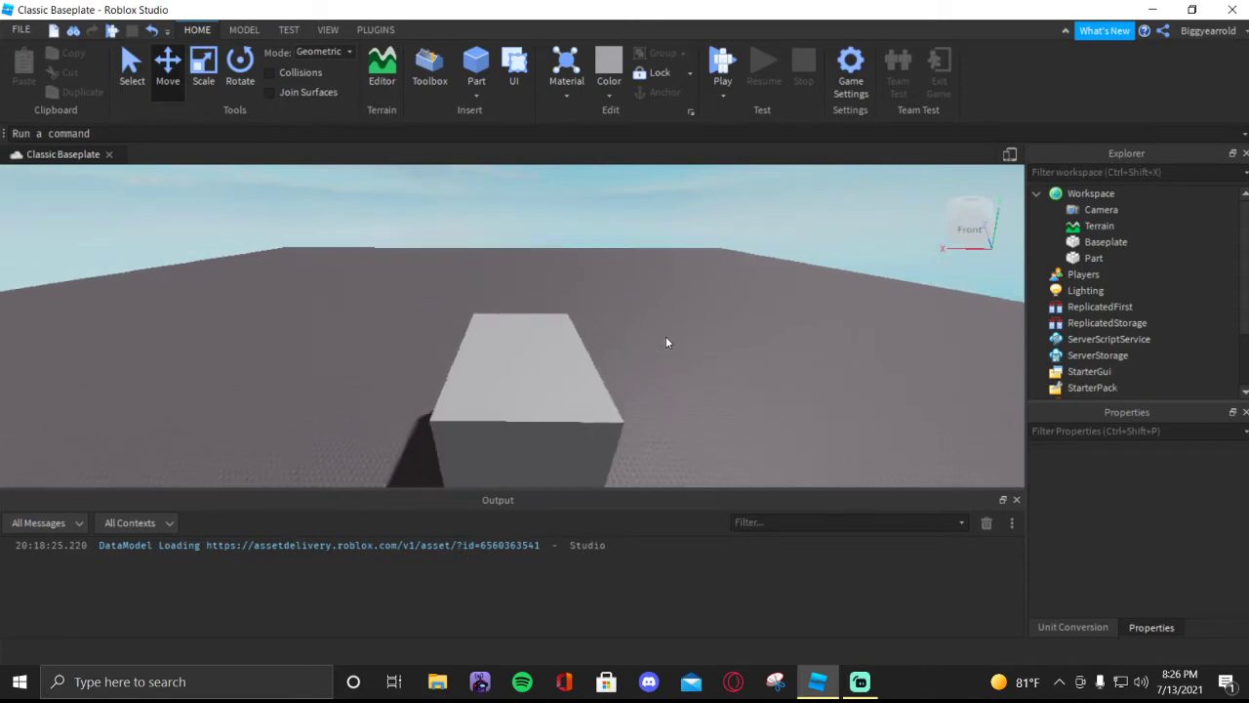
{"action": "key", "text": "s"}
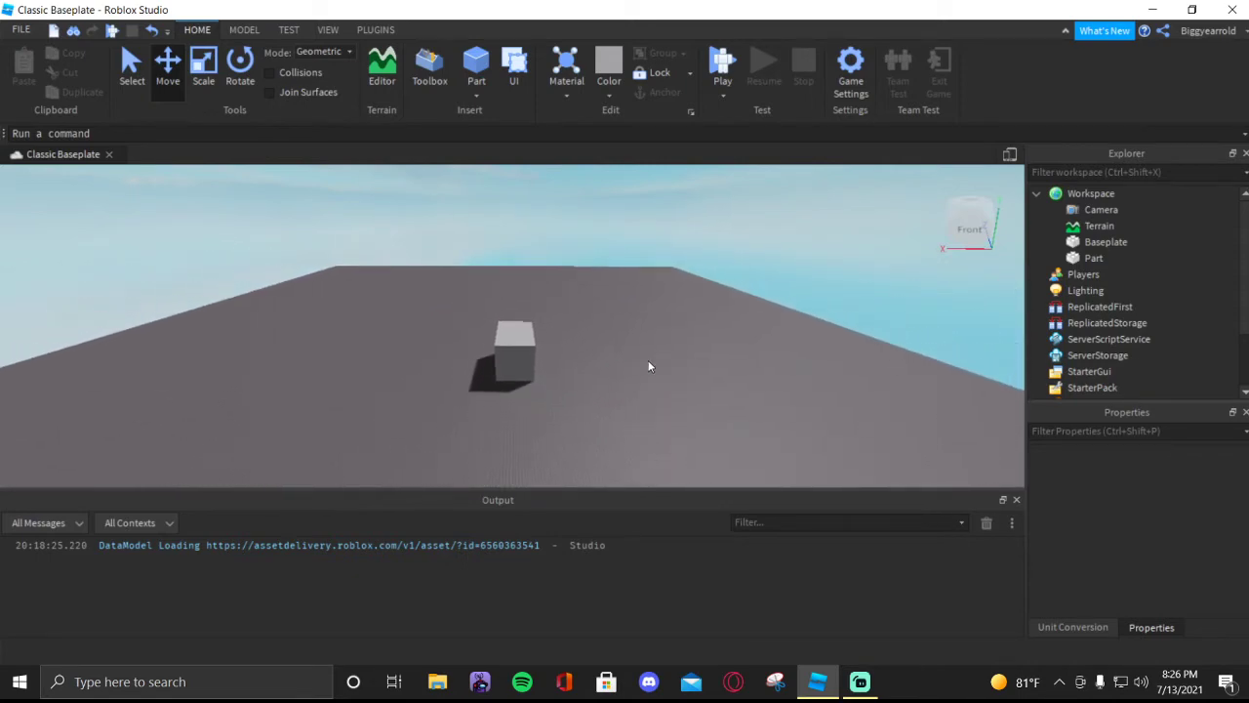
{"action": "key", "text": "w"}
{"action": "key", "text": "a"}
{"action": "key", "text": "w"}
{"action": "key", "text": "w"}
{"action": "right_click_drag", "start_coordinate": [687, 353], "coordinate": [688, 353]}
{"action": "key", "text": "s"}
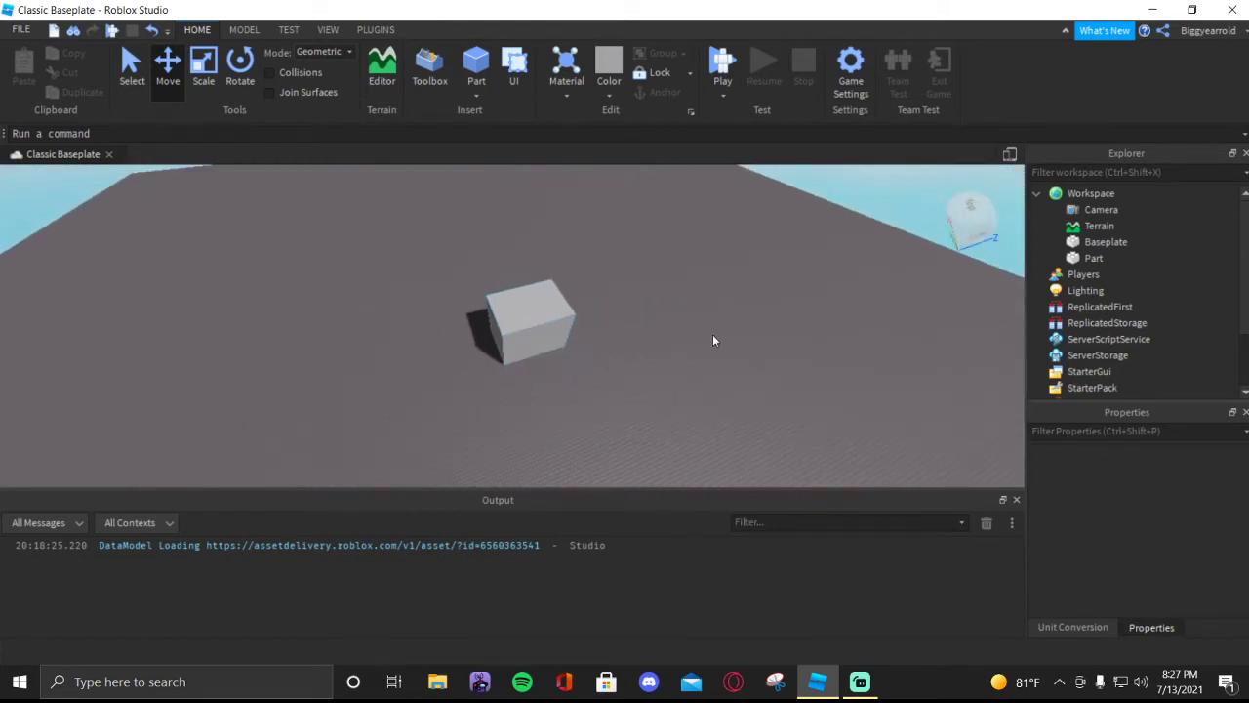
{"action": "key", "text": "d"}
{"action": "right_click_drag", "start_coordinate": [713, 340], "coordinate": [712, 334]}
{"action": "key", "text": "w"}
{"action": "key", "text": "w"}
{"action": "key", "text": "w"}
{"action": "key", "text": "s"}
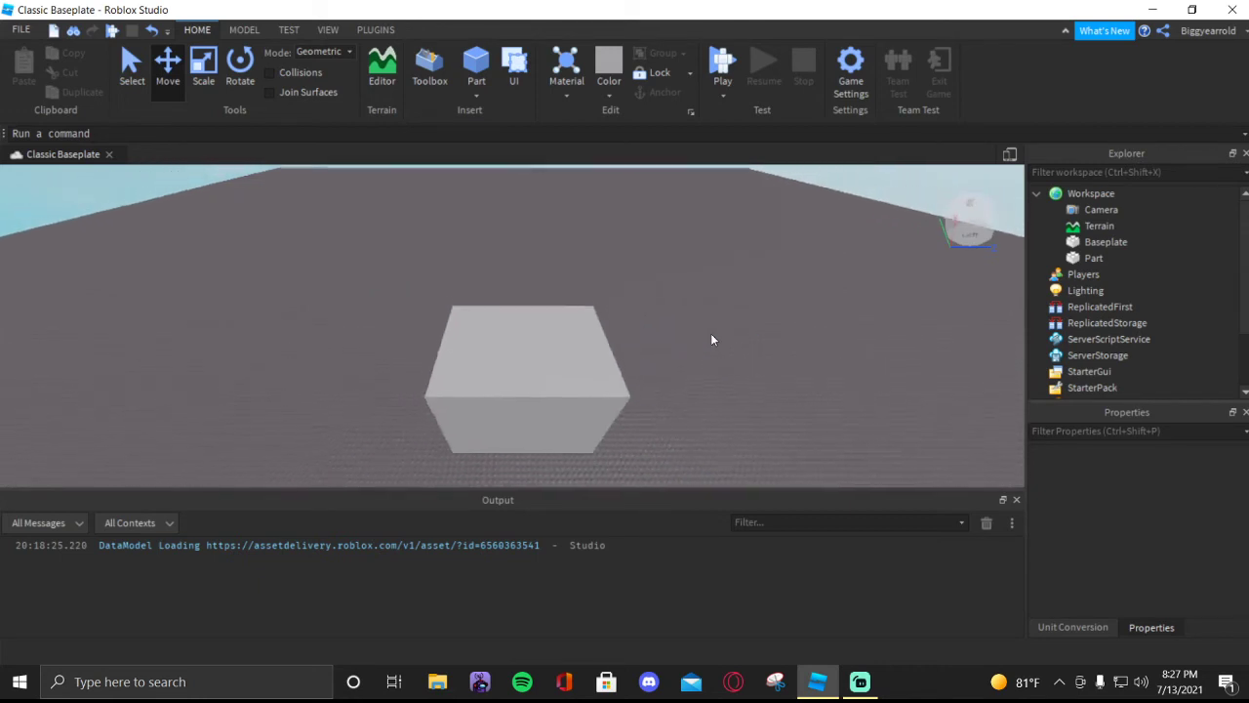
{"action": "key", "text": "s"}
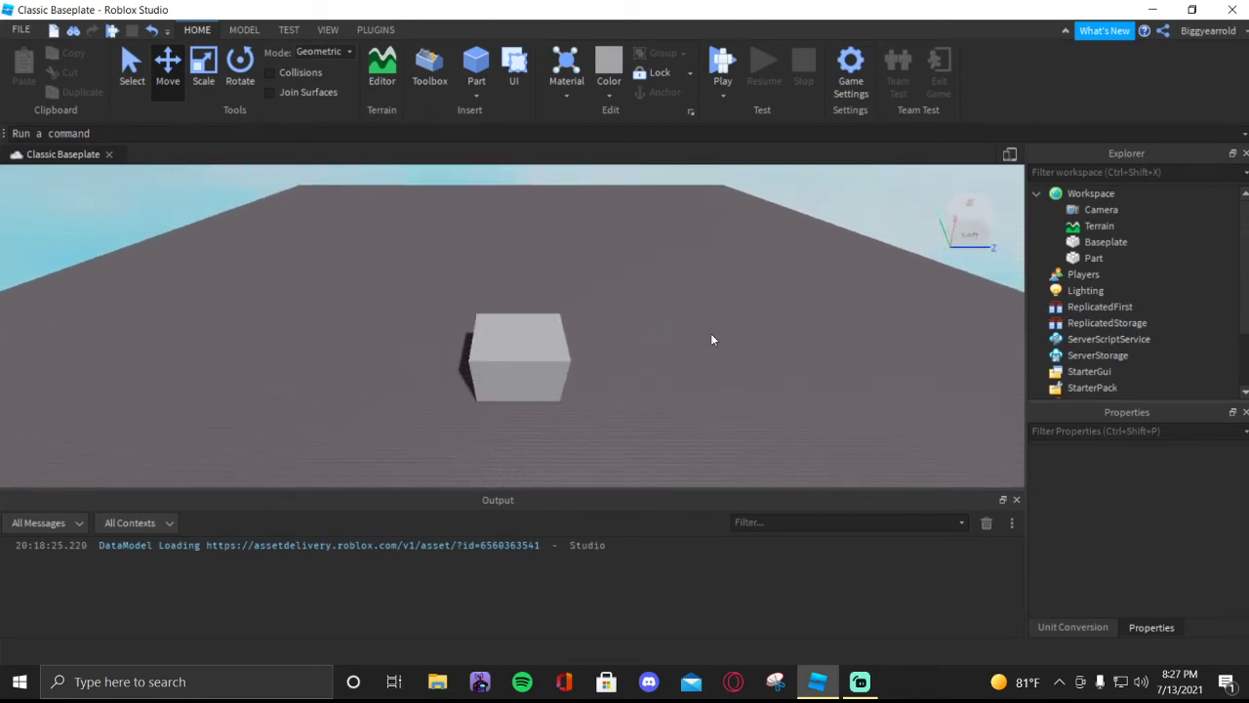
{"action": "key", "text": "w"}
{"action": "right_click_drag", "start_coordinate": [712, 340], "coordinate": [712, 333]}
{"action": "key", "text": "d"}
{"action": "key", "text": "w"}
{"action": "key", "text": "w"}
{"action": "key", "text": "s"}
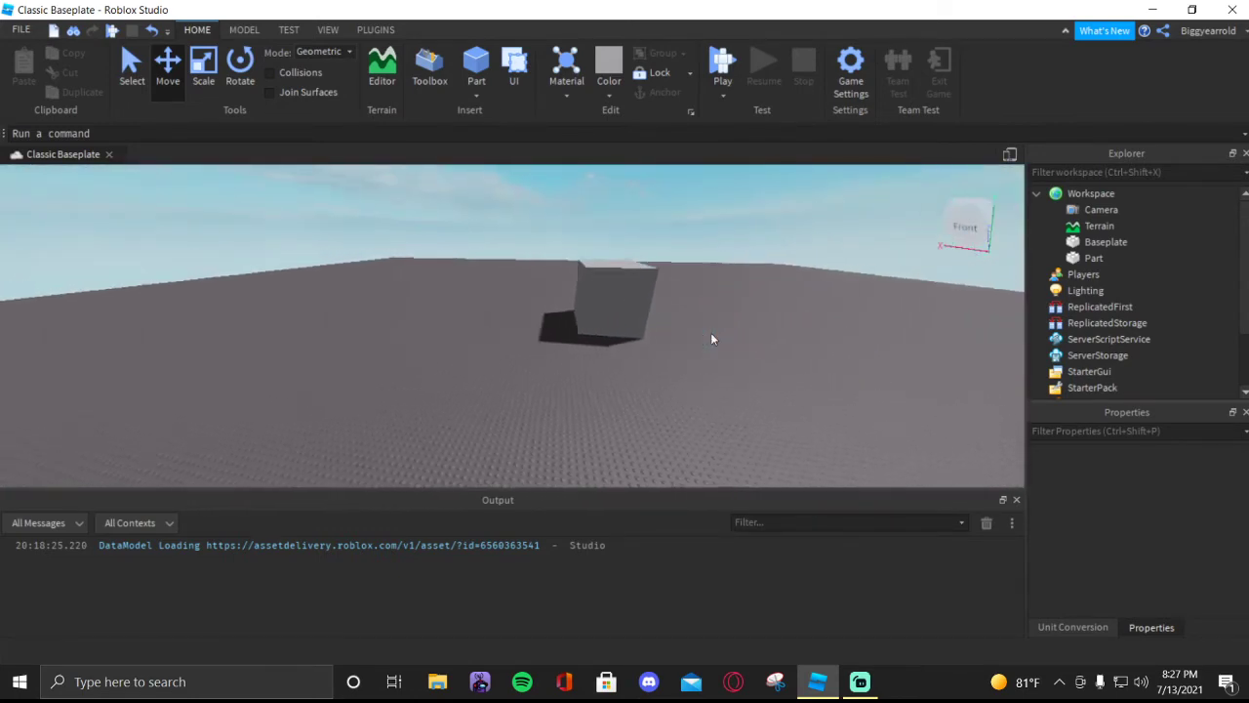
{"action": "key", "text": "w"}
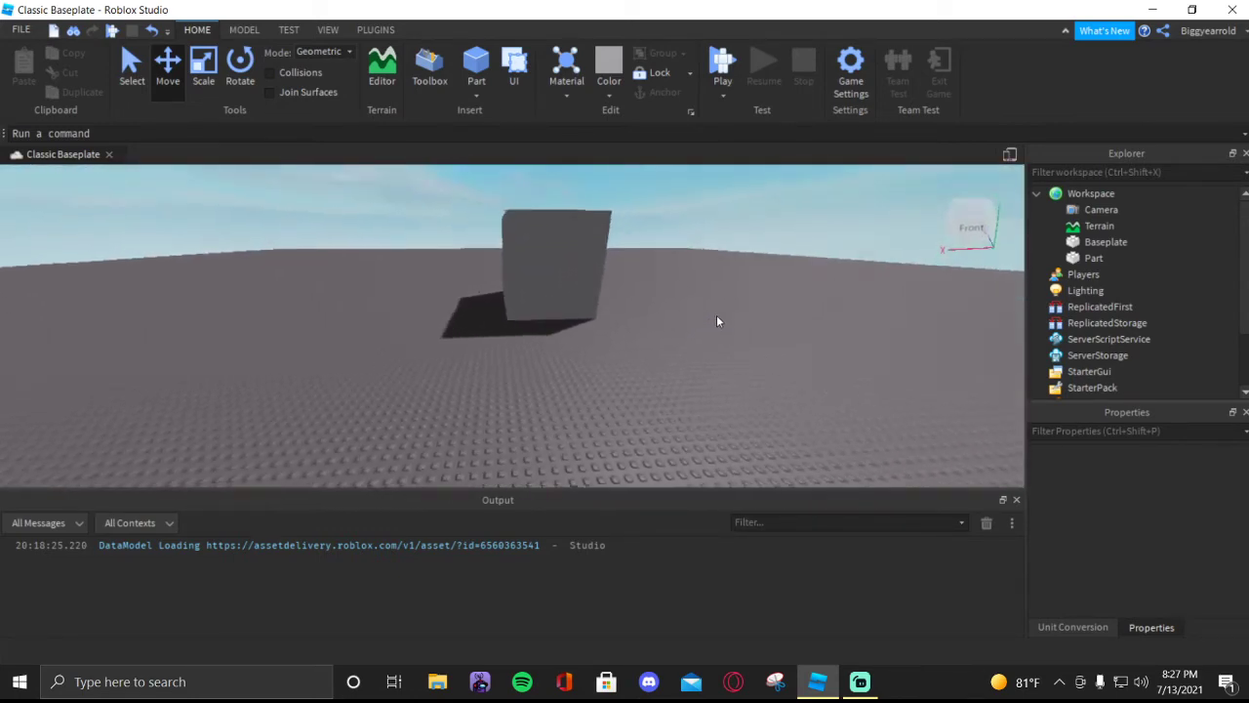
{"action": "key", "text": "s"}
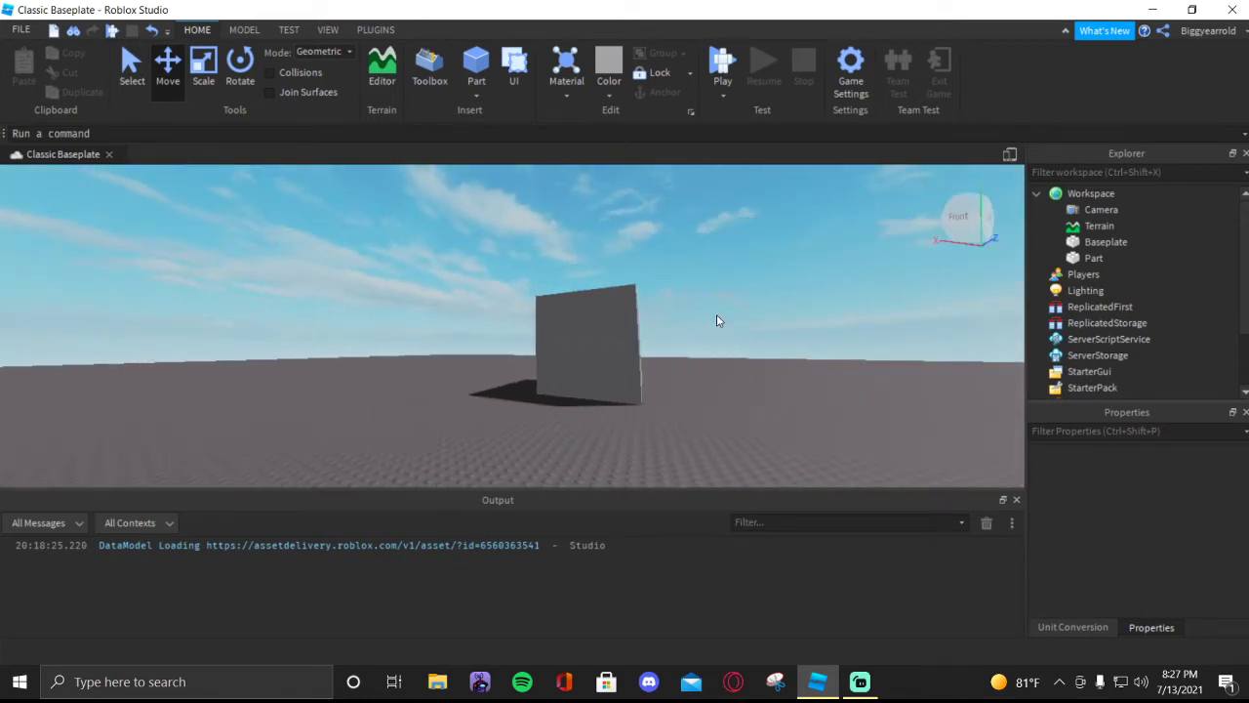
{"action": "key", "text": "d"}
{"action": "key", "text": "w"}
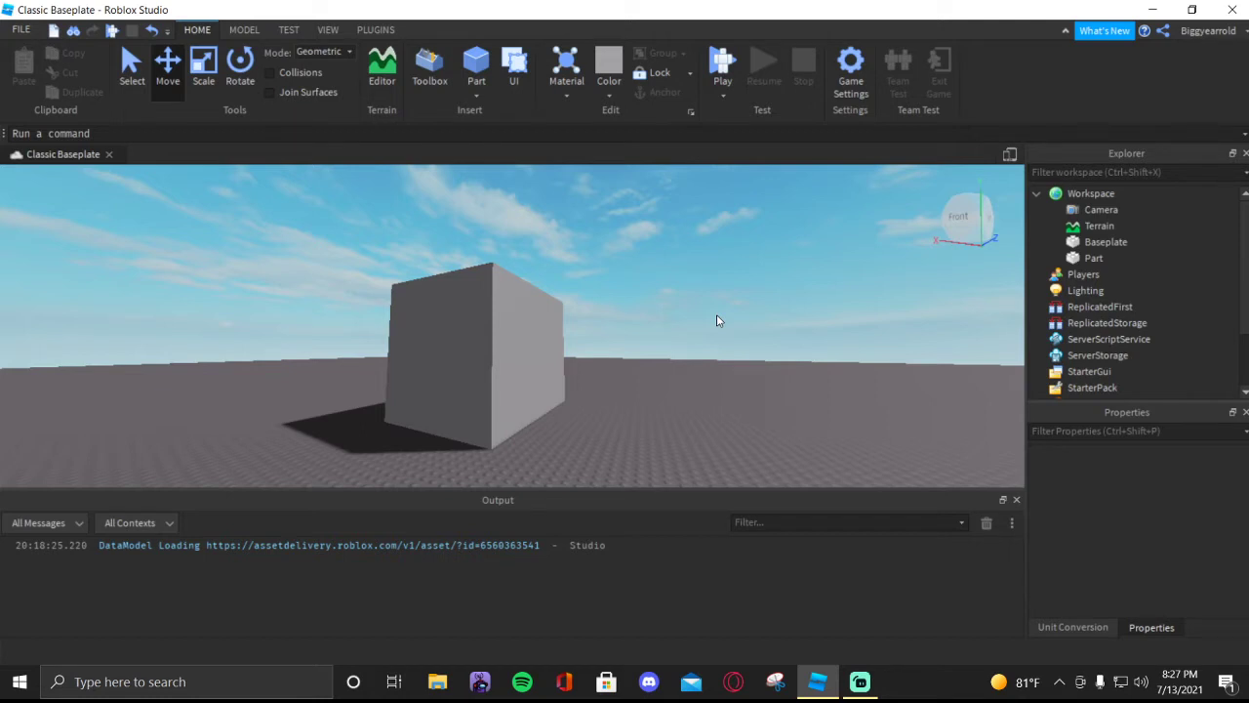
{"action": "key", "text": "w"}
{"action": "right_click_drag", "start_coordinate": [864, 305], "coordinate": [806, 299]}
{"action": "key", "text": "d"}
{"action": "key", "text": "w"}
{"action": "key", "text": "s"}
{"action": "key", "text": "s"}
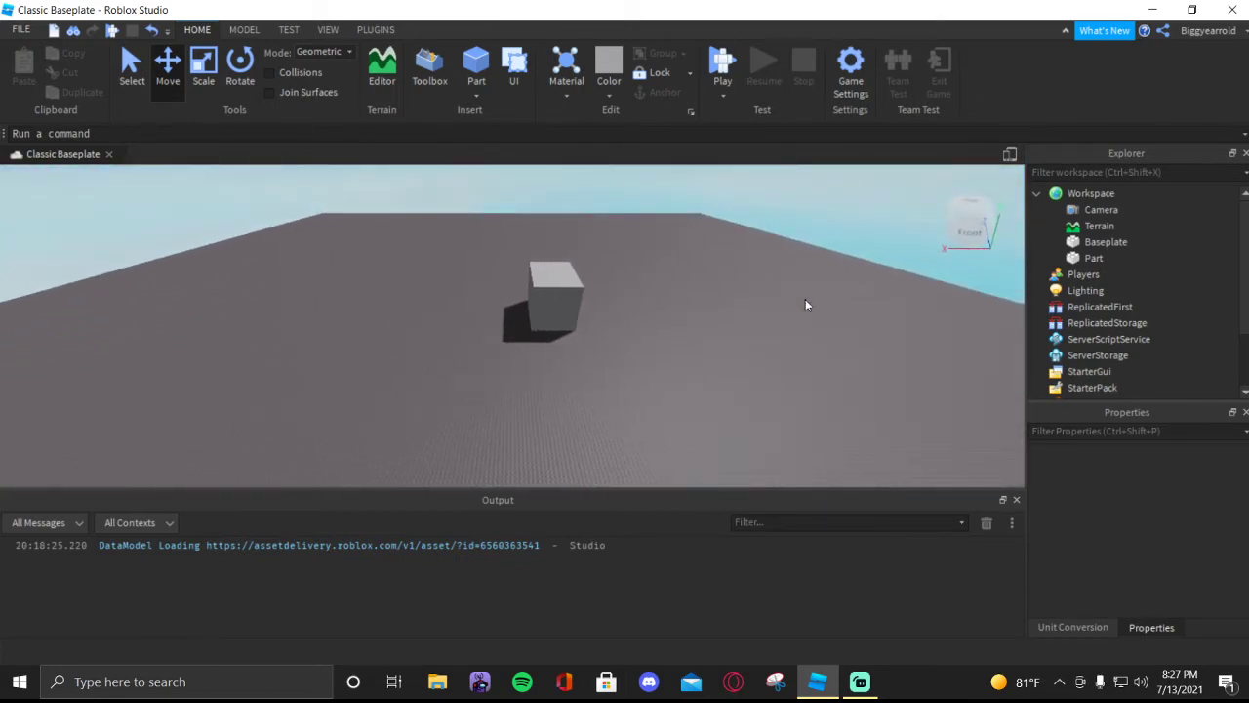
{"action": "key", "text": "s"}
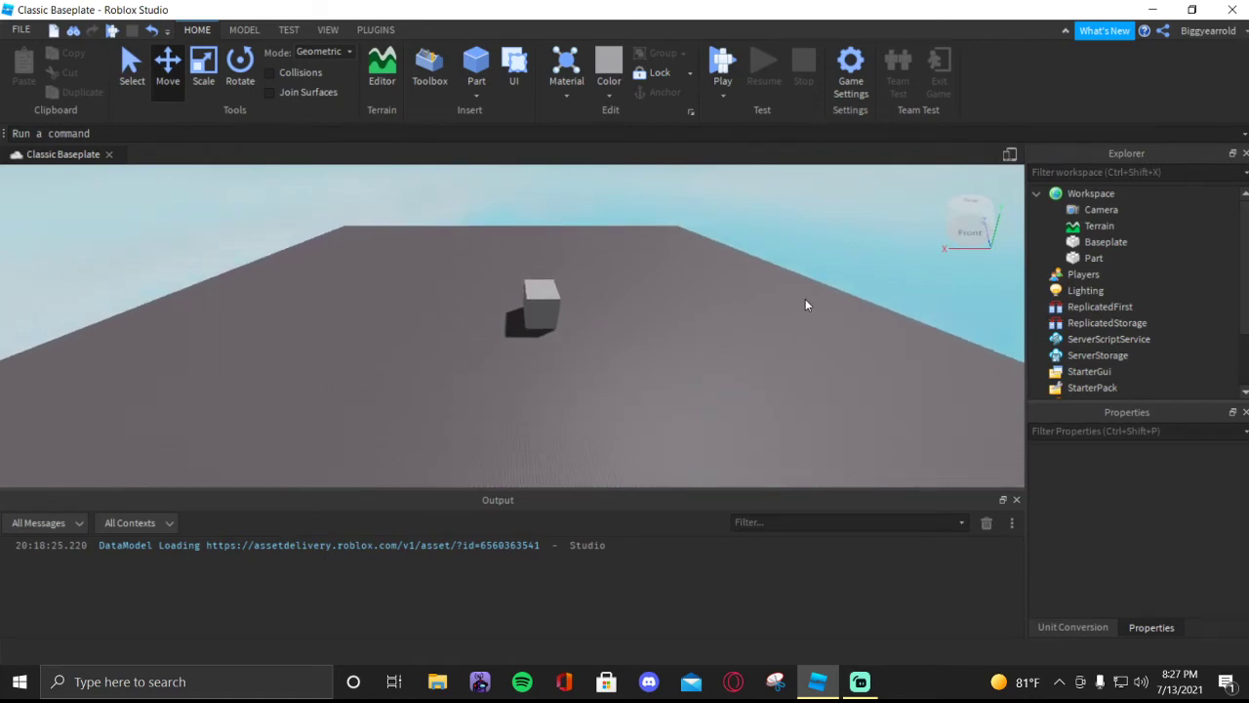
{"action": "key", "text": "w"}
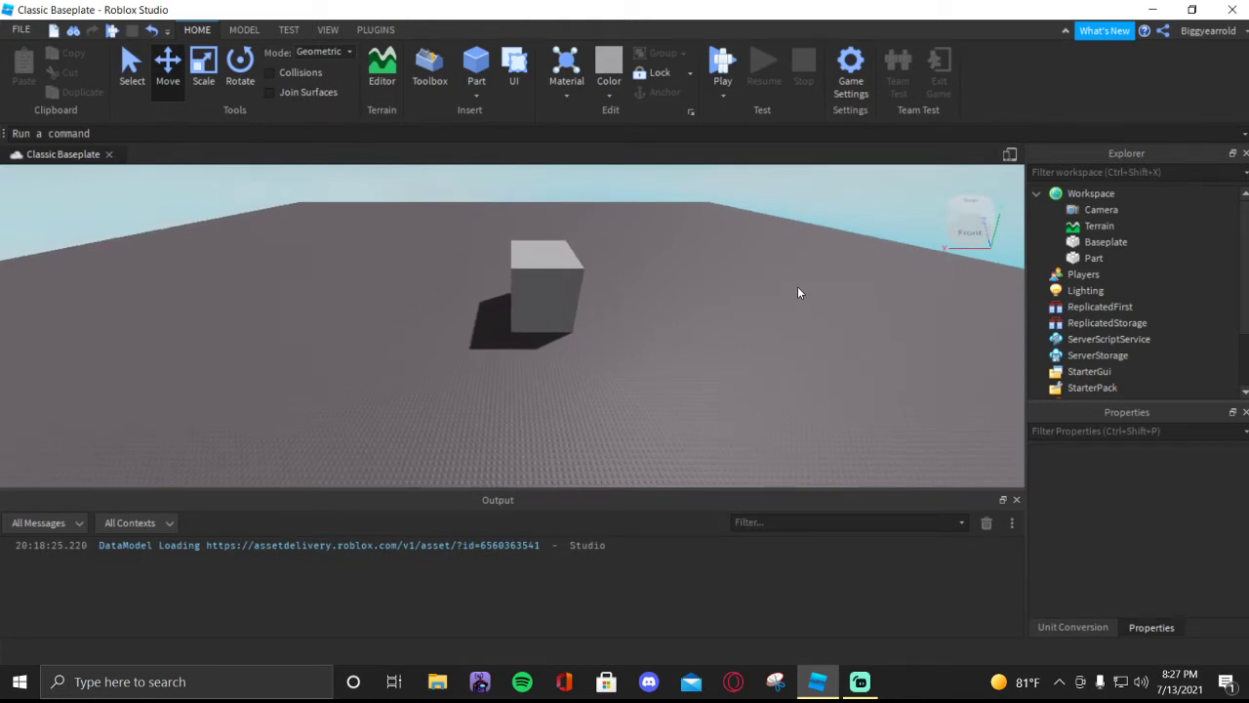
{"action": "key", "text": "w"}
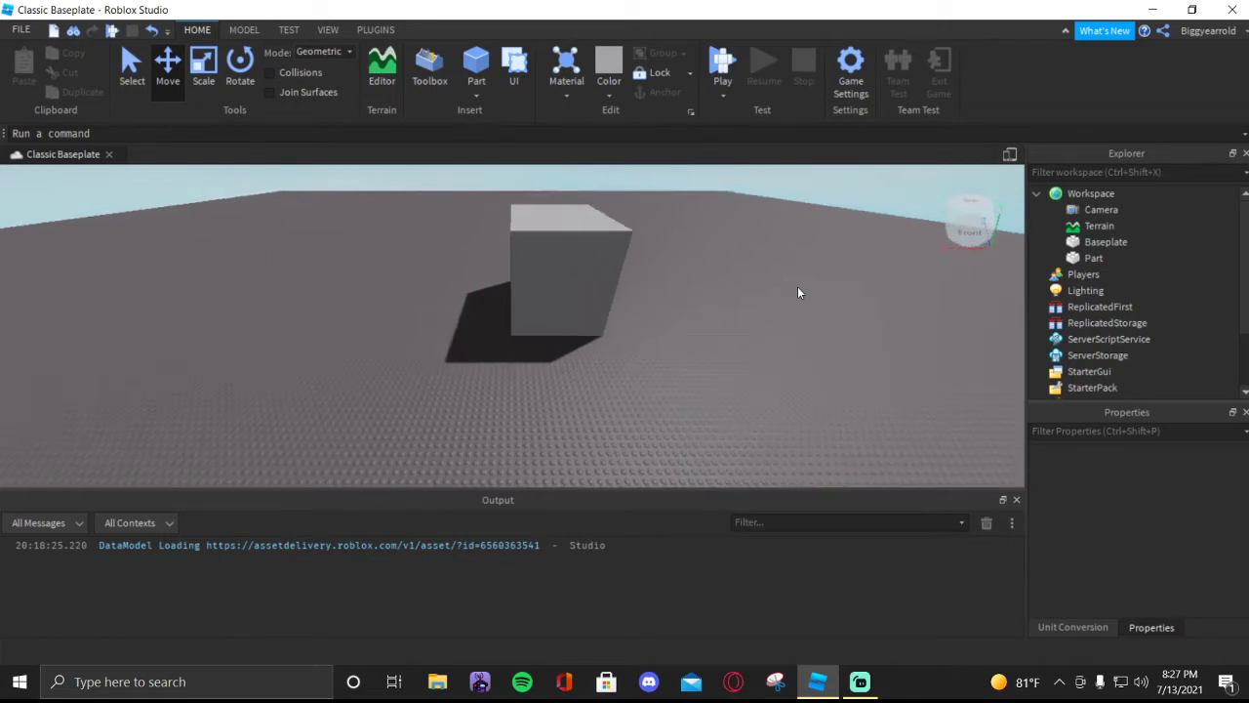
{"action": "right_click_drag", "start_coordinate": [798, 286], "coordinate": [797, 290]}
- Collapse the Workspace contents in the Explorer
{"action": "key", "text": "s"}
{"action": "key", "text": "w"}
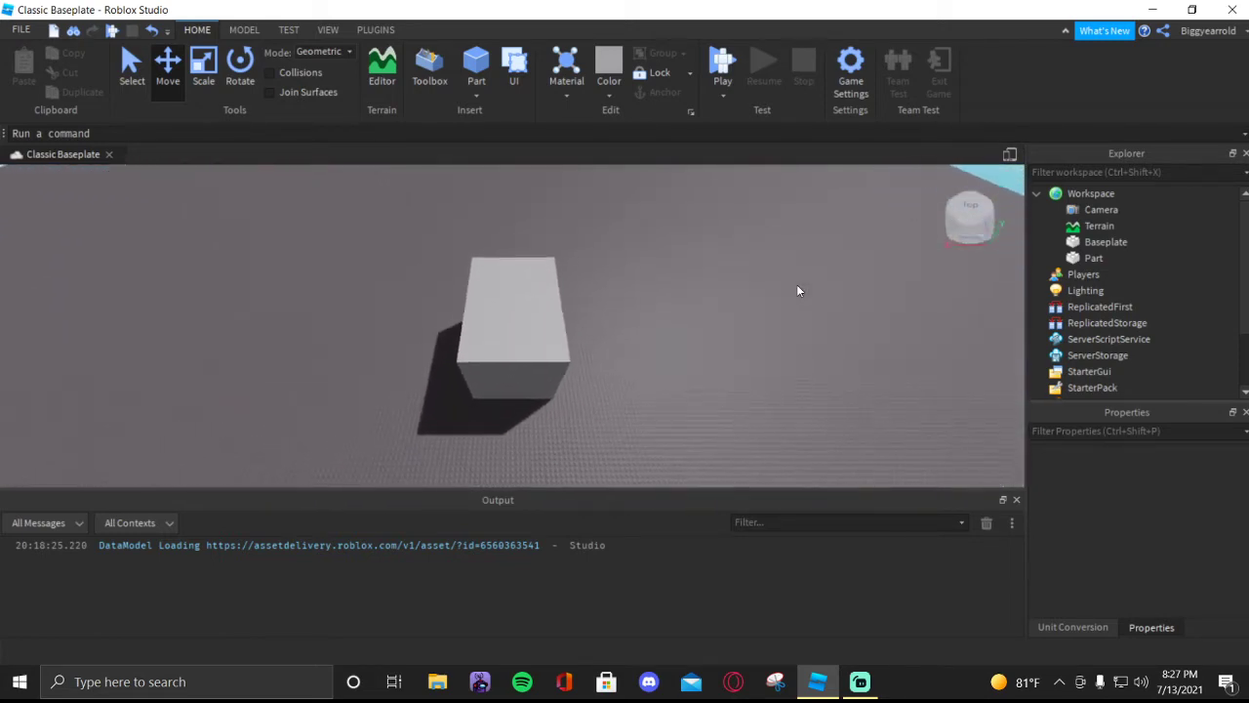
{"action": "key", "text": "s"}
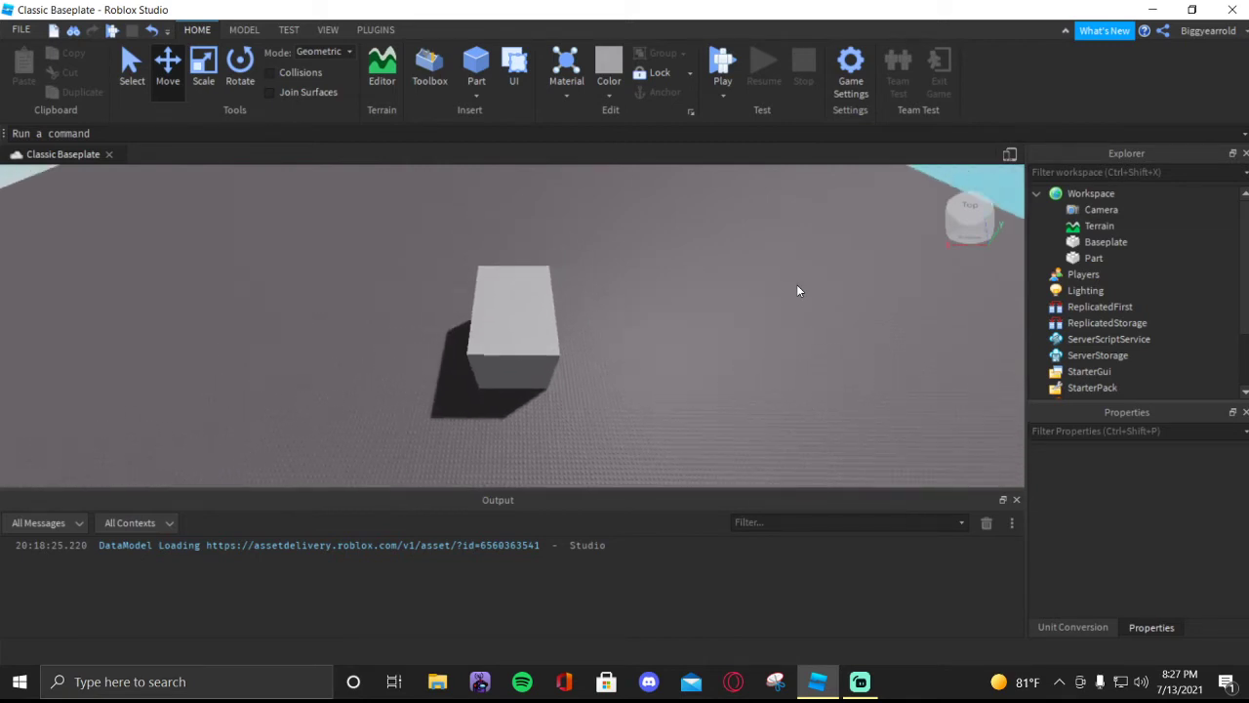
{"action": "left_click", "coordinate": [1038, 194]}
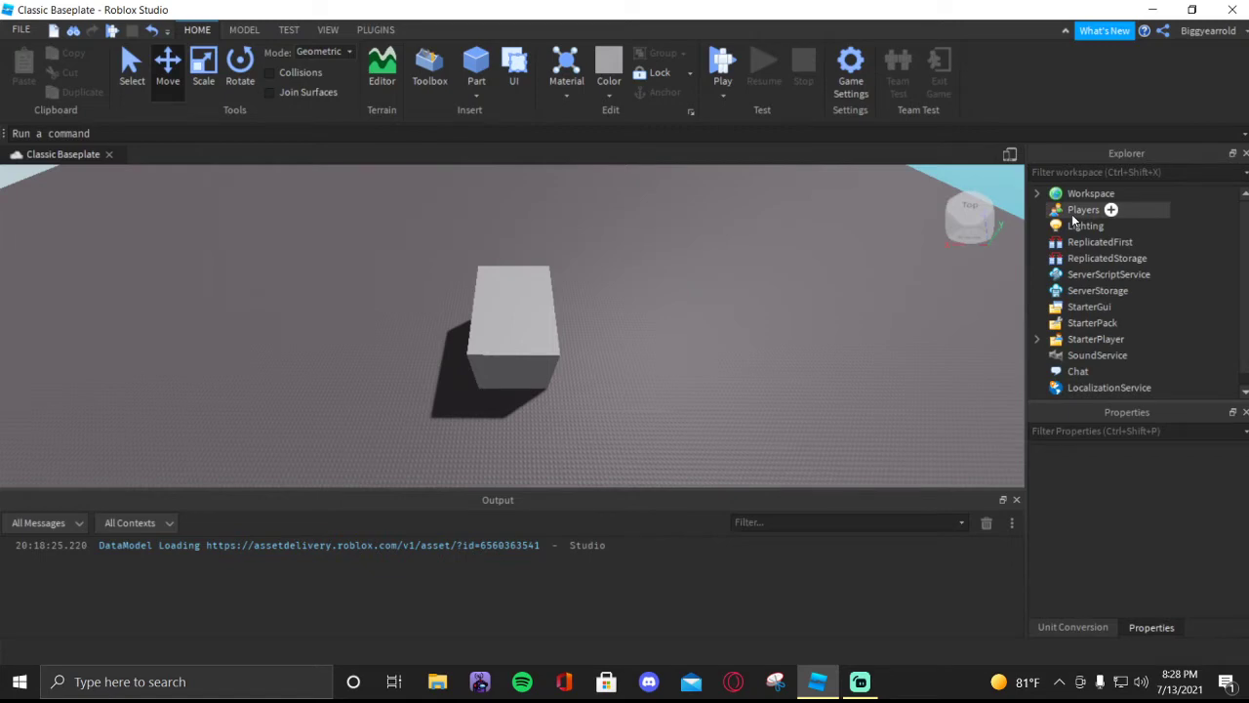
{"action": "left_click", "coordinate": [1111, 210]}
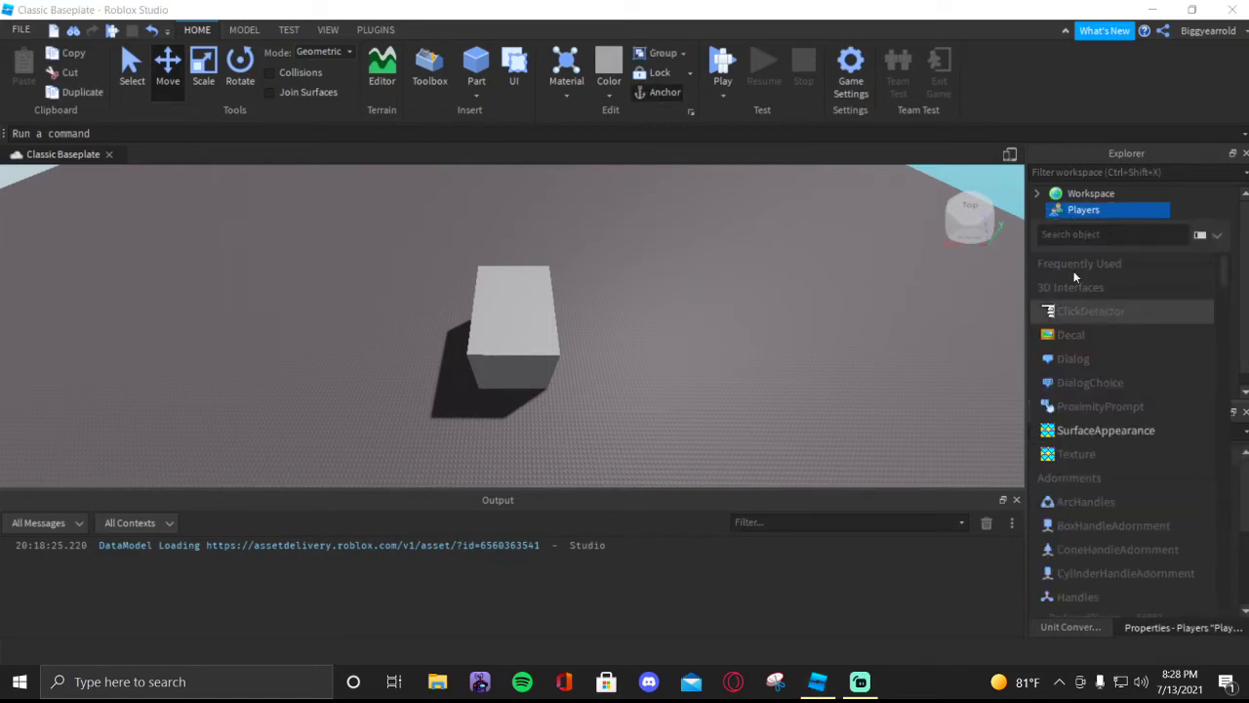
{"action": "left_click", "coordinate": [1179, 196]}
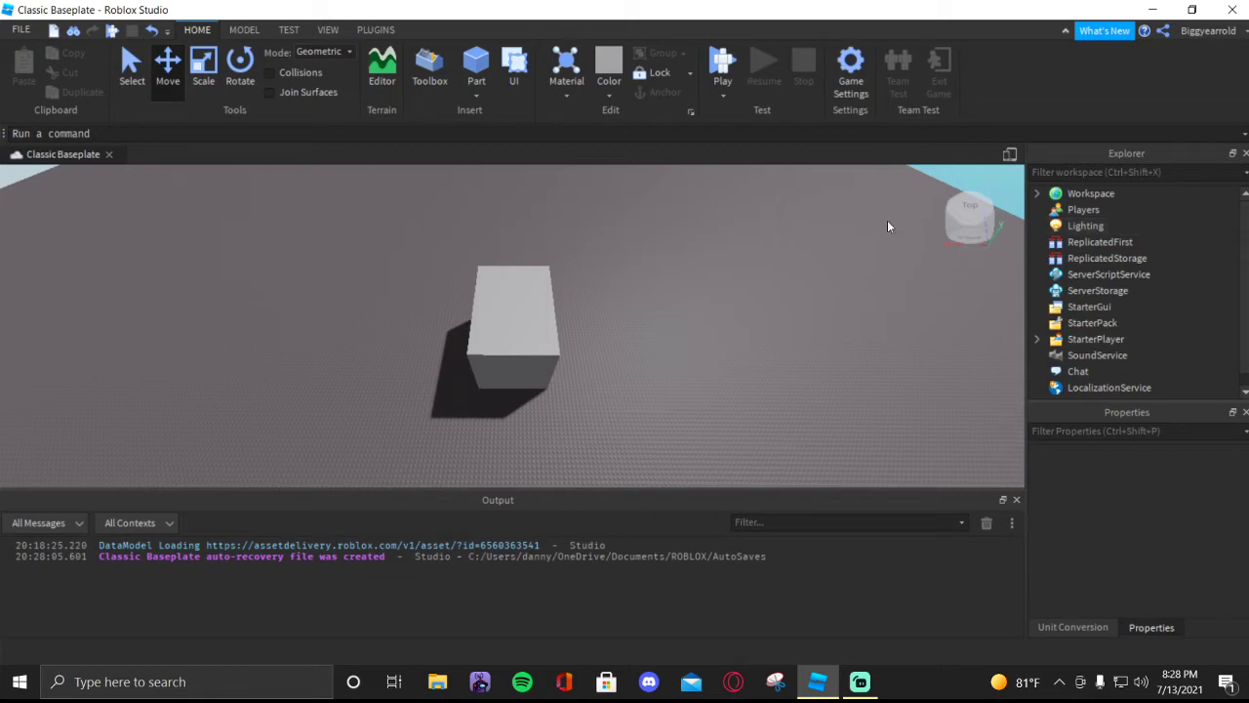
- Examine the block on the baseplate from the front, both close up and from farther away
{"action": "right_click_drag", "start_coordinate": [685, 328], "coordinate": [686, 329]}
{"action": "key", "text": "w"}
{"action": "key", "text": "s"}
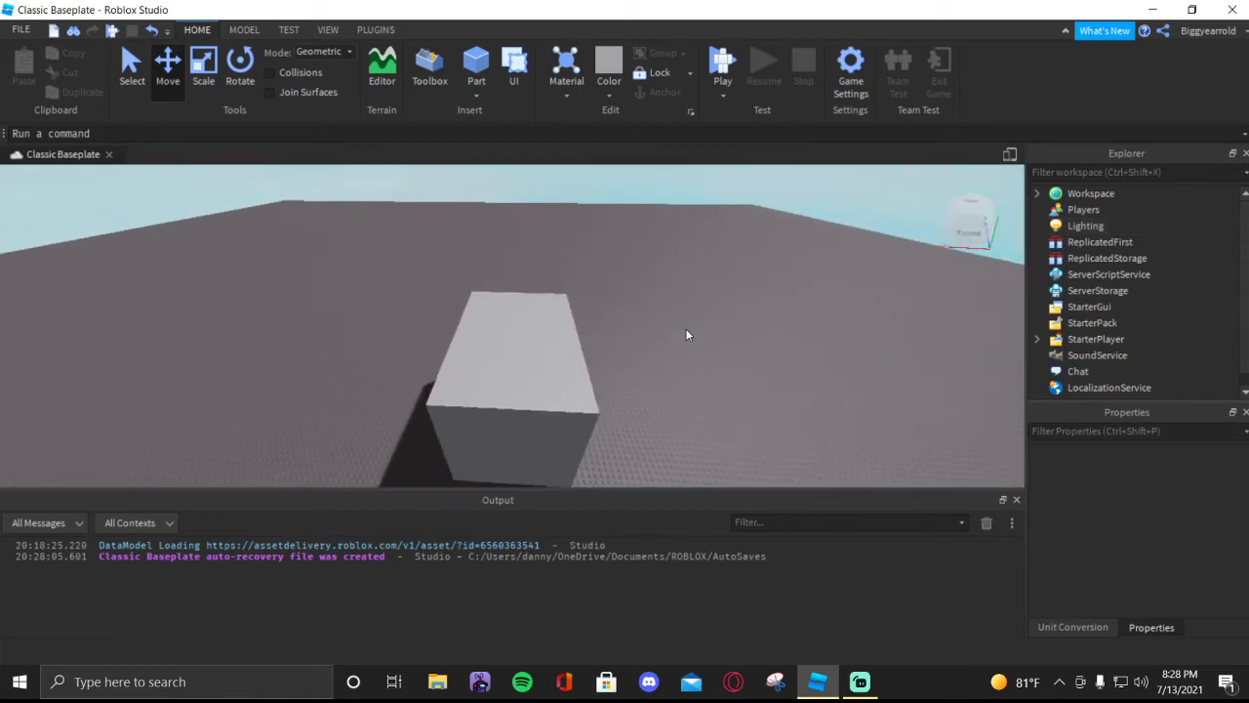
{"action": "key", "text": "w"}
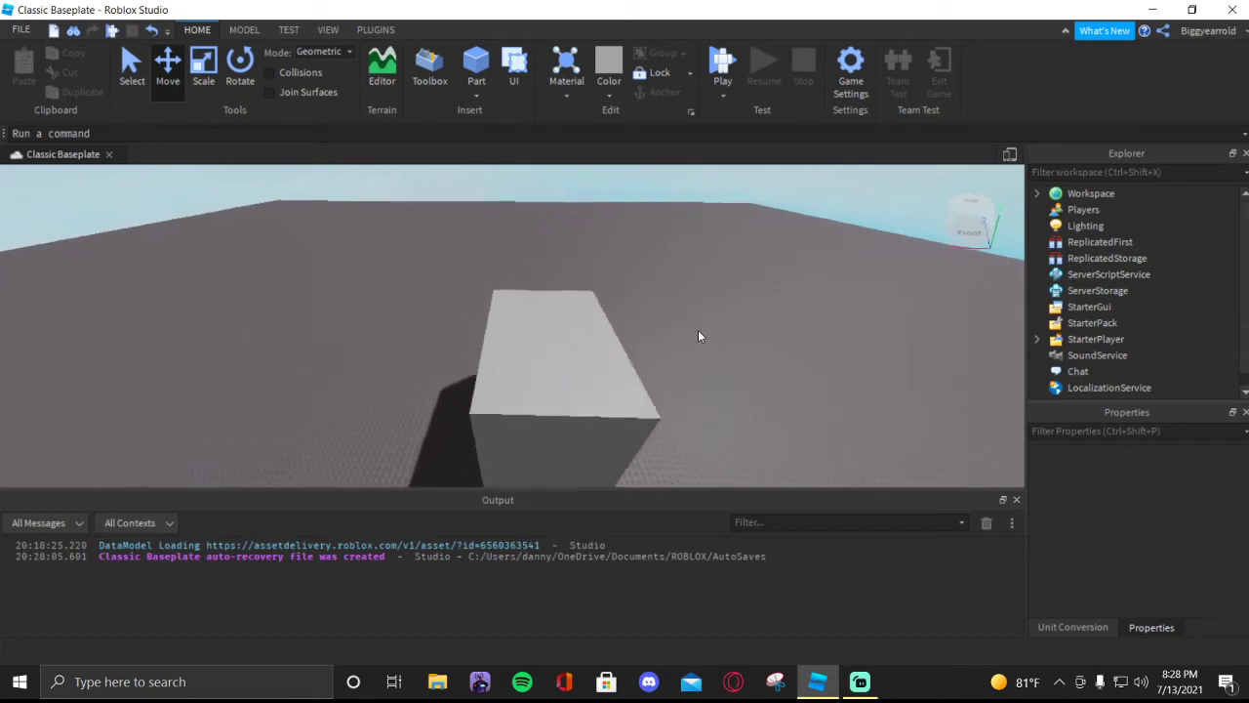
{"action": "key", "text": "s"}
{"action": "key", "text": "s"}
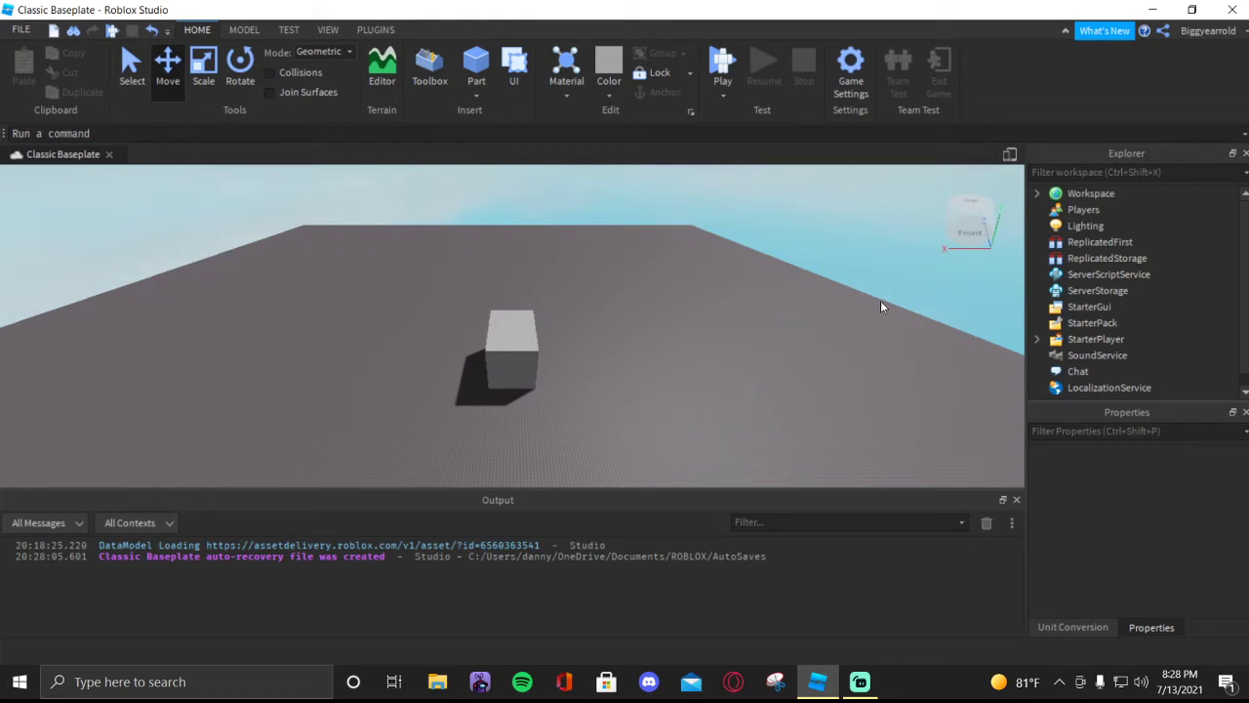
{"action": "key", "text": "w"}
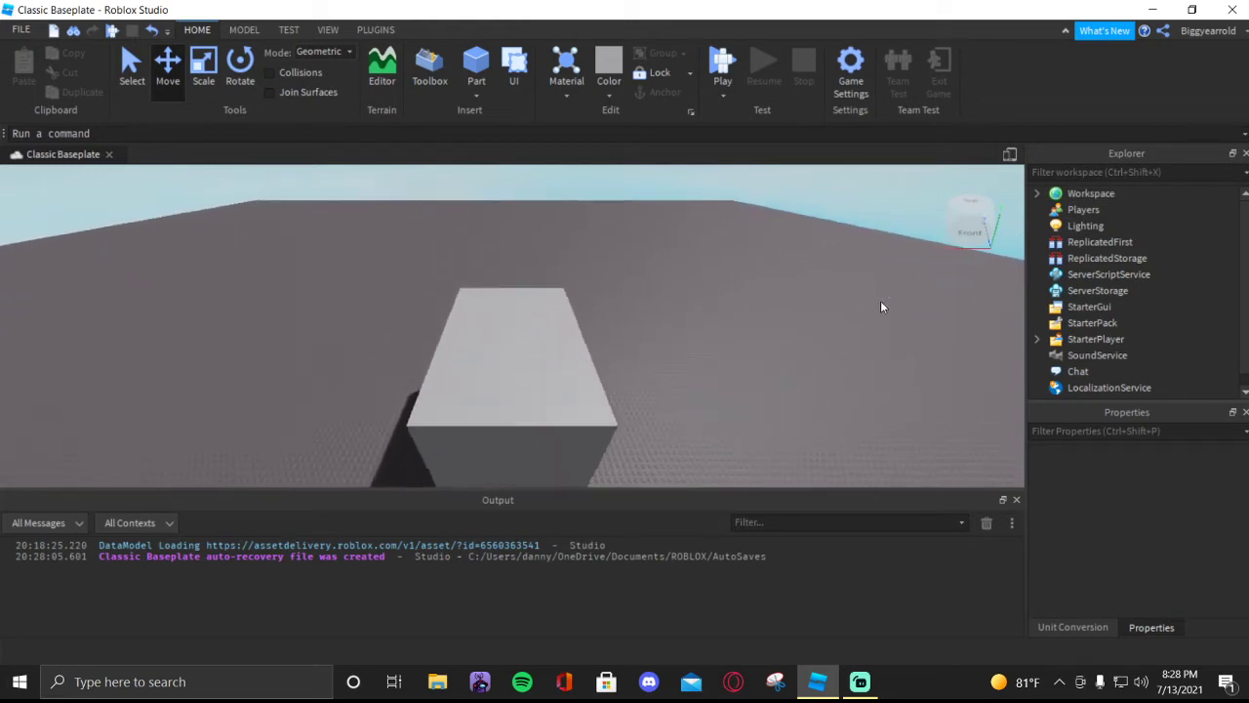
{"action": "key", "text": "s"}
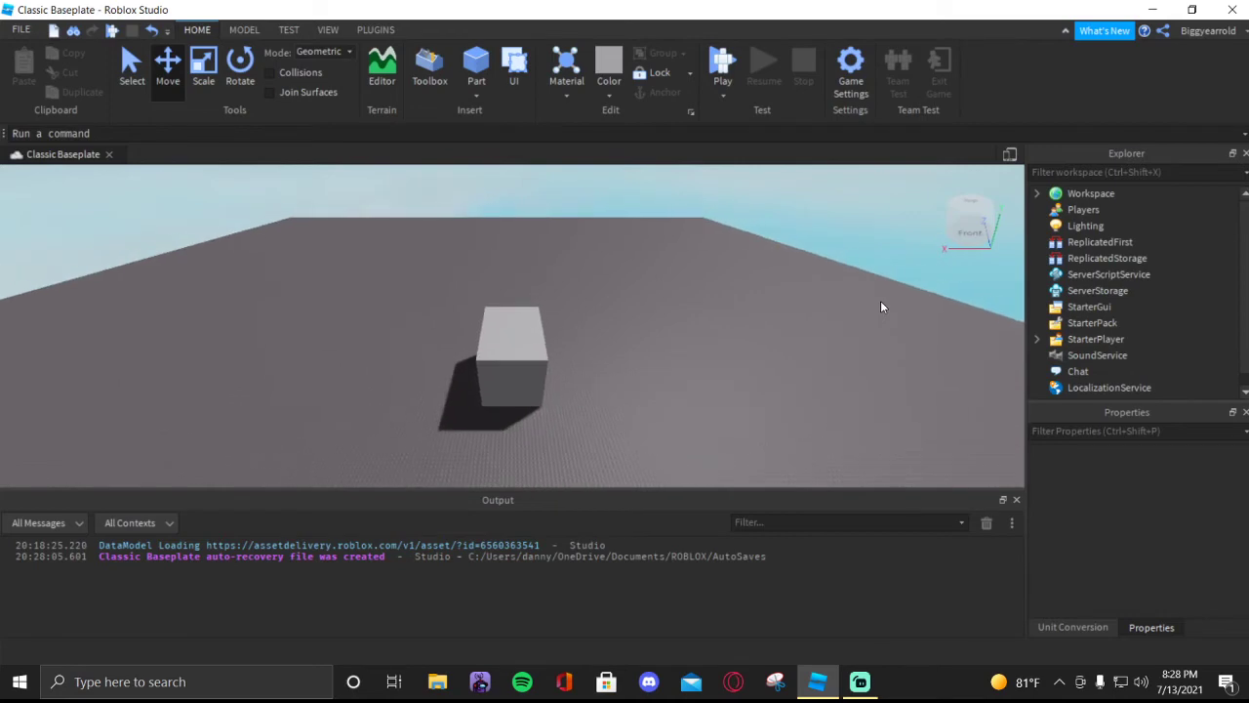
{"action": "key", "text": "s"}
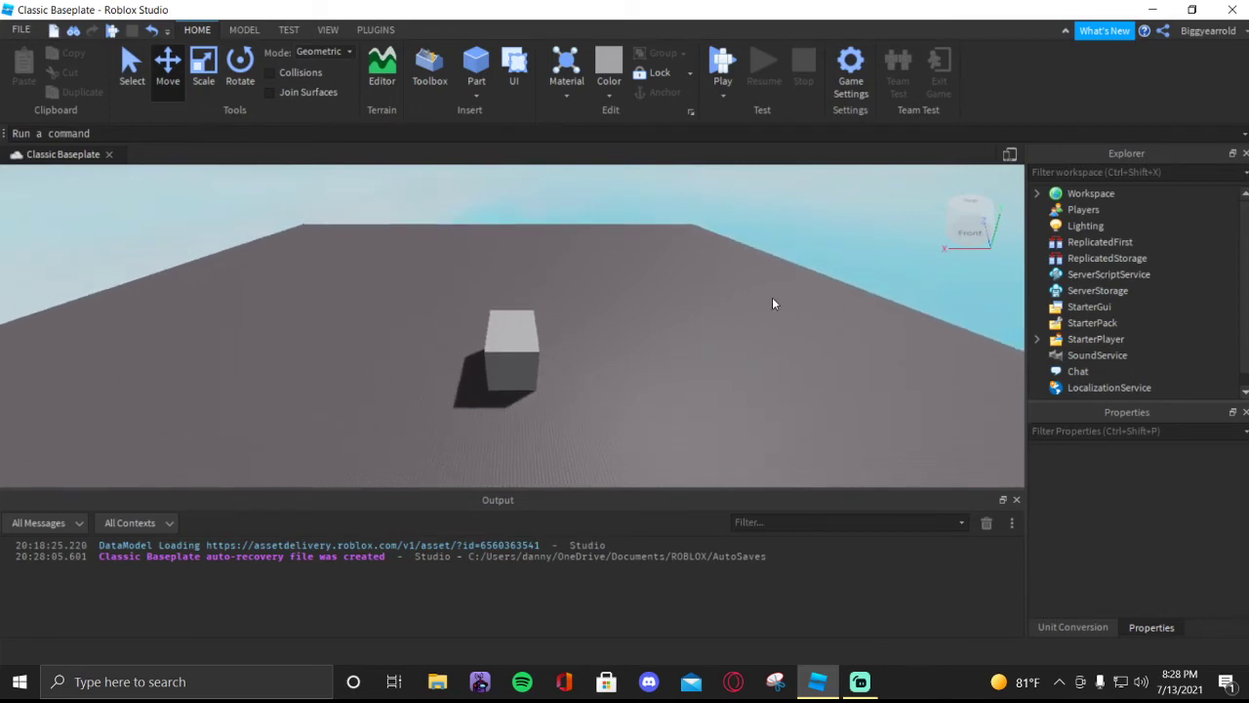
{"action": "key", "text": "w"}
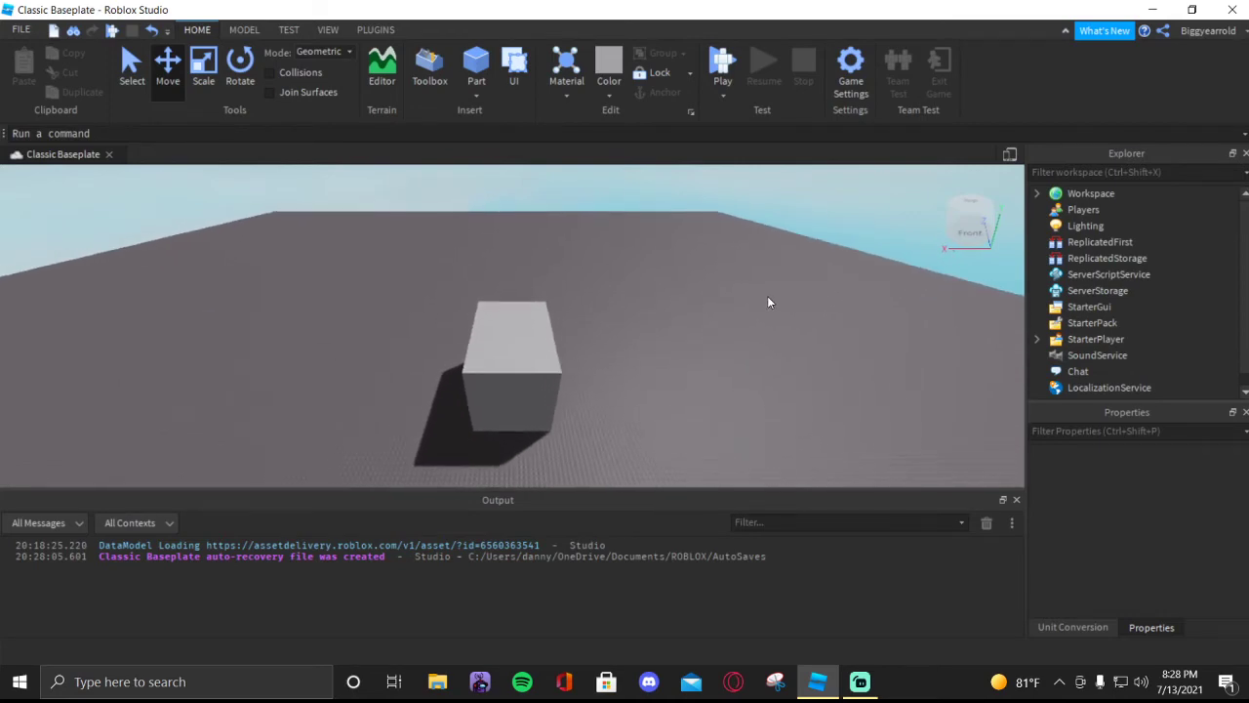
{"action": "key", "text": "s"}
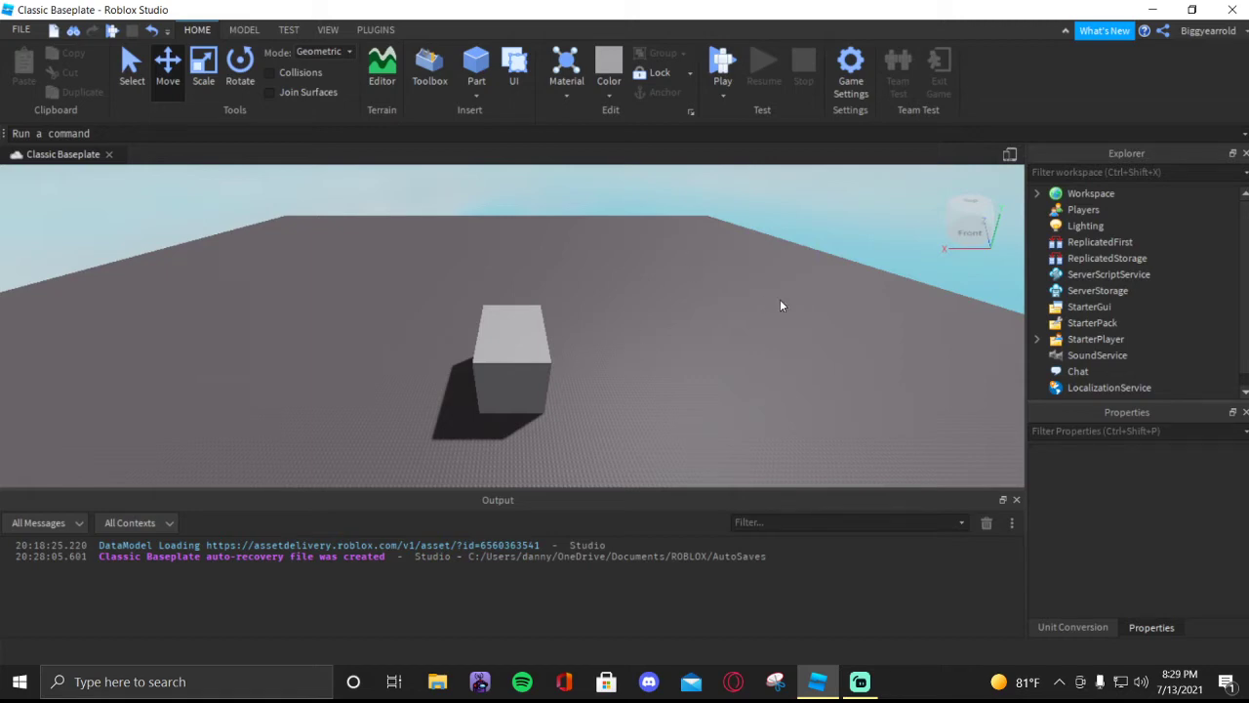
{"action": "key", "text": "s"}
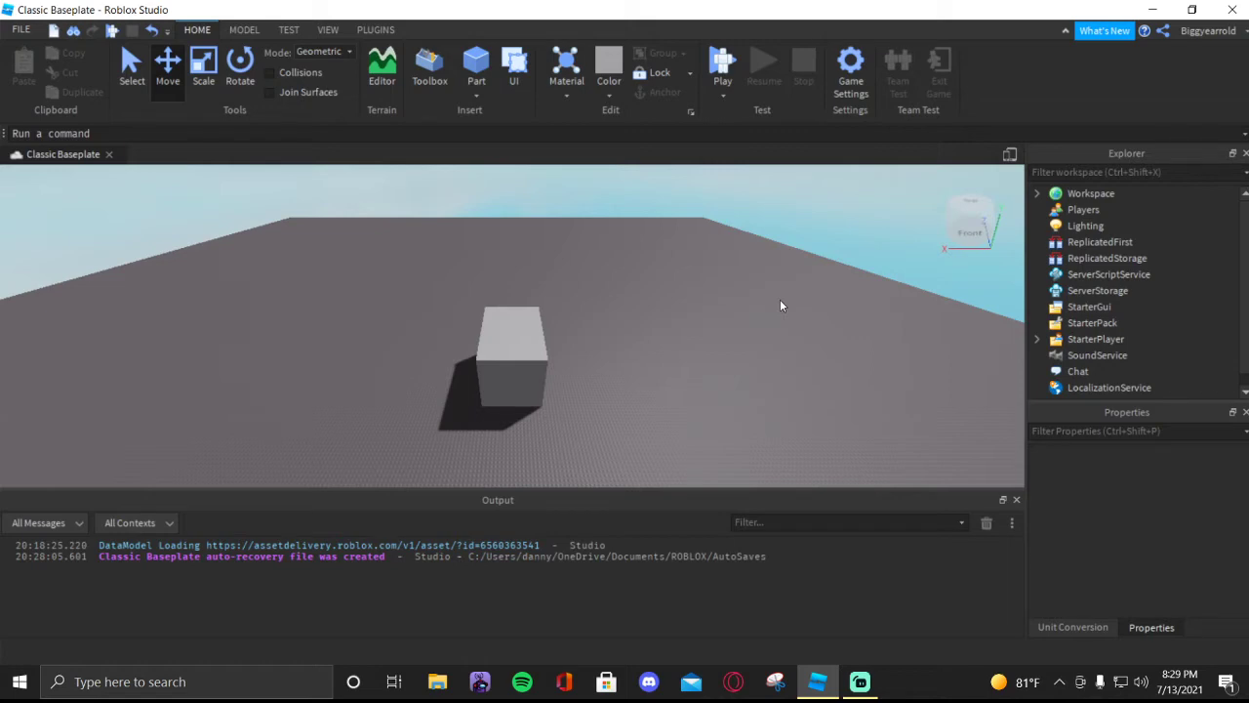
- Expand the Workspace contents, then duplicate the block and move the copy beside the original along the X axis
{"action": "left_click", "coordinate": [1036, 193]}
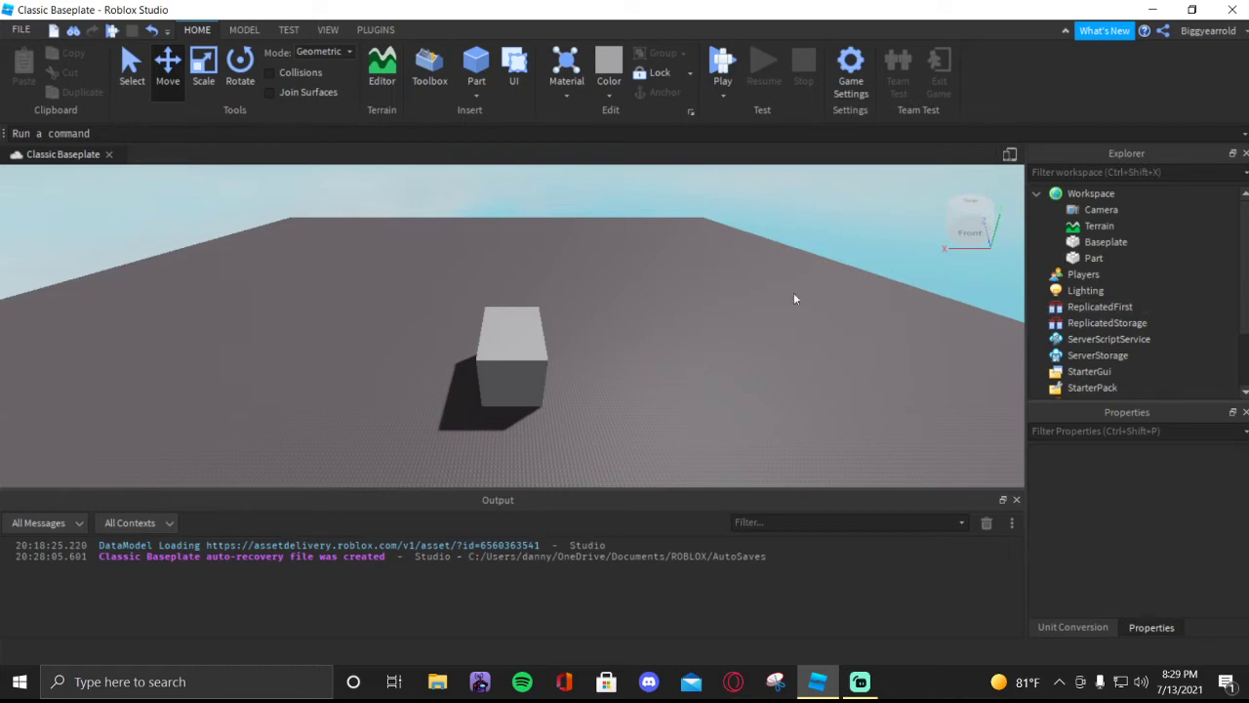
{"action": "left_click", "coordinate": [508, 318]}
{"action": "key", "text": "ctrl+d"}
{"action": "left_click_drag", "start_coordinate": [599, 353], "coordinate": [753, 356]}
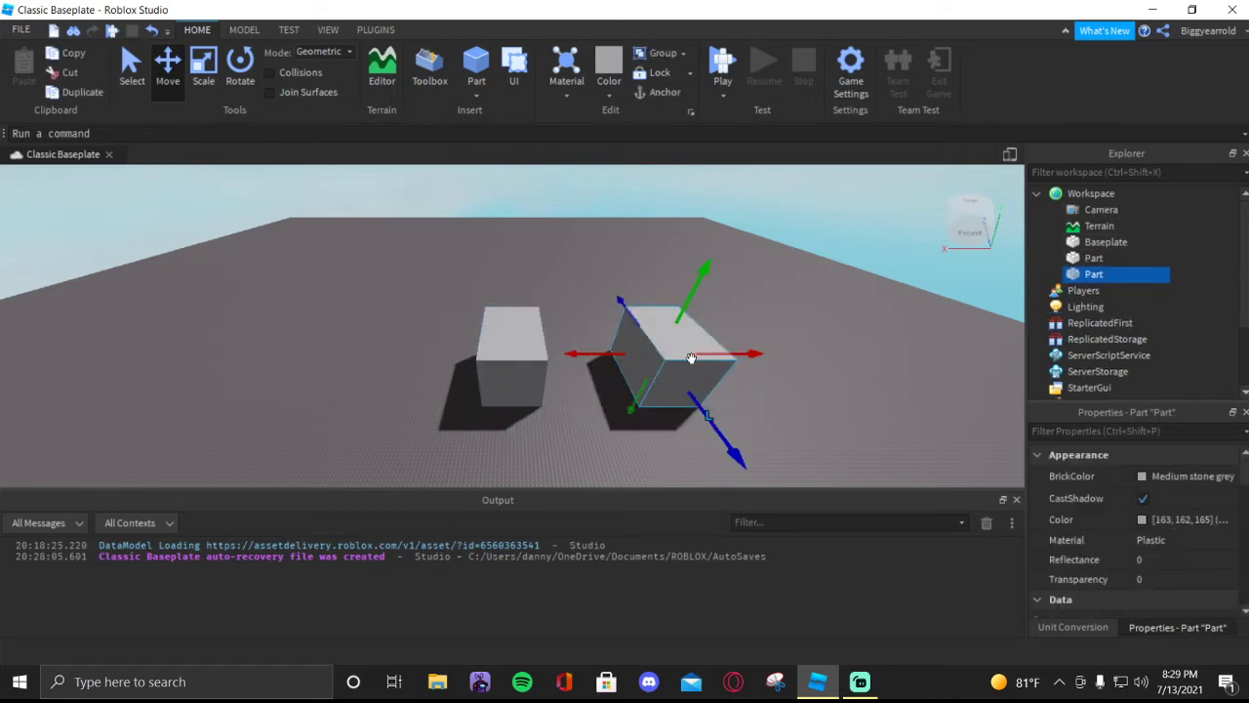
- Make four more copies of the block and spread them over the baseplate behind the first two
{"action": "key", "text": "ctrl+d"}
{"action": "left_click_drag", "start_coordinate": [621, 300], "coordinate": [538, 277]}
{"action": "key", "text": "ctrl+d"}
{"action": "key", "text": "ctrl+d"}
{"action": "key", "text": "ctrl+d"}
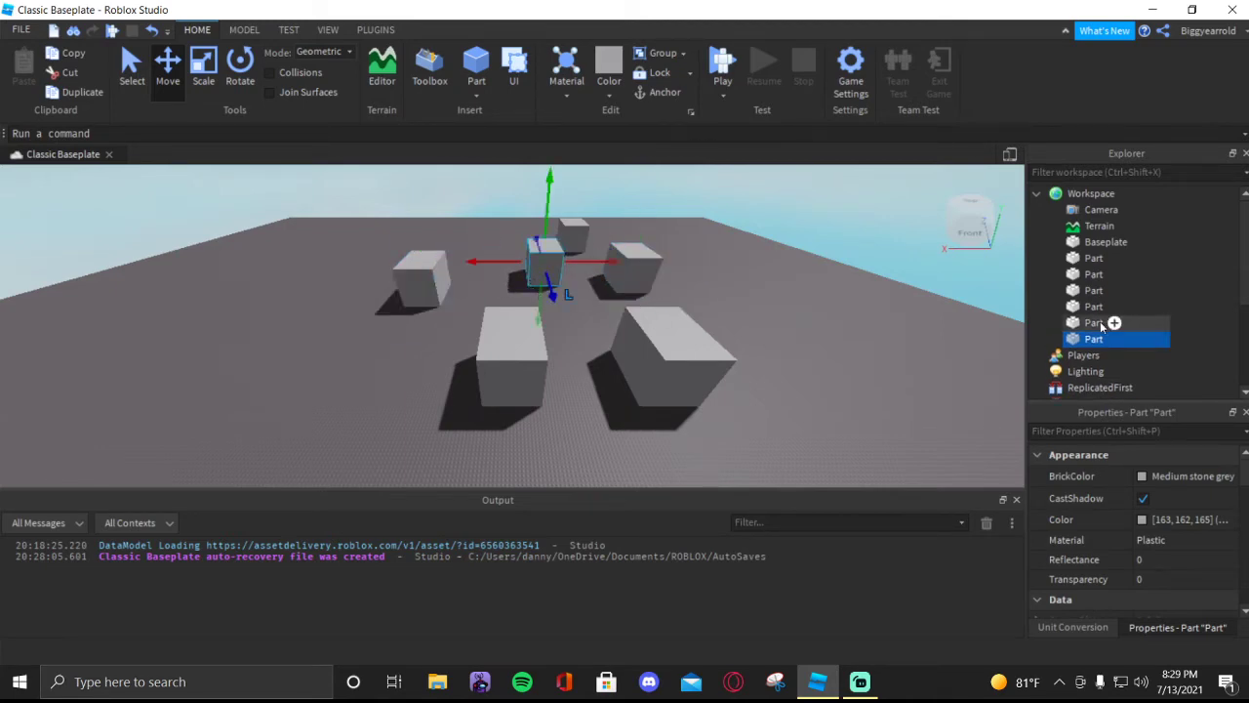
- Group all six blocks into one model and expand it in the Explorer
{"action": "left_click", "coordinate": [729, 289]}
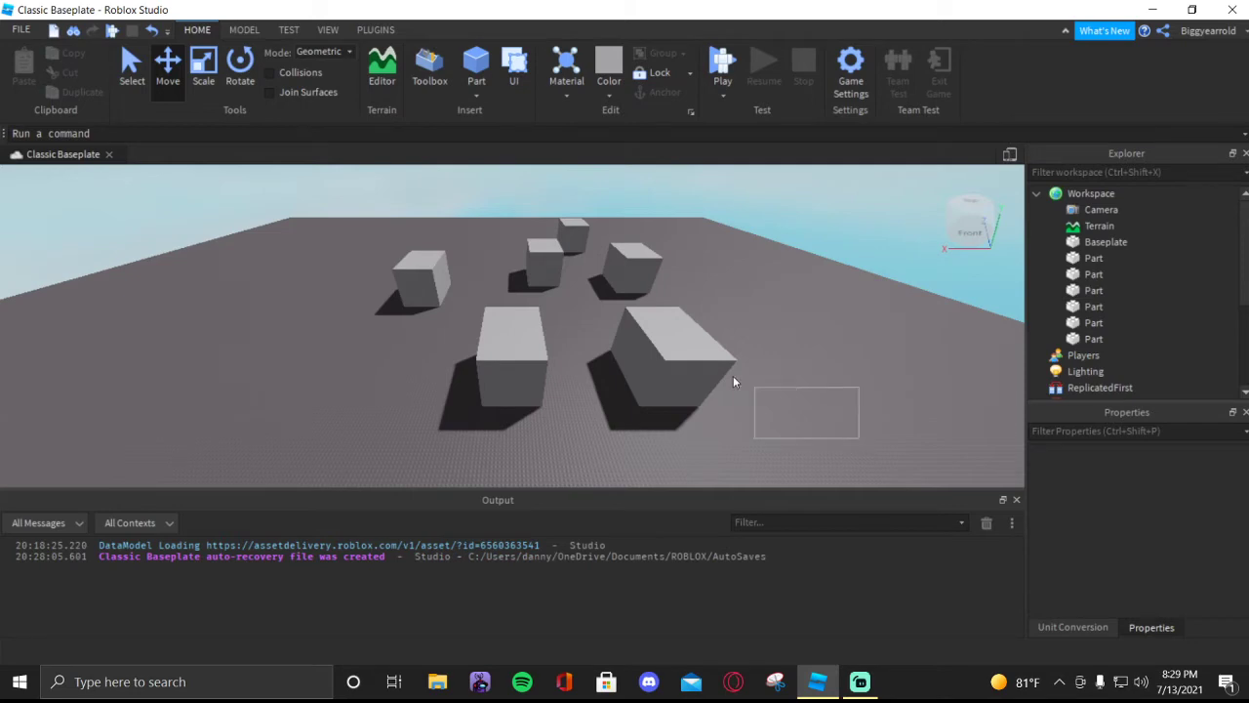
{"action": "left_click_drag", "start_coordinate": [734, 381], "coordinate": [333, 183]}
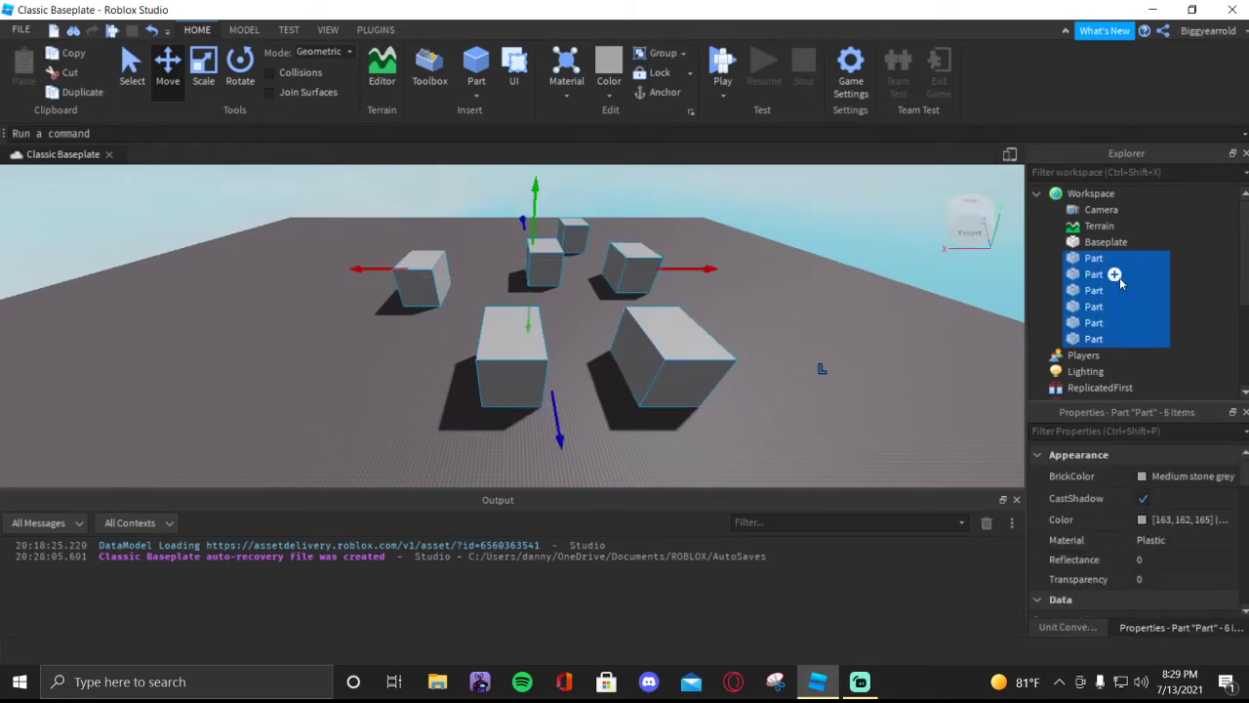
{"action": "right_click", "coordinate": [1120, 314]}
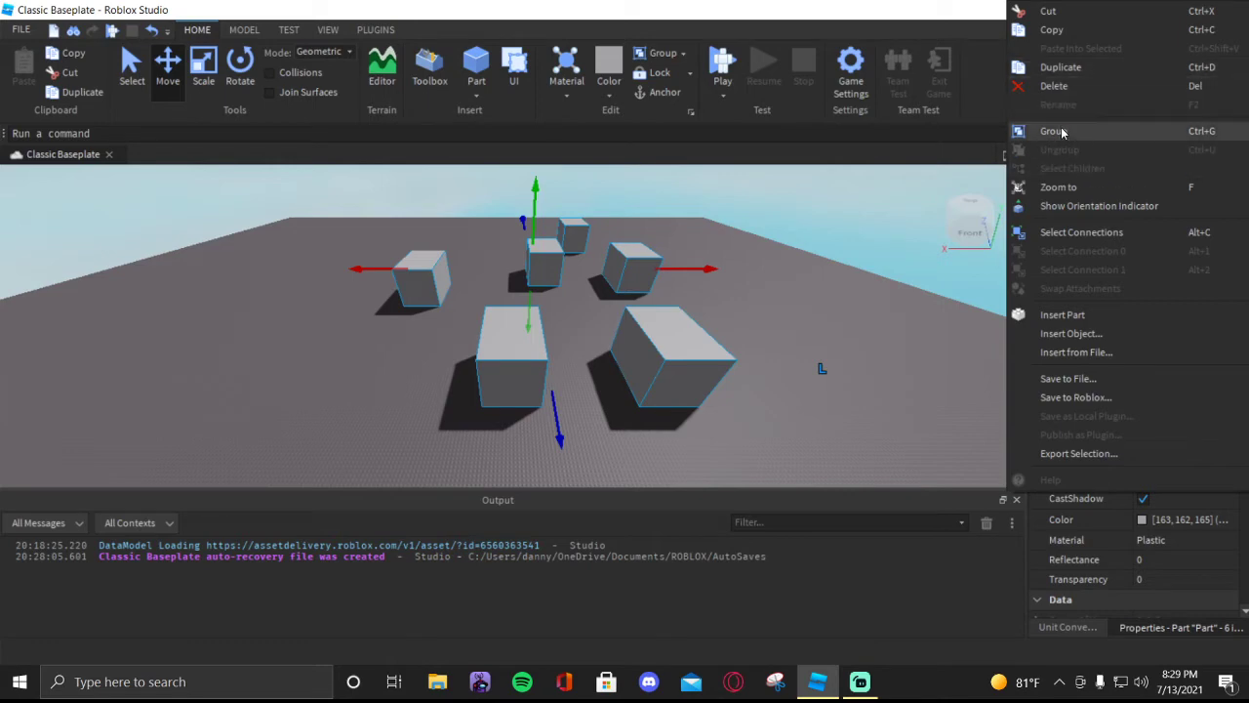
{"action": "left_click", "coordinate": [1063, 132]}
{"action": "left_click", "coordinate": [1056, 242]}
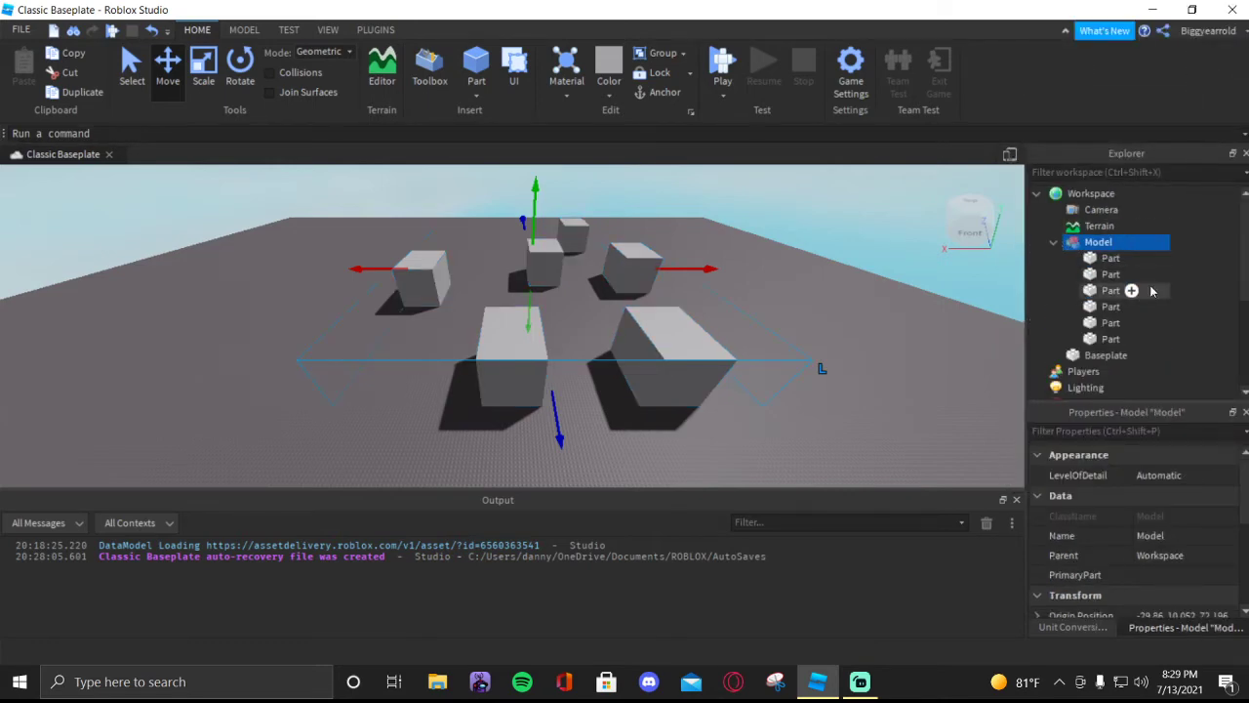
- Group the last four parts inside the model into a nested model and expand it in the Explorer
{"action": "left_click_drag", "start_coordinate": [1183, 295], "coordinate": [1119, 342]}
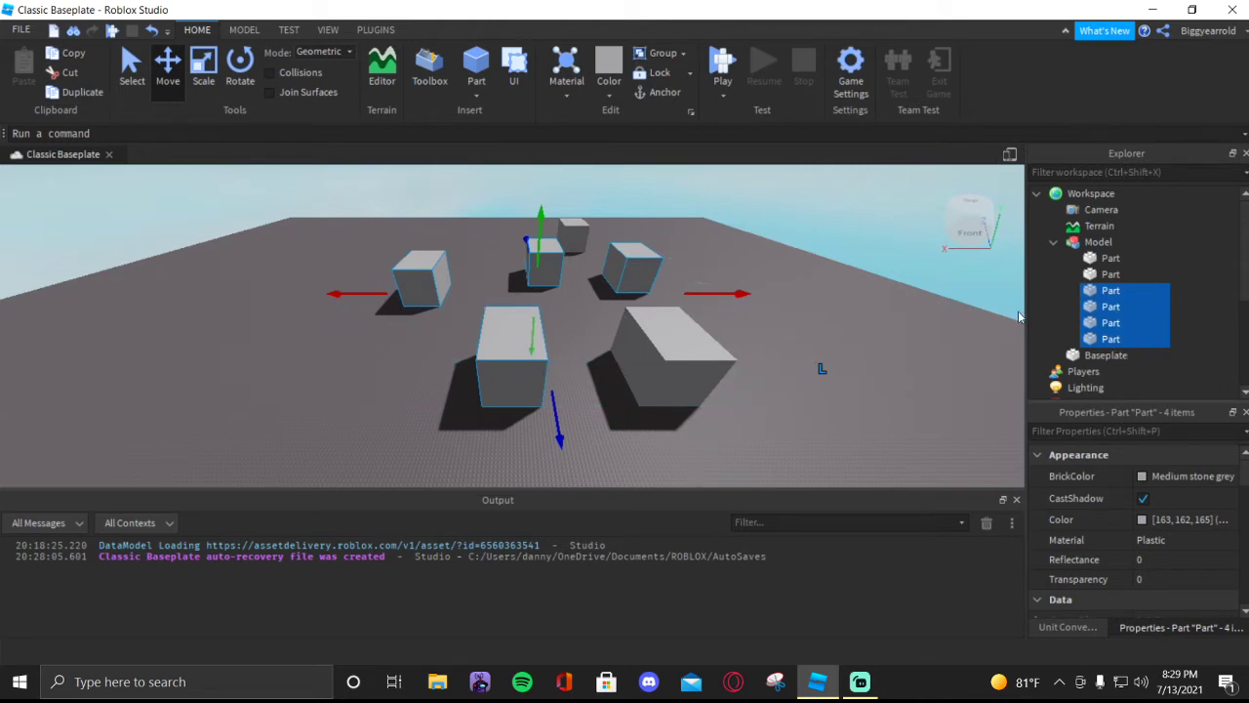
{"action": "right_click", "coordinate": [1156, 326]}
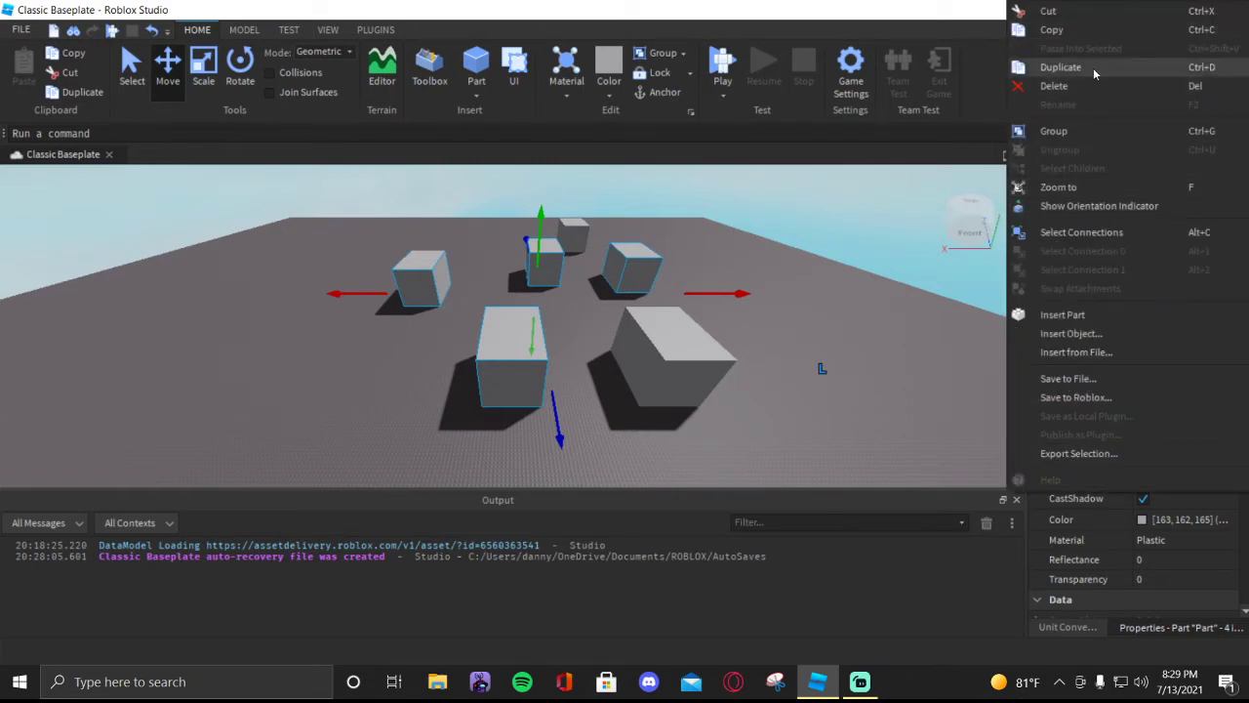
{"action": "left_click", "coordinate": [1062, 131]}
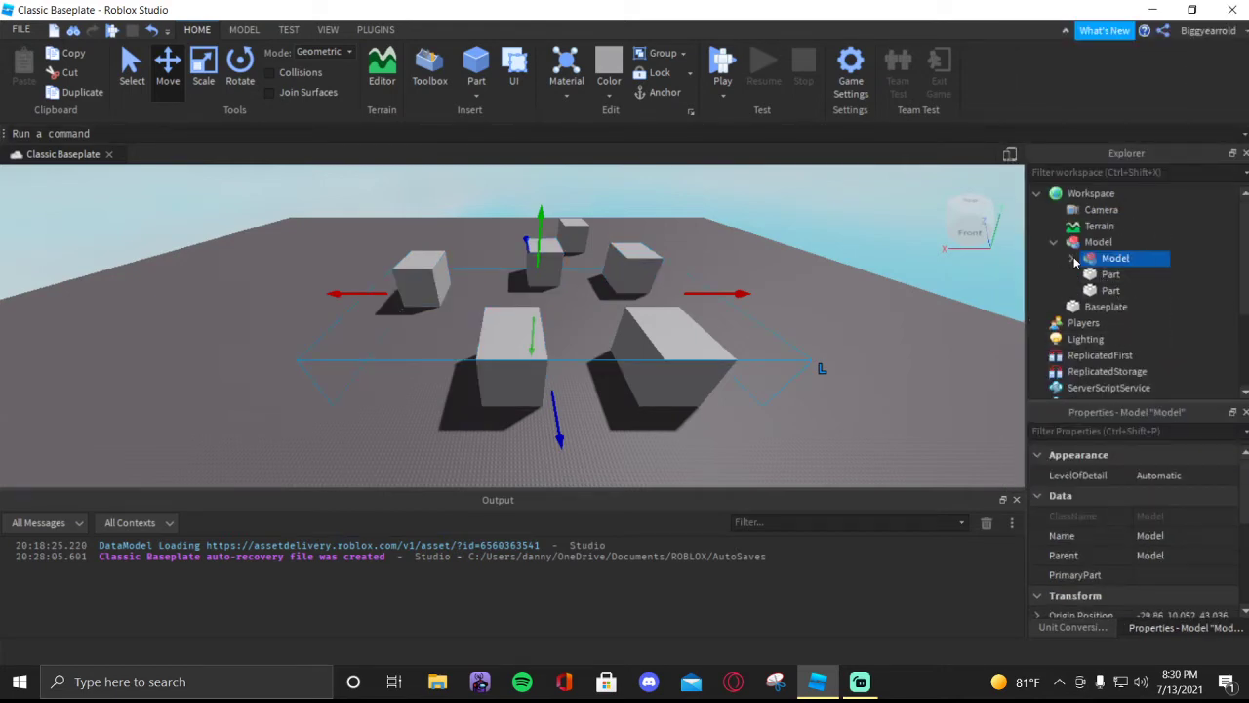
{"action": "left_click", "coordinate": [878, 380]}
{"action": "right_click_drag", "start_coordinate": [877, 380], "coordinate": [654, 338]}
{"action": "key", "text": "s"}
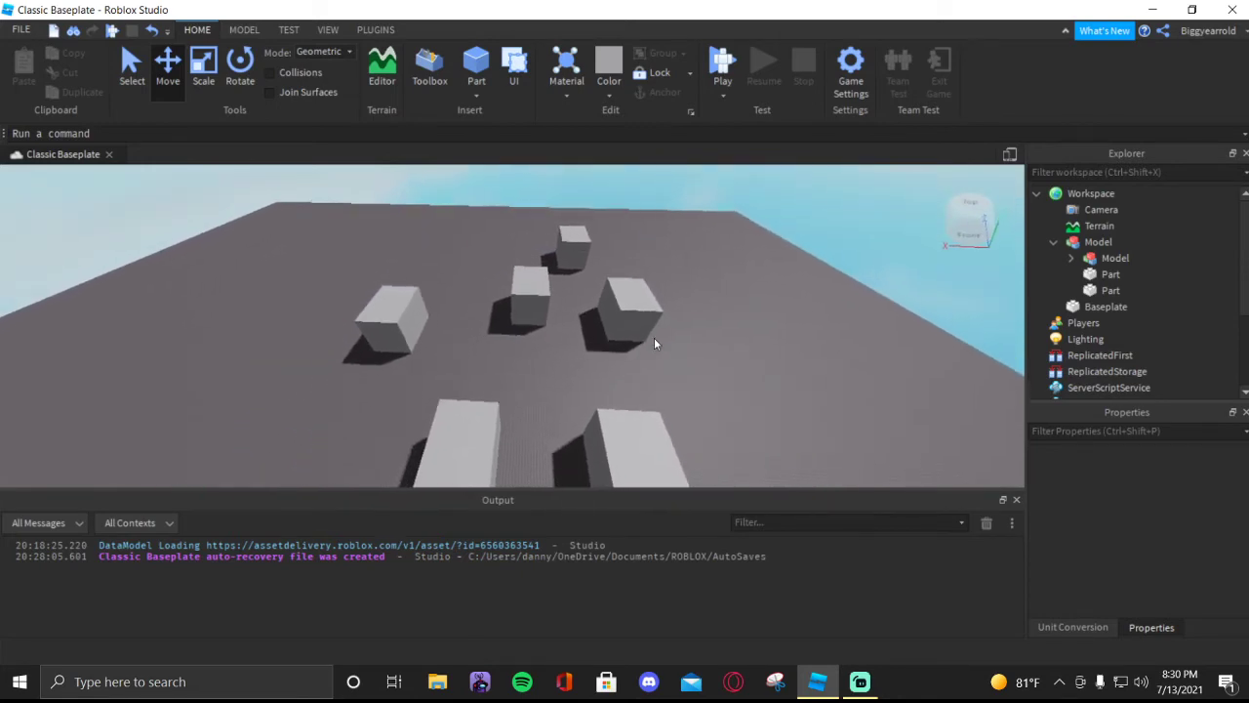
{"action": "left_click", "coordinate": [1071, 258]}
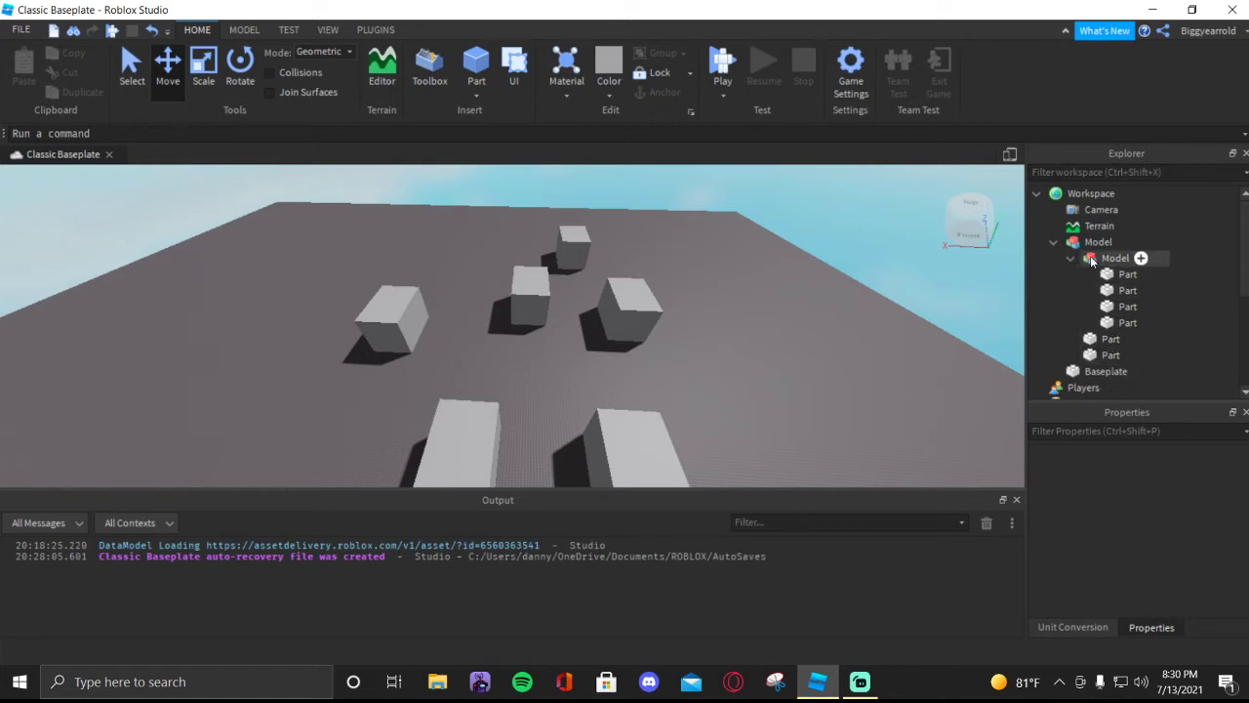
- Insert a Script into the third part of the nested model
{"action": "left_click", "coordinate": [1154, 306]}
{"action": "left_click", "coordinate": [1073, 339]}
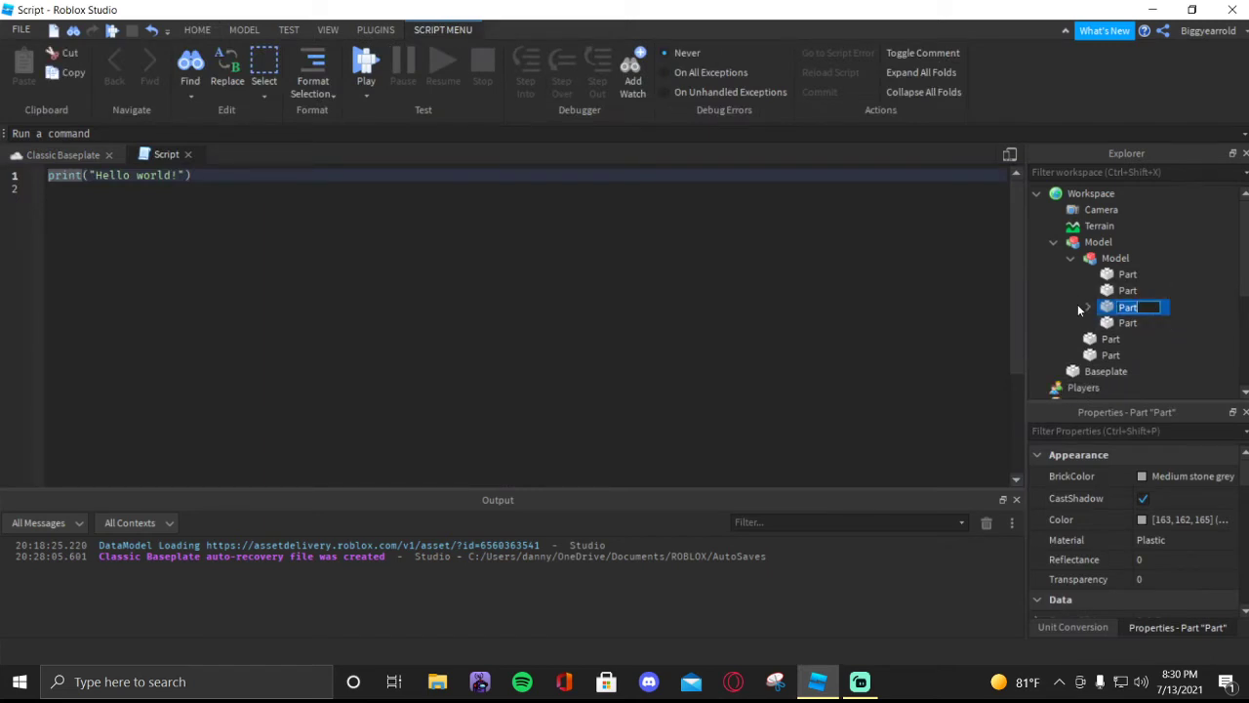
{"action": "left_click", "coordinate": [1075, 309]}
{"action": "left_click", "coordinate": [1216, 293]}
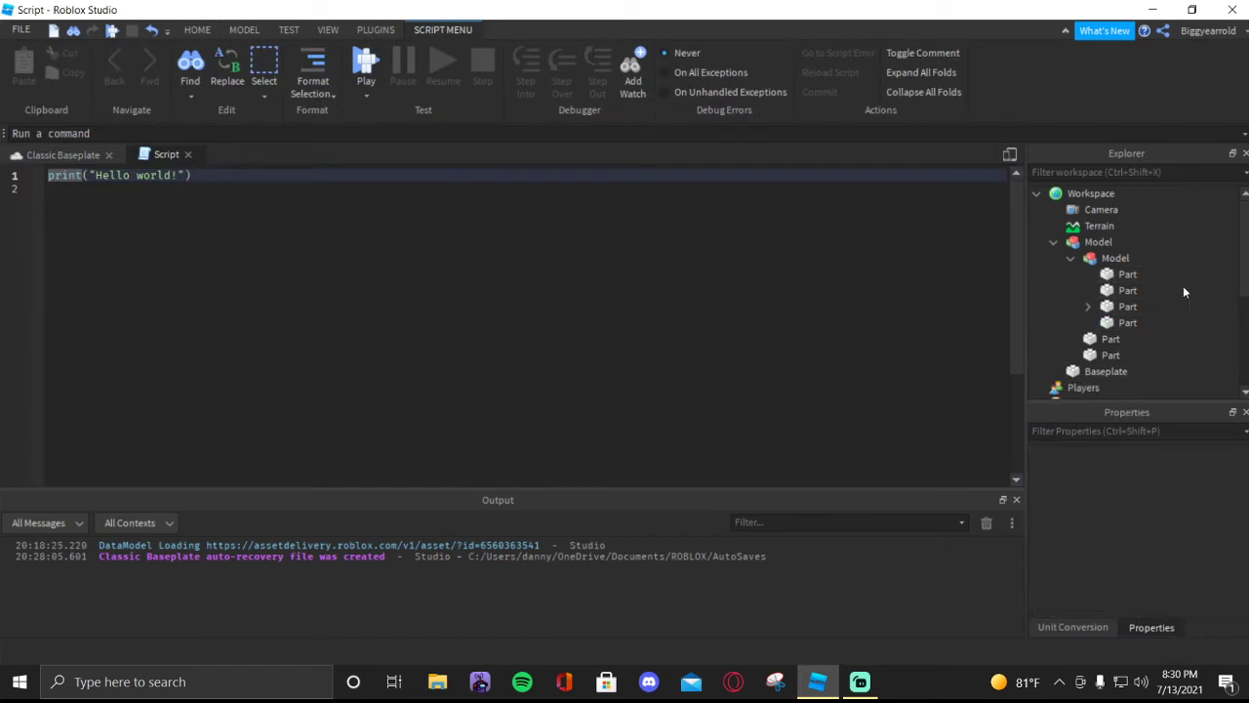
{"action": "left_click", "coordinate": [1149, 275]}
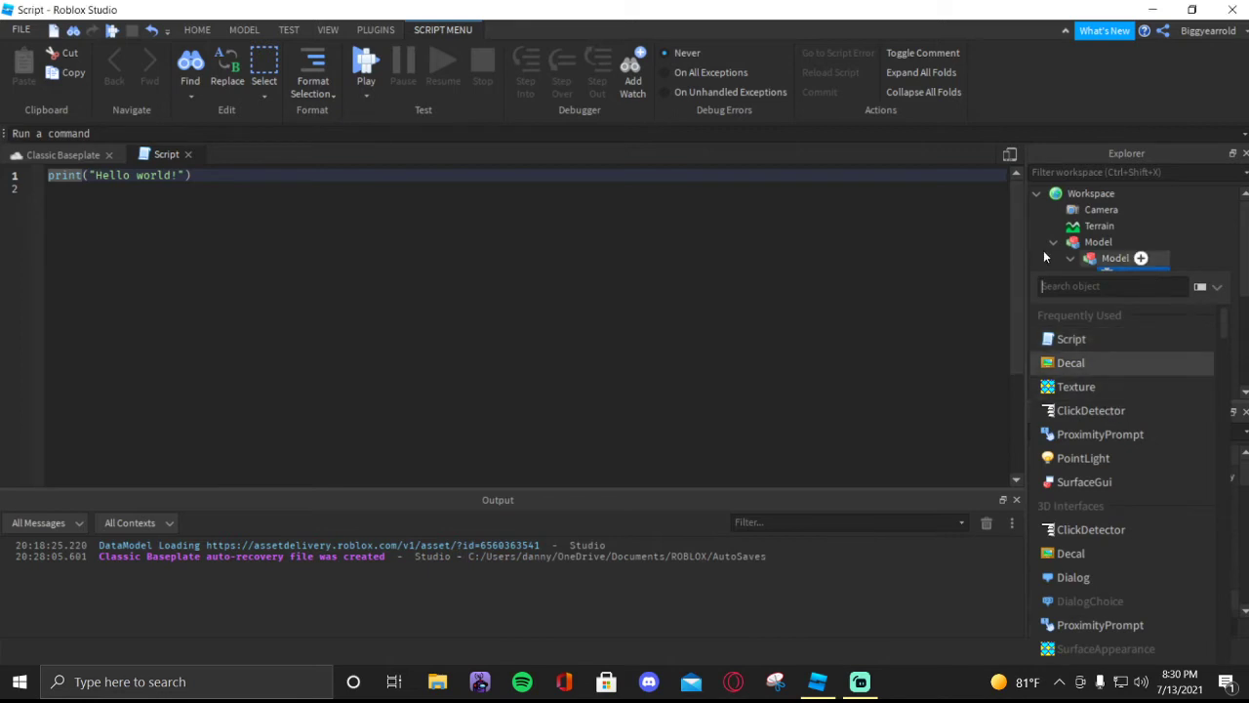
{"action": "left_click", "coordinate": [1114, 257]}
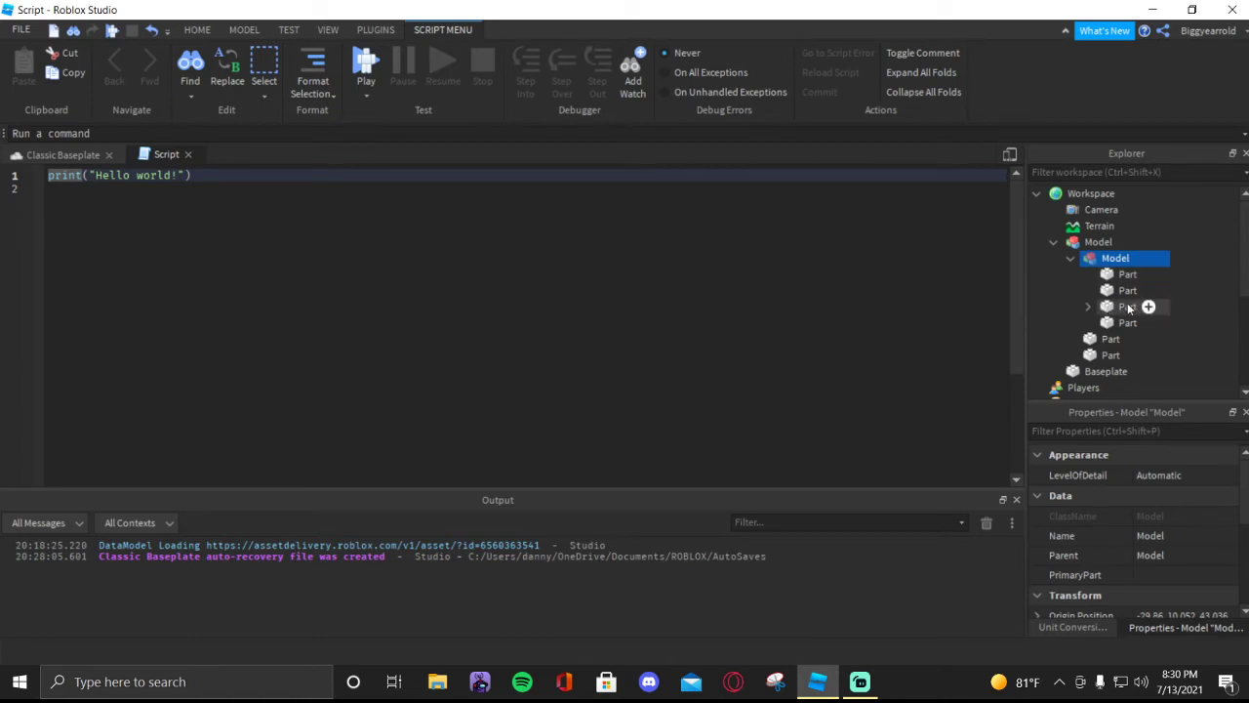
- Expand the part that holds the script and rename the script to Welding
{"action": "left_click", "coordinate": [1088, 307]}
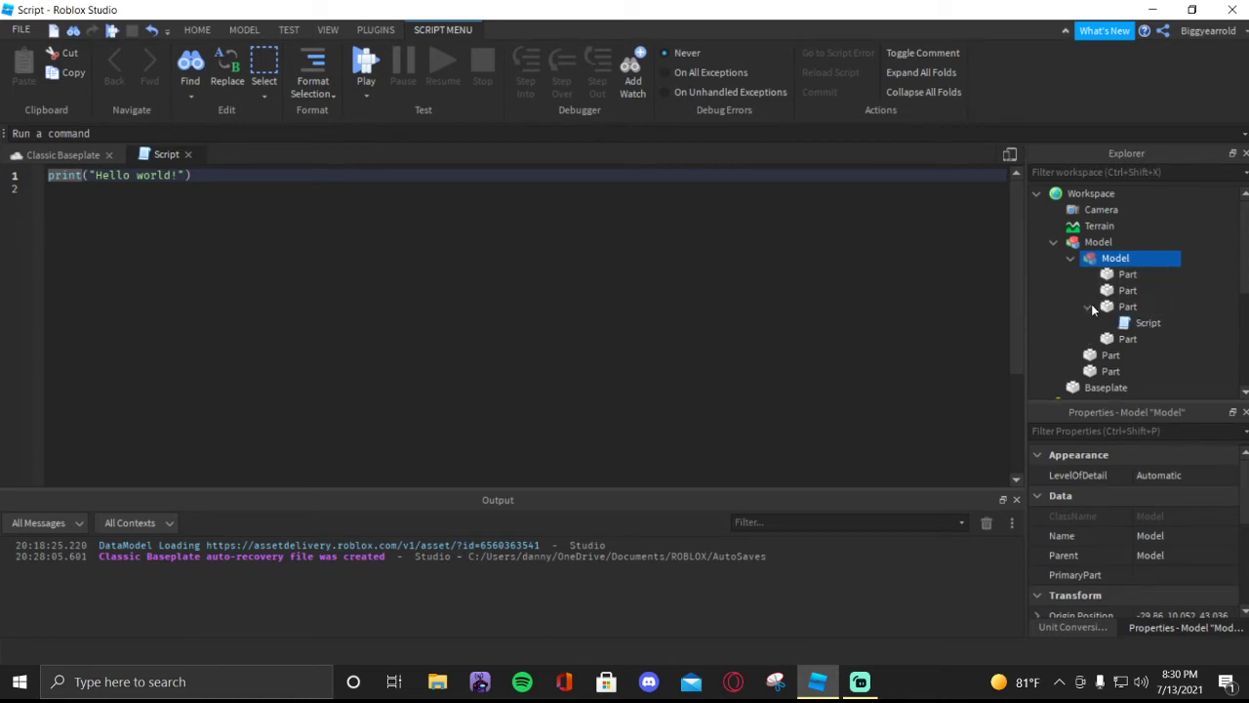
{"action": "left_click", "coordinate": [1144, 323]}
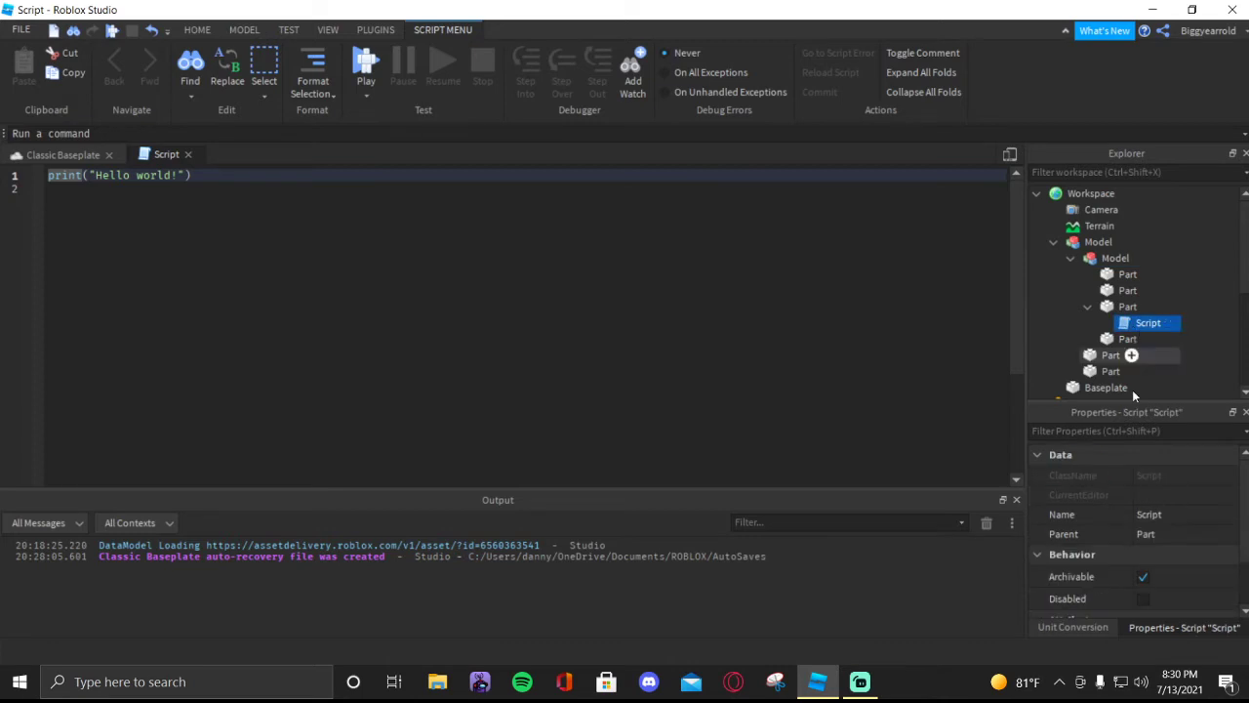
{"action": "left_click", "coordinate": [1145, 512]}
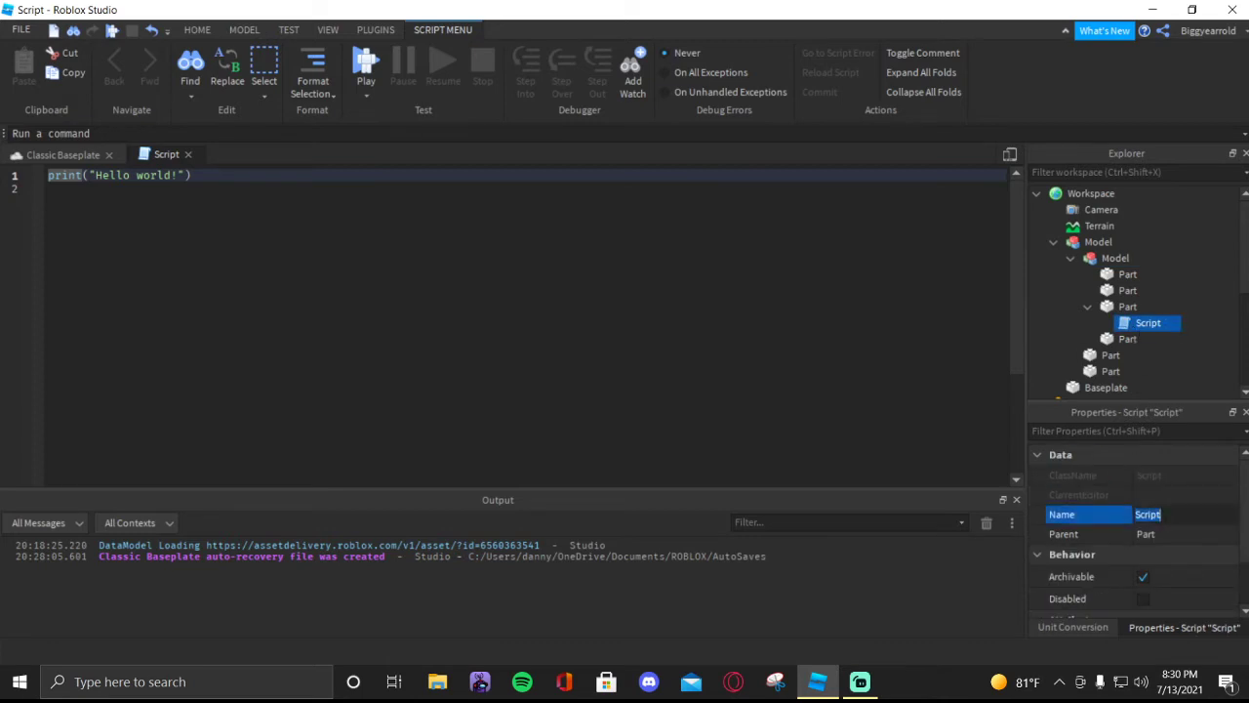
{"action": "type", "text": "Welding"}
{"action": "key", "text": "Return"}
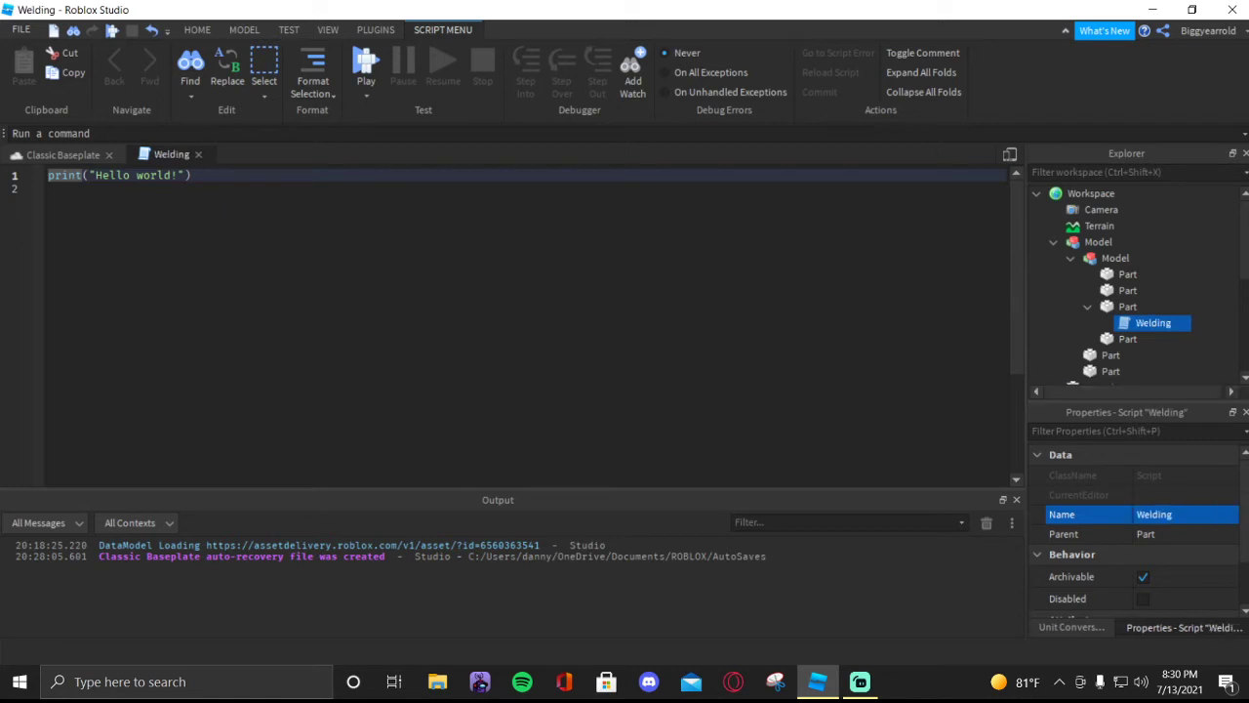
- Clear the default print code from the Welding script
{"action": "left_click", "coordinate": [348, 266]}
{"action": "key", "text": "ctrl+a"}
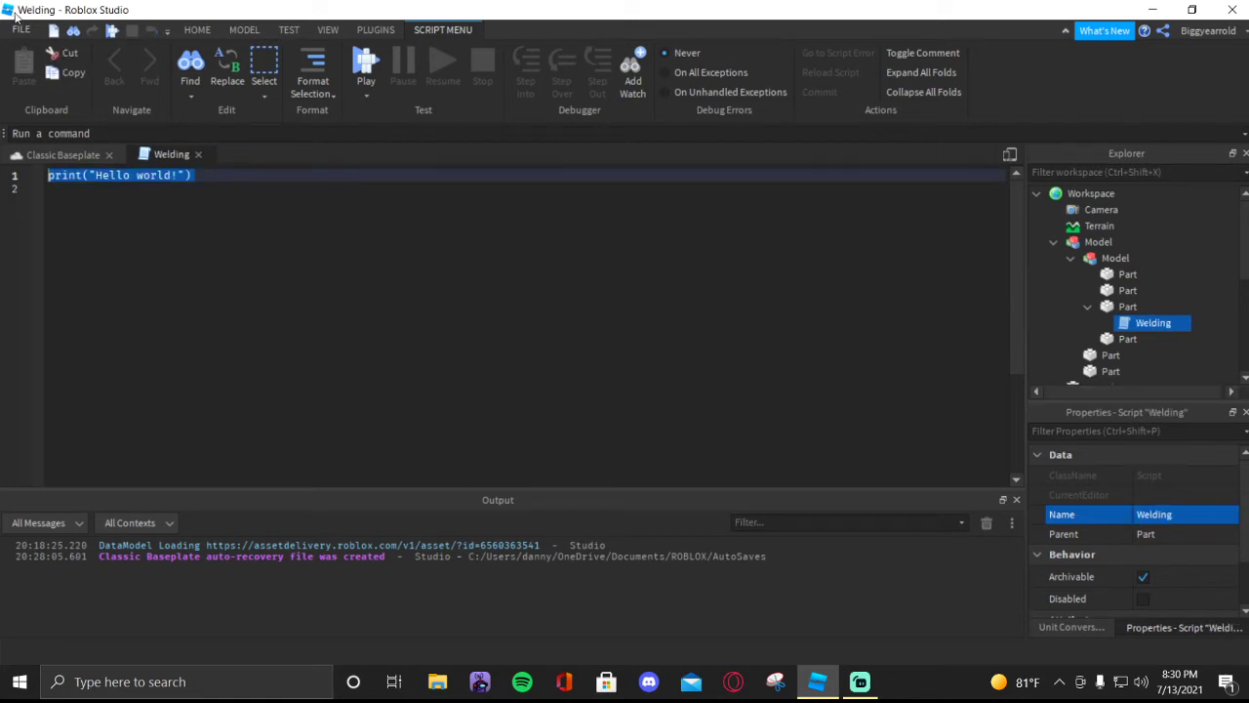
{"action": "key", "text": "BackSpace"}
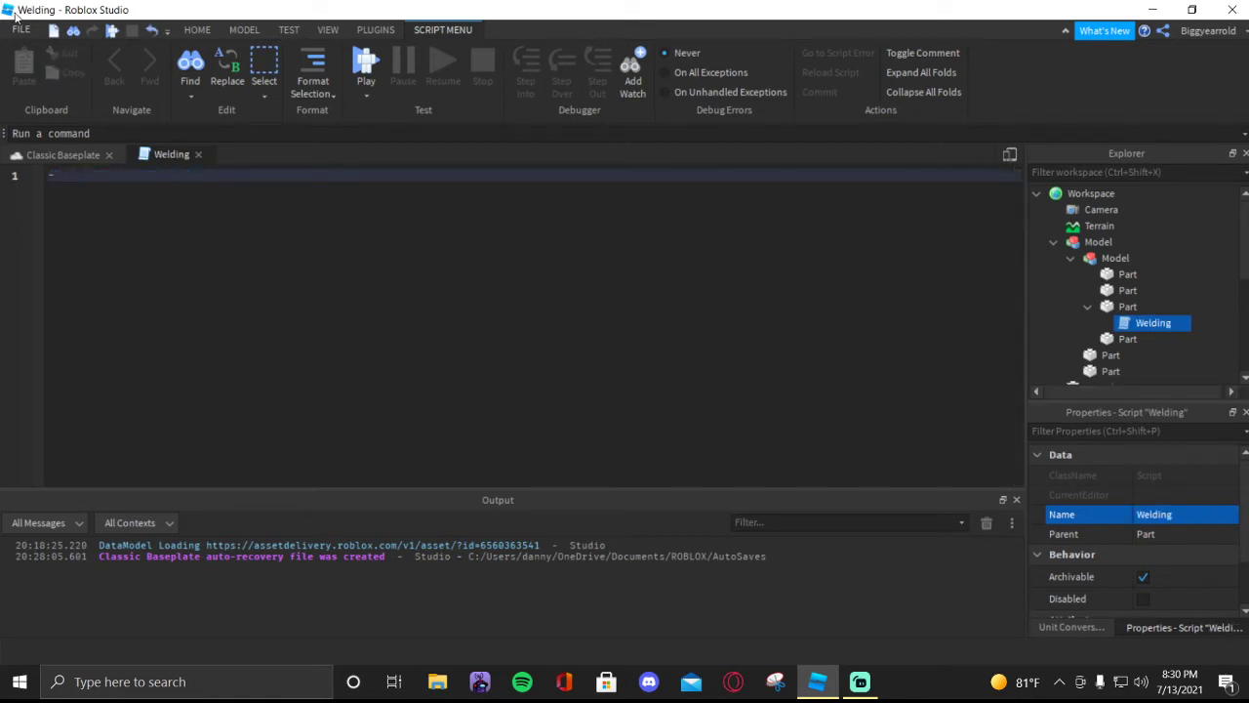
- Write the comment "-- This script is added by ROBLOX Studio to prevent Backdoors and other viruses" in the Welding script
{"action": "type", "text": "-- Thi"}
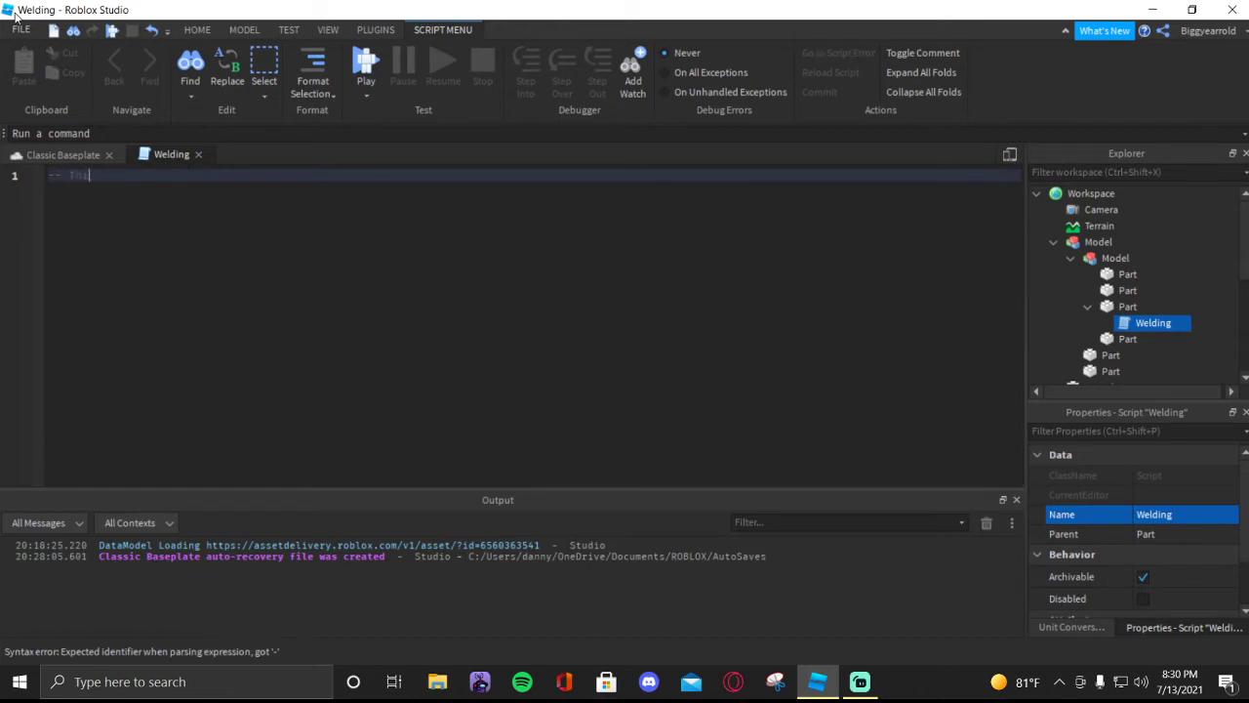
{"action": "type", "text": "s script is ad"}
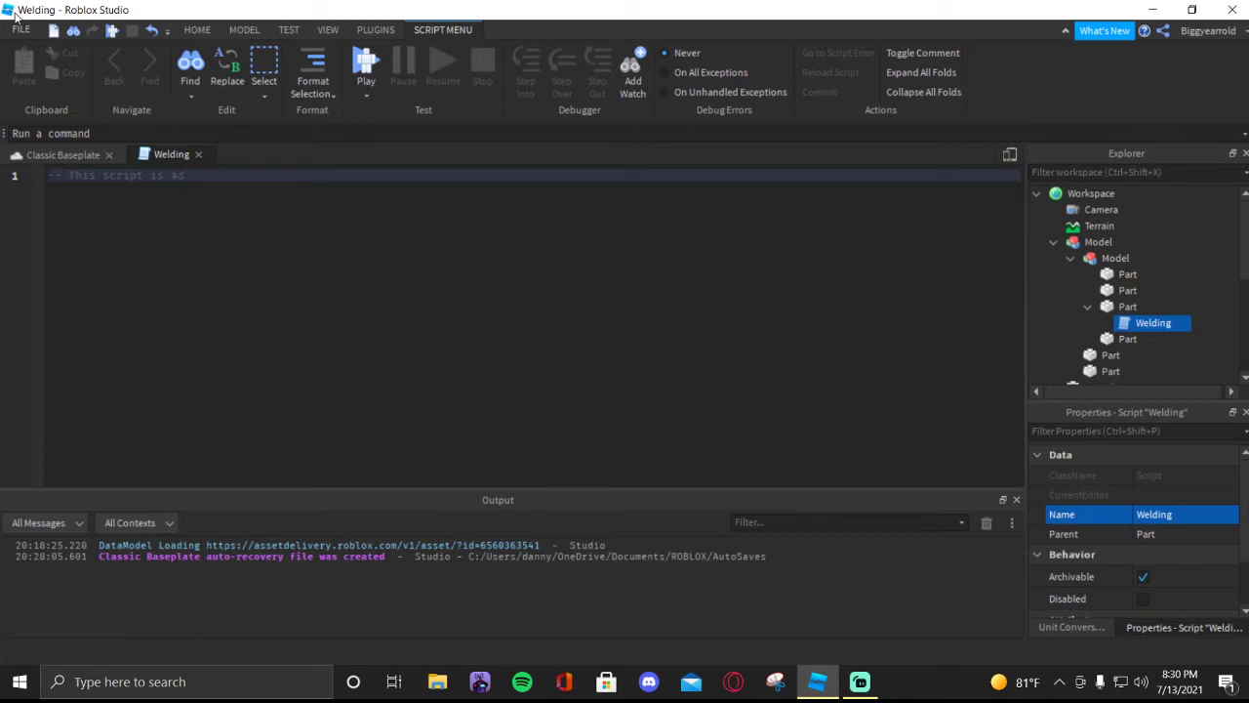
{"action": "type", "text": "ded by ROBLOX Studio to prevent Back"}
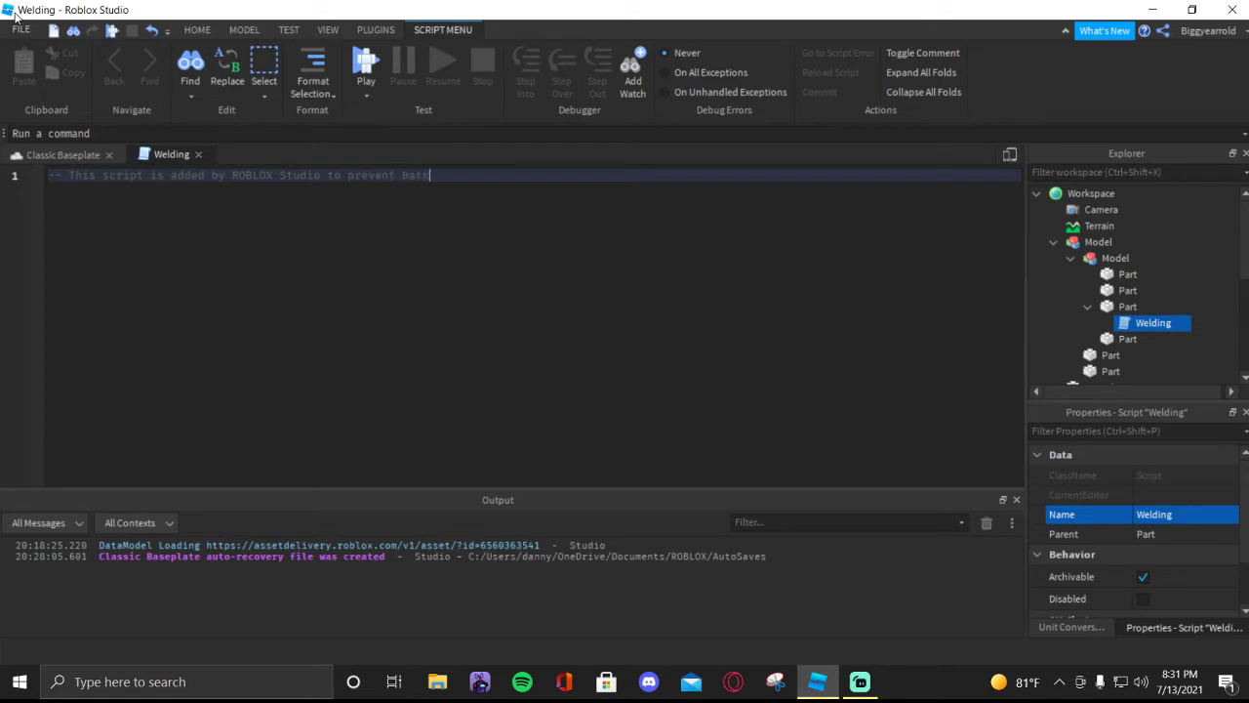
{"action": "type", "text": "doors and other viruses"}
{"action": "left_click", "coordinate": [376, 30]}
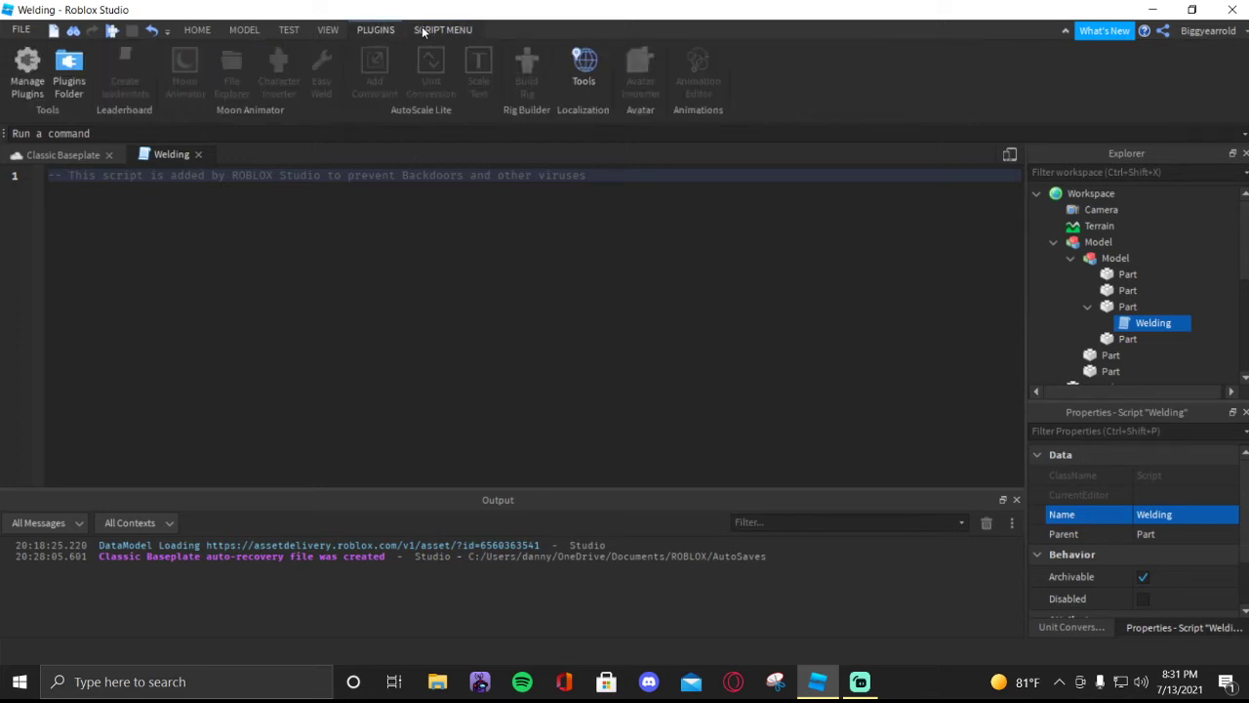
{"action": "left_click", "coordinate": [207, 30]}
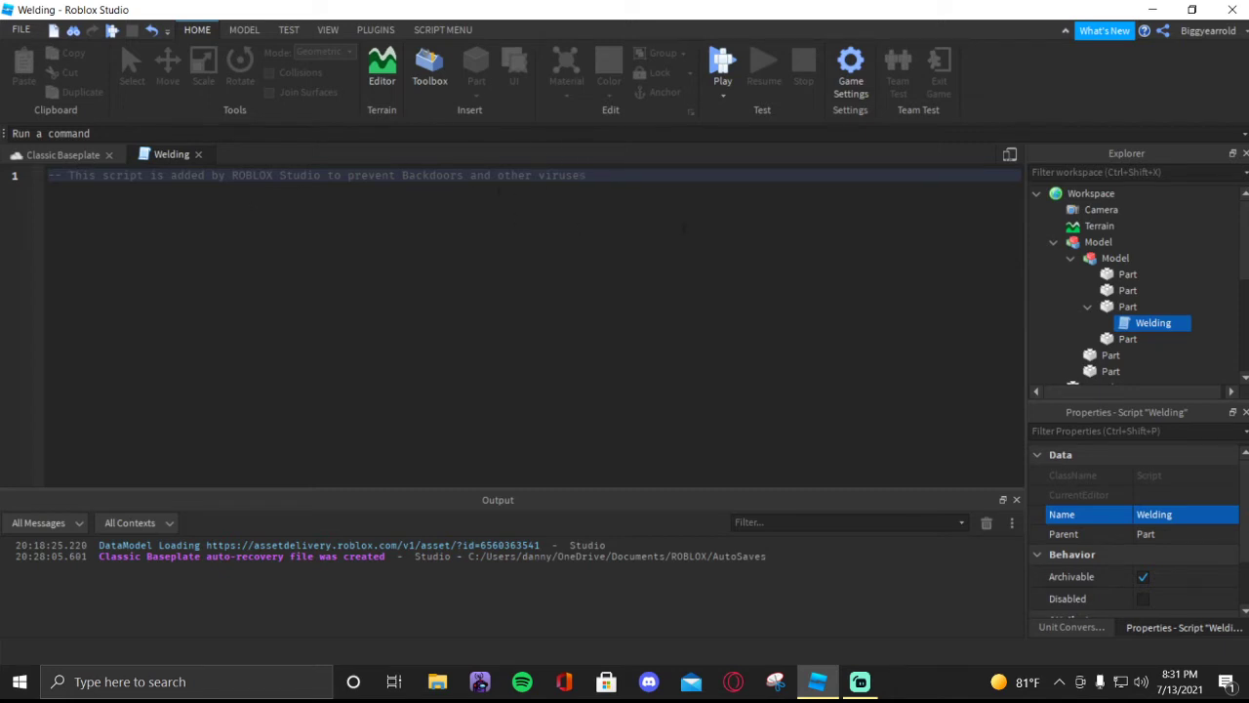
- Add a long run of blank lines below the comment and remove them again
{"action": "key", "text": "Return"}
{"action": "key", "text": "Return"}
{"action": "key", "text": "Return"}
{"action": "key", "text": "Return"}
{"action": "key", "text": "Return"}
{"action": "key", "text": "Return"}
{"action": "key", "text": "Return"}
{"action": "key", "text": "Return"}
{"action": "key", "text": "Return"}
{"action": "key", "text": "Return"}
{"action": "key", "text": "Return"}
{"action": "key", "text": "Return"}
{"action": "key", "text": "Return"}
{"action": "key", "text": "Return"}
{"action": "key", "text": "Return"}
{"action": "key", "text": "Return"}
{"action": "key", "text": "Return"}
{"action": "key", "text": "Return"}
{"action": "key", "text": "Return"}
{"action": "key", "text": "Return"}
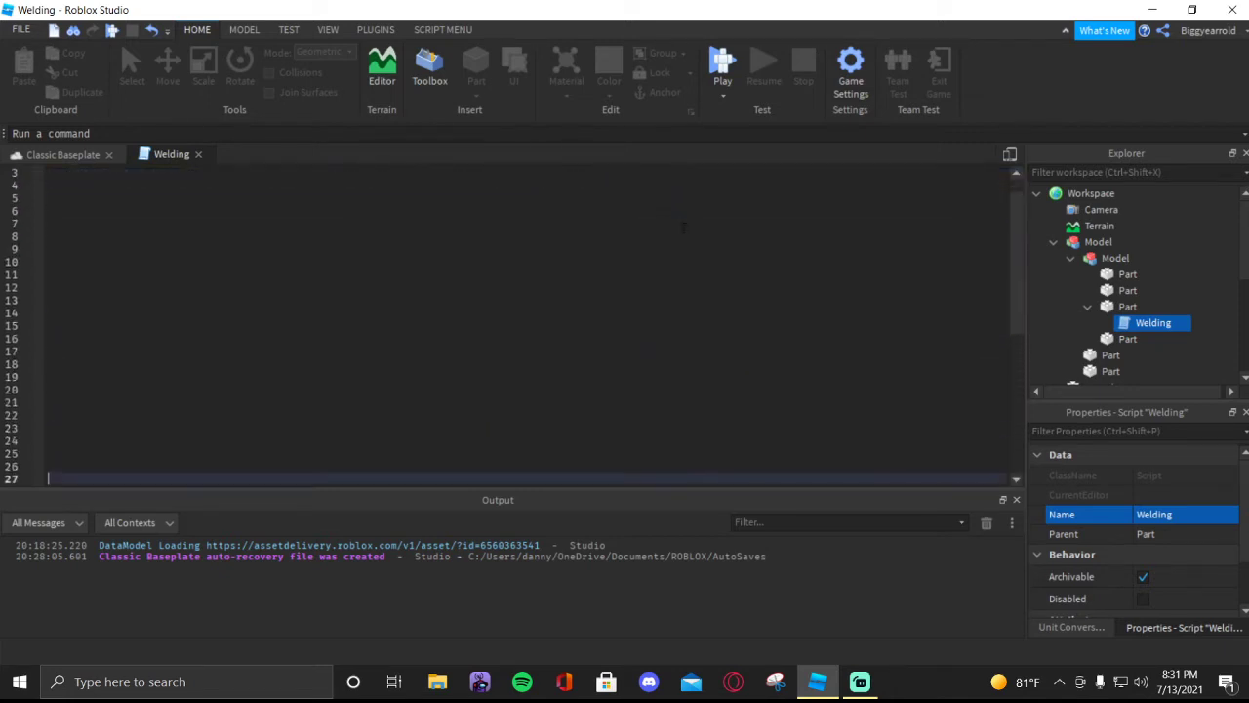
{"action": "key", "text": "Return"}
{"action": "key", "text": "Return"}
{"action": "key", "text": "Return"}
{"action": "key", "text": "Return"}
{"action": "key", "text": "Return"}
{"action": "key", "text": "Return"}
{"action": "key", "text": "Return"}
{"action": "key", "text": "Return"}
{"action": "key", "text": "Return"}
{"action": "key", "text": "Return"}
{"action": "key", "text": "Return"}
{"action": "key", "text": "Return"}
{"action": "key", "text": "Return"}
{"action": "key", "text": "Return"}
{"action": "key", "text": "Return"}
{"action": "key", "text": "Return"}
{"action": "key", "text": "Return"}
{"action": "key", "text": "Return"}
{"action": "key", "text": "Return"}
{"action": "key", "text": "Return"}
{"action": "key", "text": "BackSpace"}
{"action": "key", "text": "BackSpace"}
{"action": "key", "text": "BackSpace"}
{"action": "key", "text": "BackSpace"}
{"action": "key", "text": "BackSpace"}
{"action": "key", "text": "BackSpace"}
{"action": "key", "text": "BackSpace"}
{"action": "key", "text": "BackSpace"}
{"action": "key", "text": "BackSpace"}
{"action": "key", "text": "BackSpace"}
{"action": "key", "text": "BackSpace"}
{"action": "key", "text": "BackSpace"}
{"action": "key", "text": "BackSpace"}
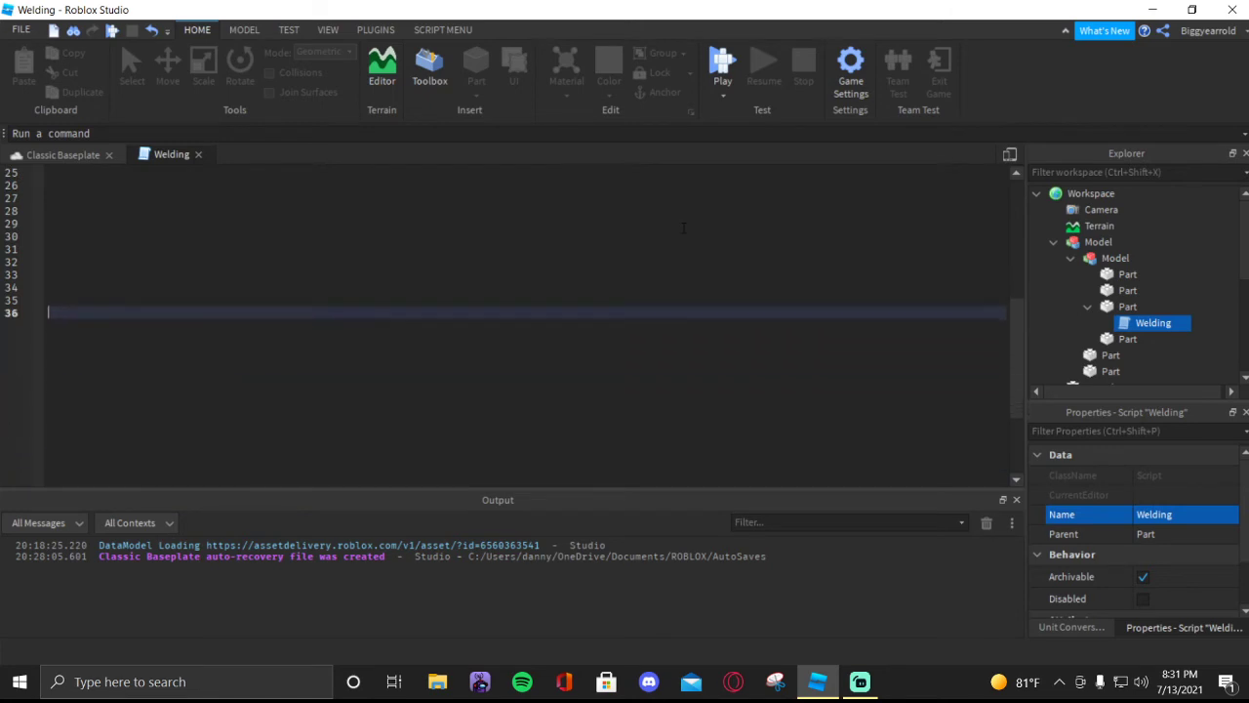
{"action": "key", "text": "BackSpace"}
{"action": "key", "text": "BackSpace"}
{"action": "key", "text": "BackSpace"}
{"action": "key", "text": "BackSpace"}
{"action": "key", "text": "BackSpace"}
{"action": "key", "text": "BackSpace"}
{"action": "key", "text": "BackSpace"}
{"action": "key", "text": "BackSpace"}
{"action": "key", "text": "BackSpace"}
{"action": "key", "text": "BackSpace"}
{"action": "key", "text": "BackSpace"}
{"action": "key", "text": "BackSpace"}
{"action": "key", "text": "BackSpace"}
{"action": "key", "text": "BackSpace"}
{"action": "key", "text": "BackSpace"}
{"action": "key", "text": "BackSpace"}
{"action": "key", "text": "BackSpace"}
{"action": "key", "text": "BackSpace"}
{"action": "key", "text": "BackSpace"}
{"action": "key", "text": "BackSpace"}
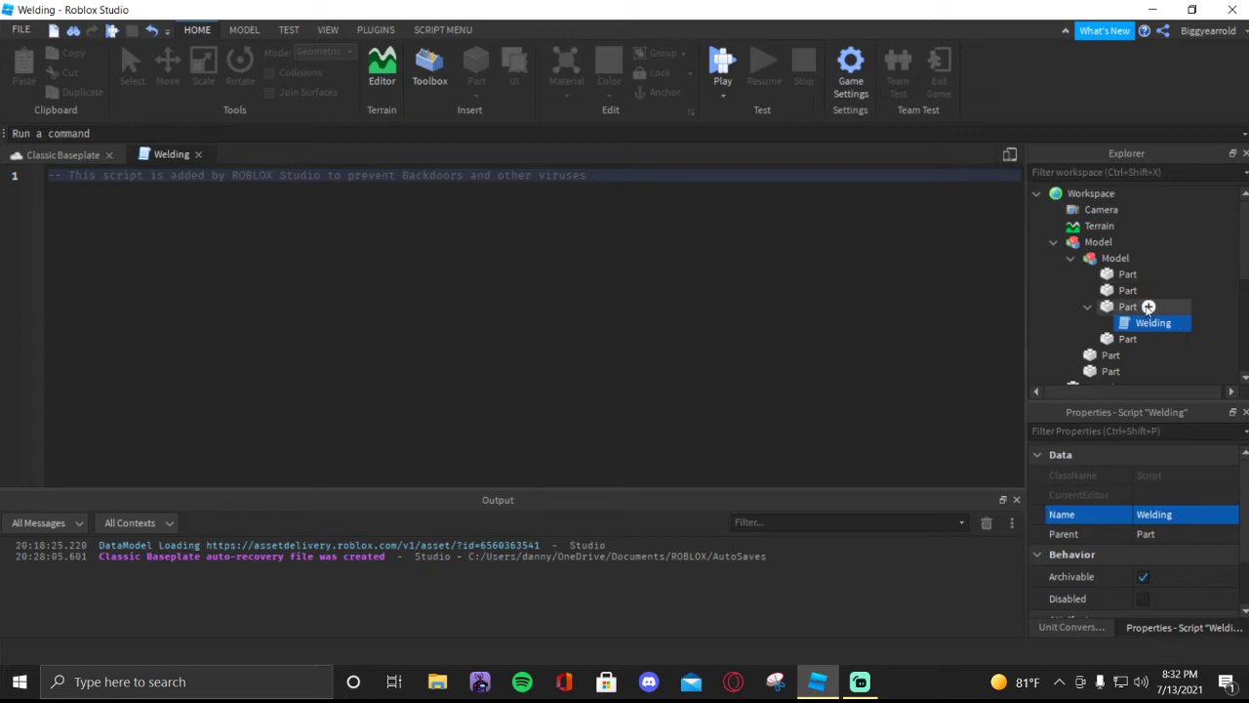
{"action": "left_click", "coordinate": [1148, 323]}
{"action": "left_click", "coordinate": [1099, 225]}
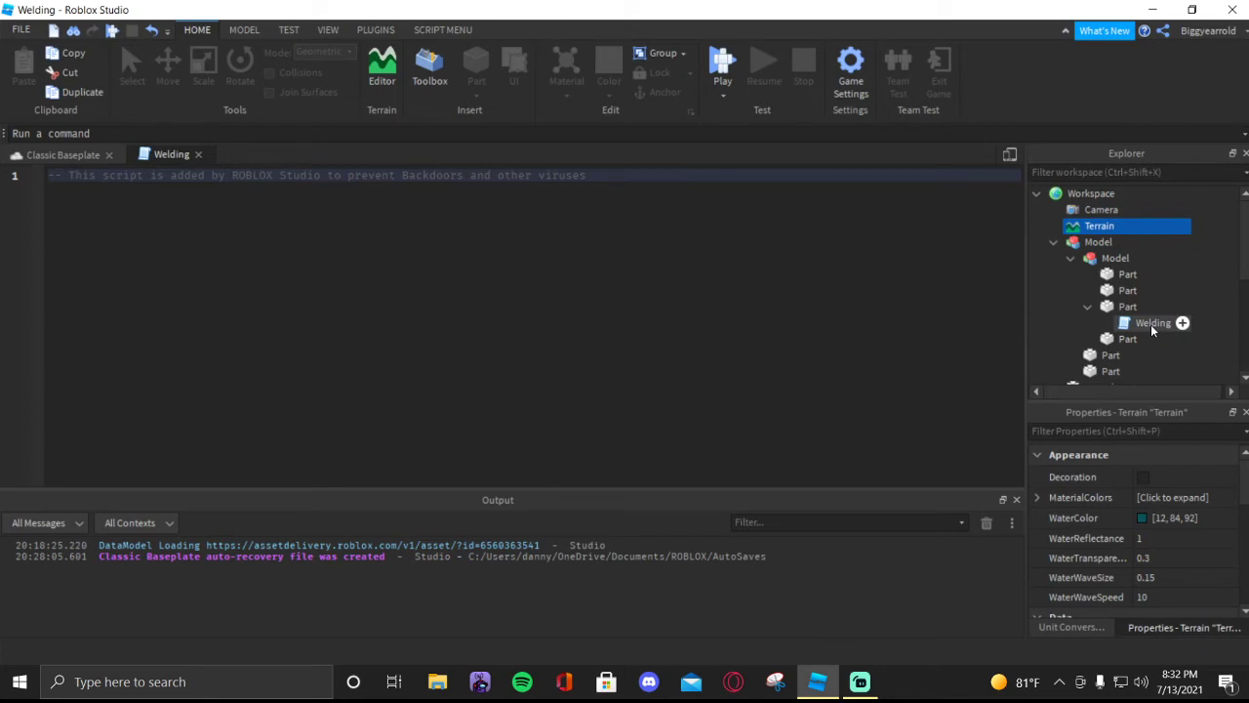
- Write require far along the comment's line, behind a long run of spaces that hides it from view
{"action": "left_click", "coordinate": [947, 175]}
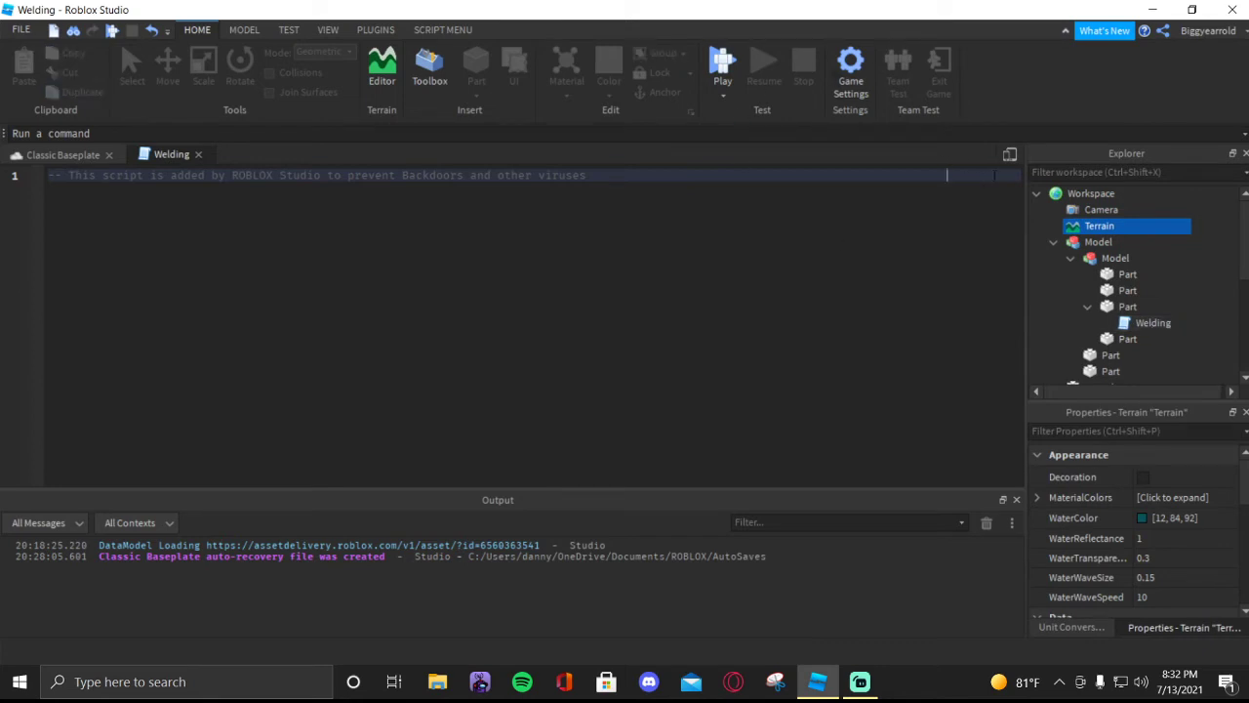
{"action": "left_click_drag", "start_coordinate": [979, 177], "coordinate": [588, 174]}
{"action": "key", "text": "BackSpace"}
{"action": "left_click", "coordinate": [651, 176]}
{"action": "left_click", "coordinate": [751, 177]}
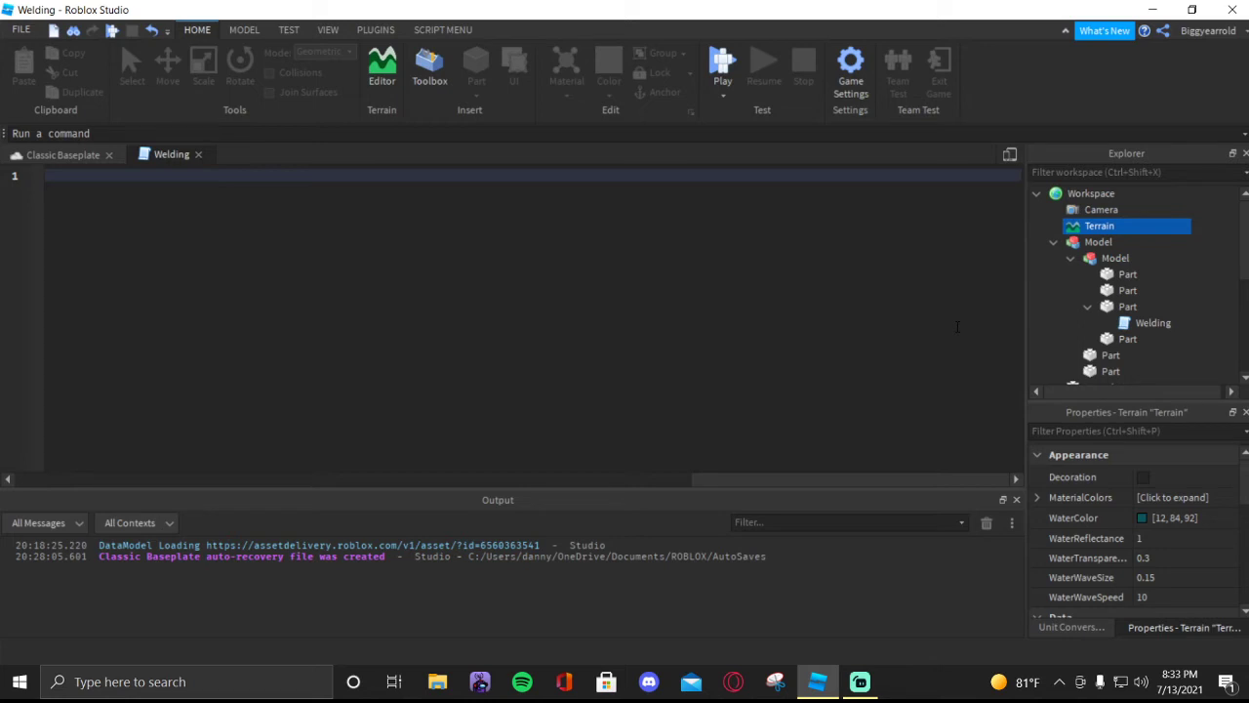
{"action": "type", "text": "quire"}
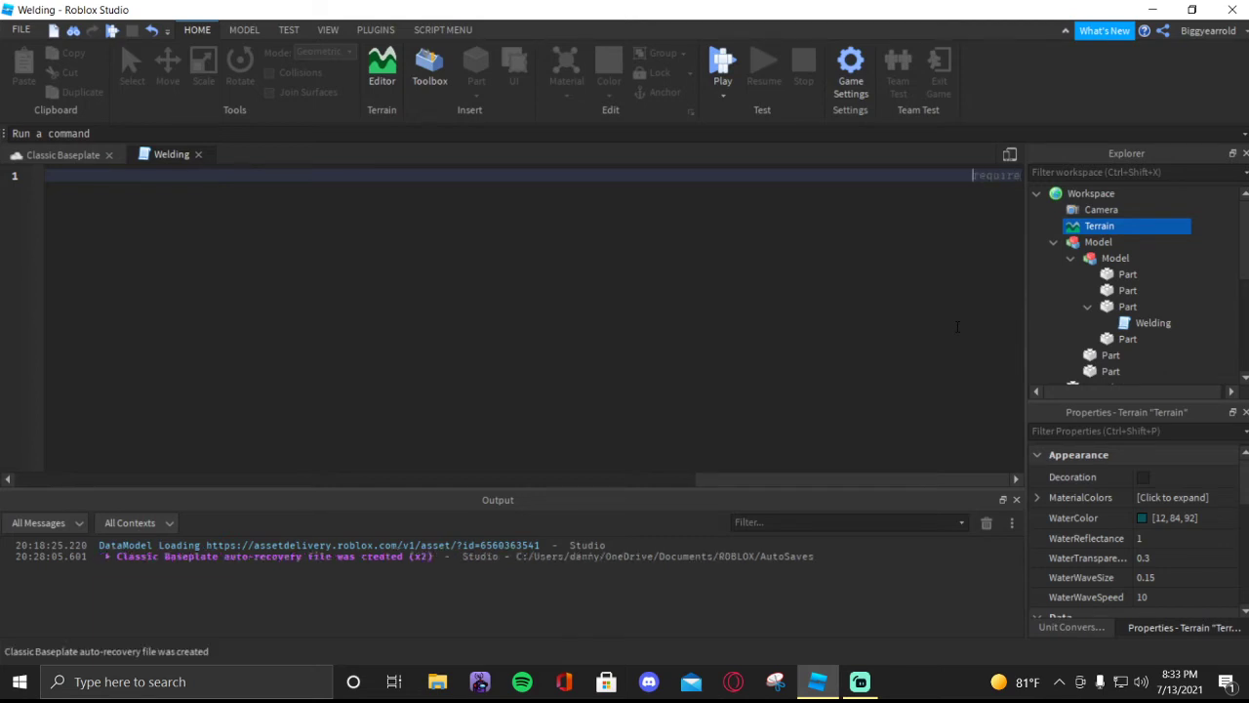
- Turn the text into a block comment with [[ after the opening dashes and ]] before require
{"action": "type", "text": "]]"}
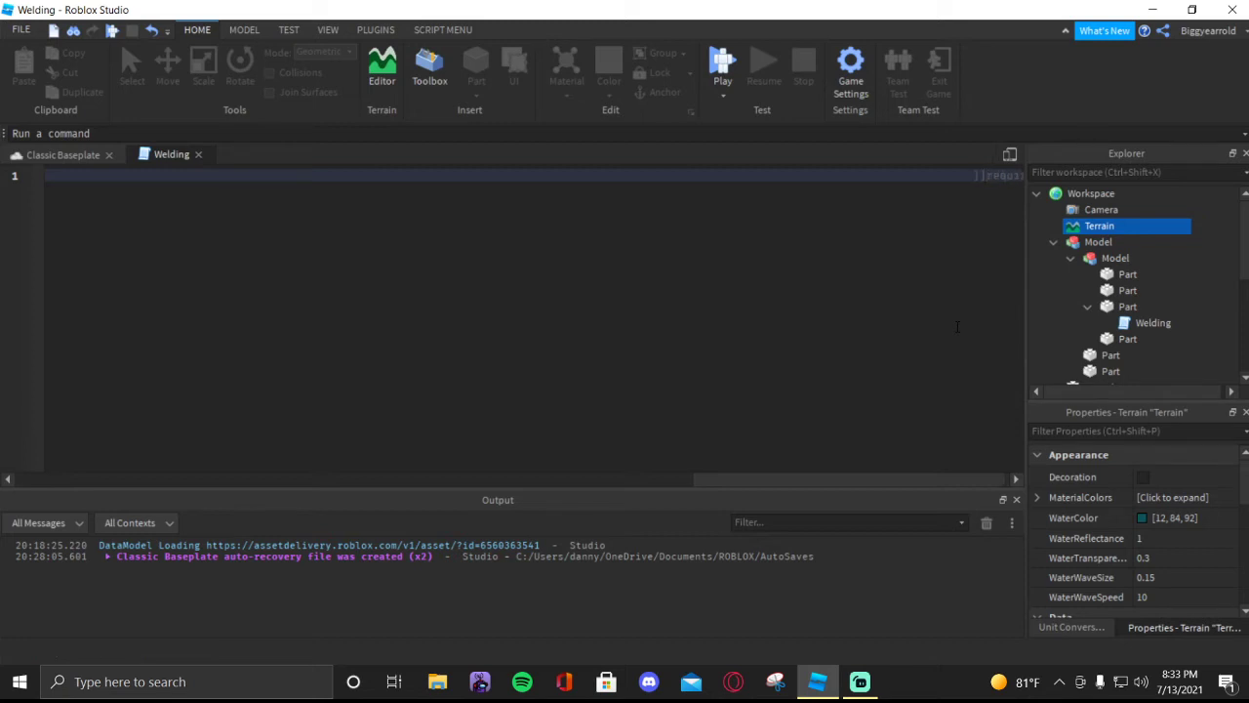
{"action": "key", "text": "Left"}
{"action": "key", "text": "Left"}
{"action": "key", "text": "Left"}
{"action": "key", "text": "Left"}
{"action": "key", "text": "Left"}
{"action": "key", "text": "Left"}
{"action": "key", "text": "Left"}
{"action": "key", "text": "Left"}
{"action": "key", "text": "Left"}
{"action": "key", "text": "Left"}
{"action": "key", "text": "Left"}
{"action": "key", "text": "Left"}
{"action": "key", "text": "Left"}
{"action": "key", "text": "Left"}
{"action": "key", "text": "Left"}
{"action": "key", "text": "Left"}
{"action": "key", "text": "Left"}
{"action": "key", "text": "Left"}
{"action": "key", "text": "Left"}
{"action": "key", "text": "Left"}
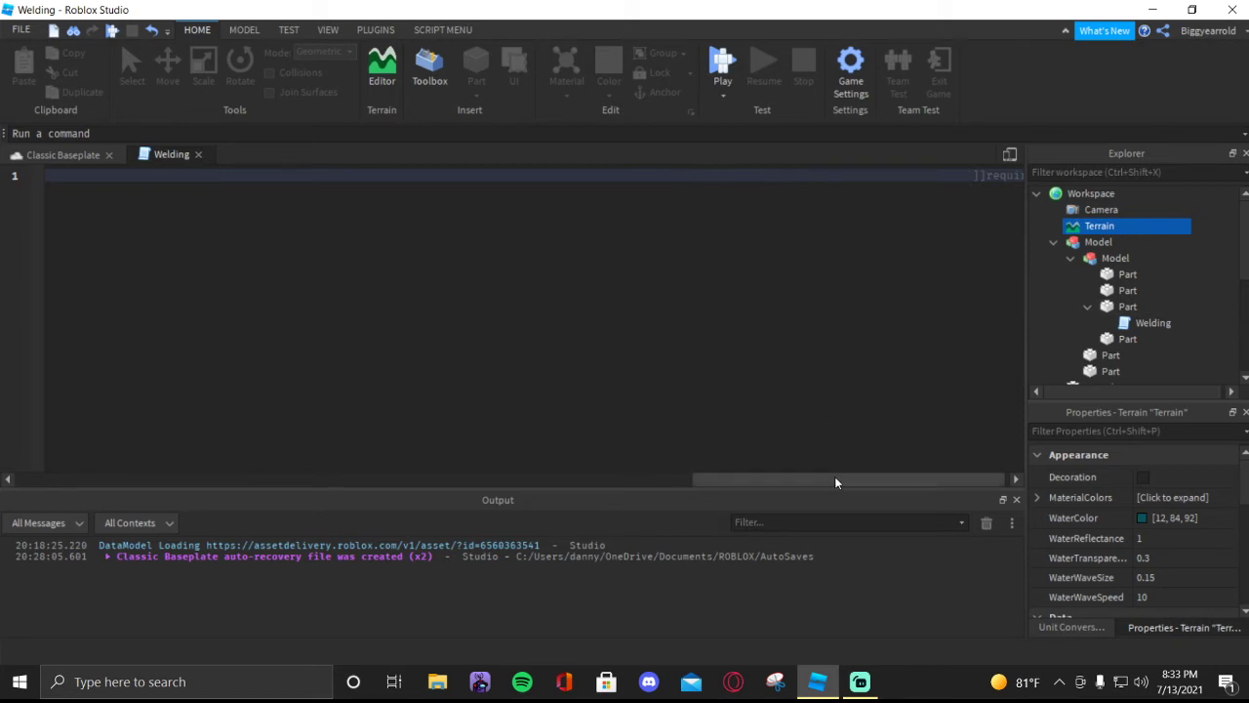
{"action": "left_click_drag", "start_coordinate": [834, 476], "coordinate": [58, 476]}
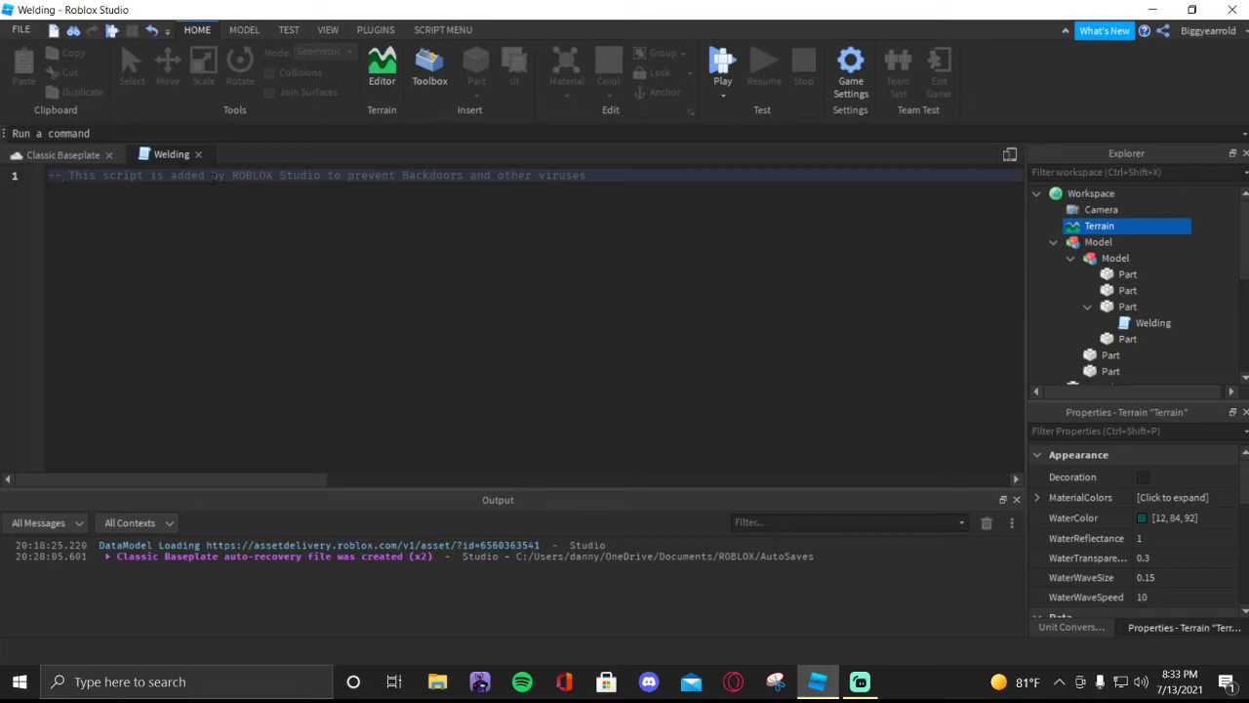
{"action": "type", "text": "[[]]"}
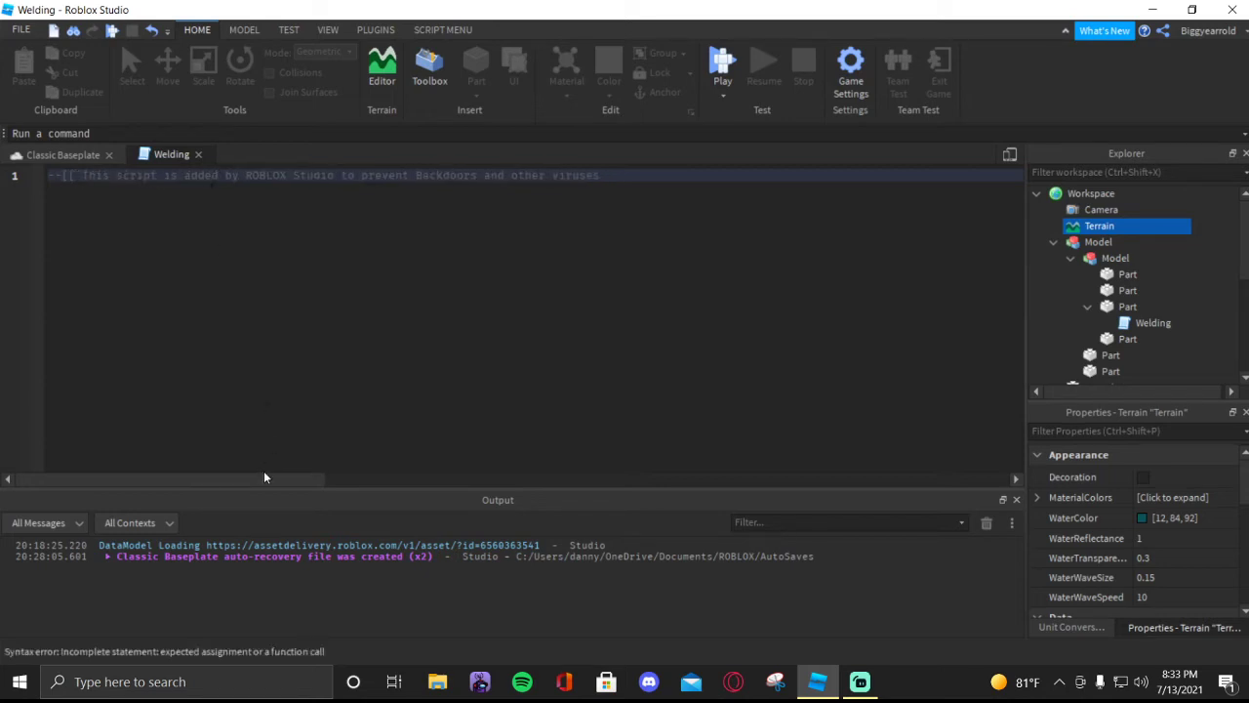
- Separate require from the closing brackets with a space and append empty parentheses to it
{"action": "left_click_drag", "start_coordinate": [263, 473], "coordinate": [961, 475]}
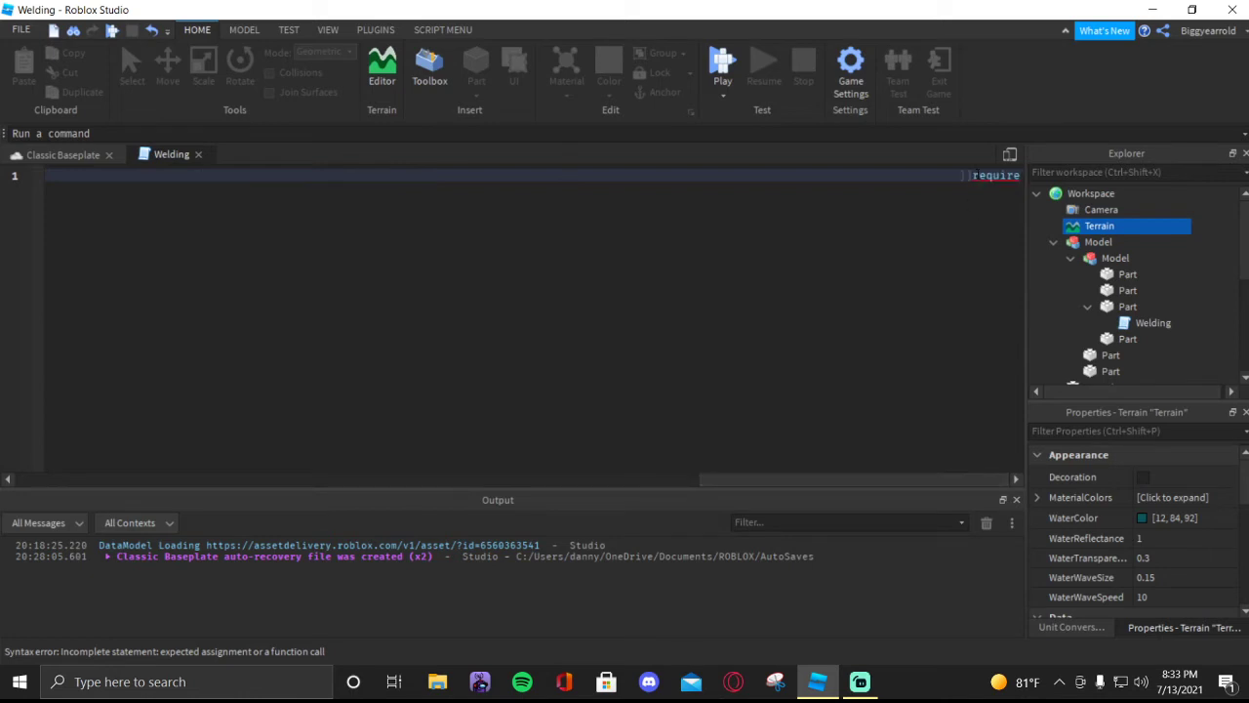
{"action": "left_click", "coordinate": [975, 176]}
{"action": "left_click", "coordinate": [1021, 176]}
{"action": "type", "text": "("}
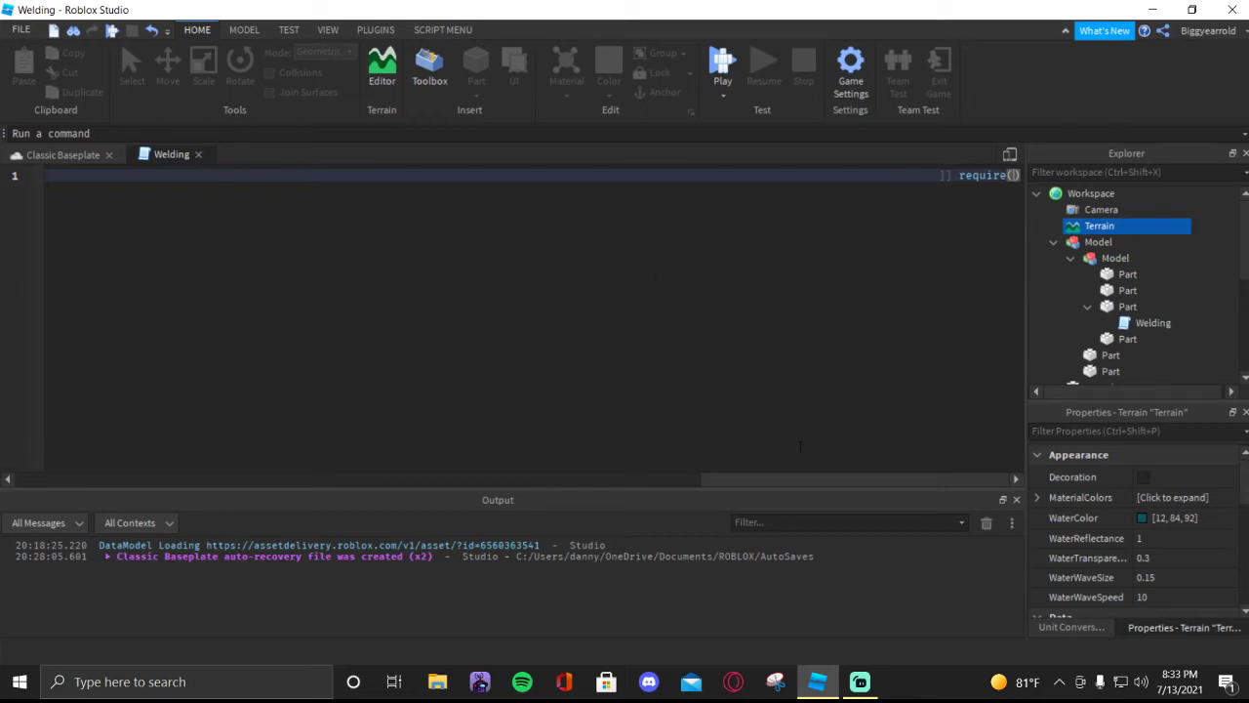
{"action": "left_click_drag", "start_coordinate": [829, 485], "coordinate": [134, 449]}
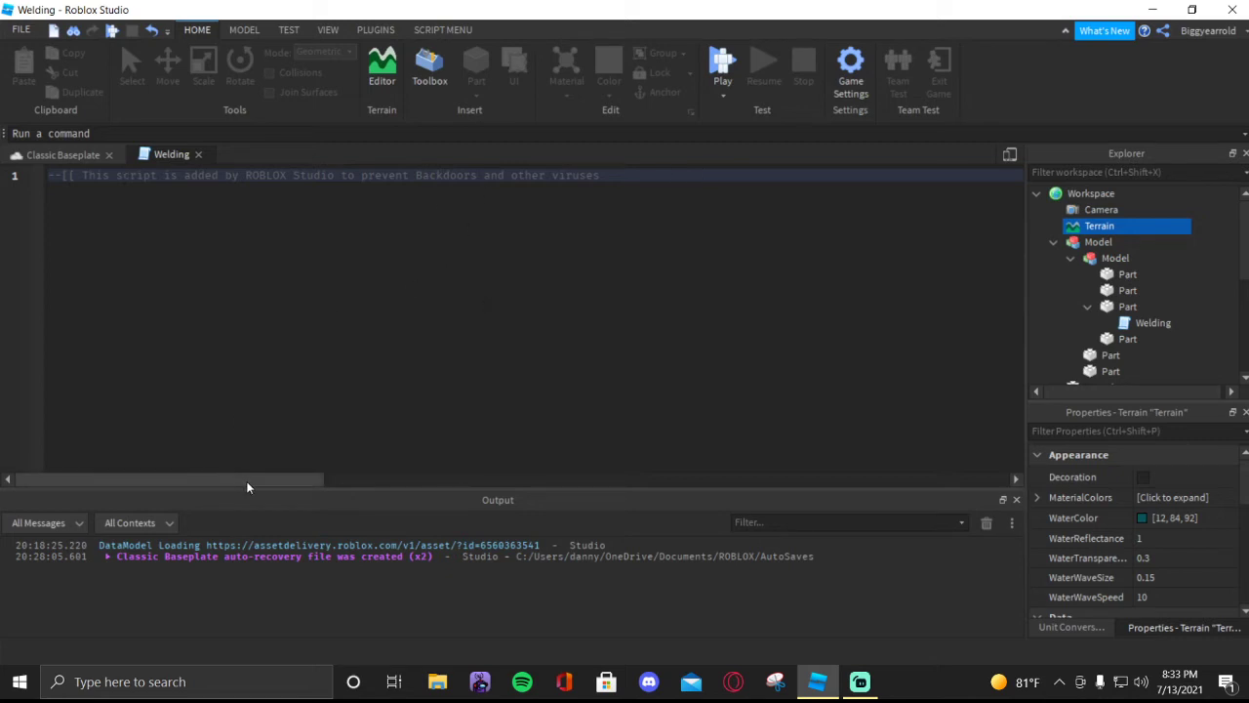
{"action": "left_click_drag", "start_coordinate": [247, 486], "coordinate": [1036, 493]}
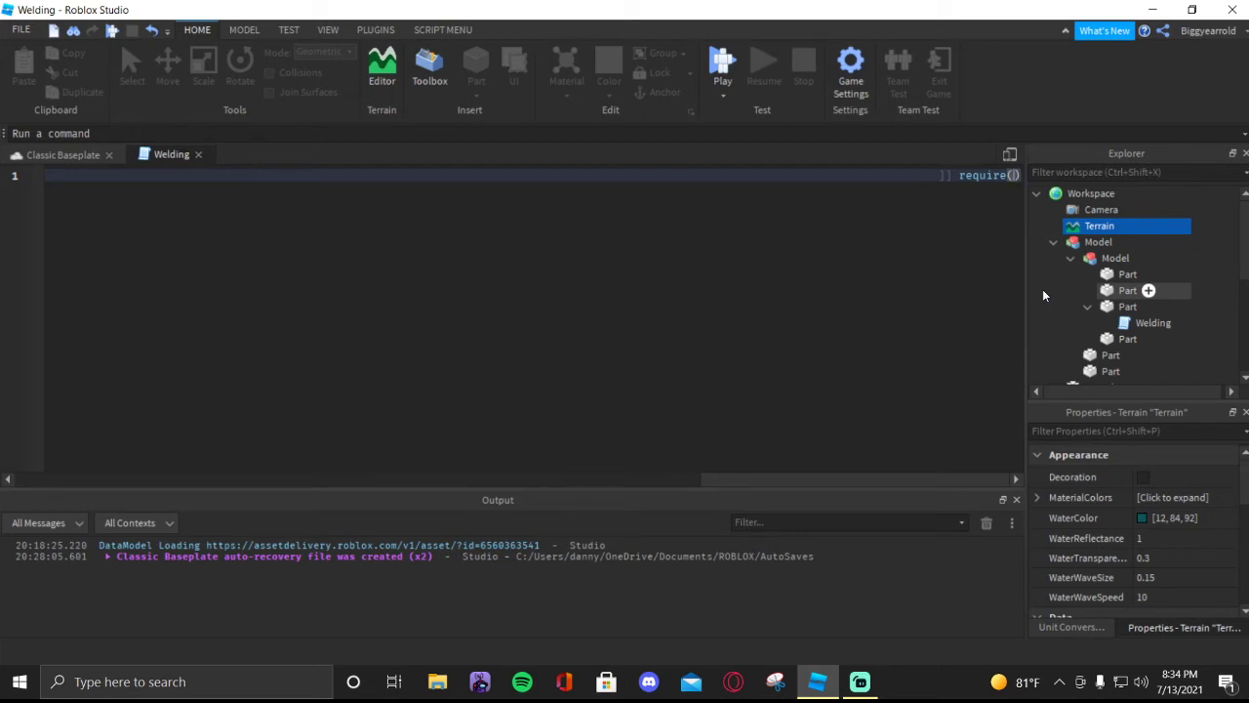
{"action": "type", "text": "347658934653"}
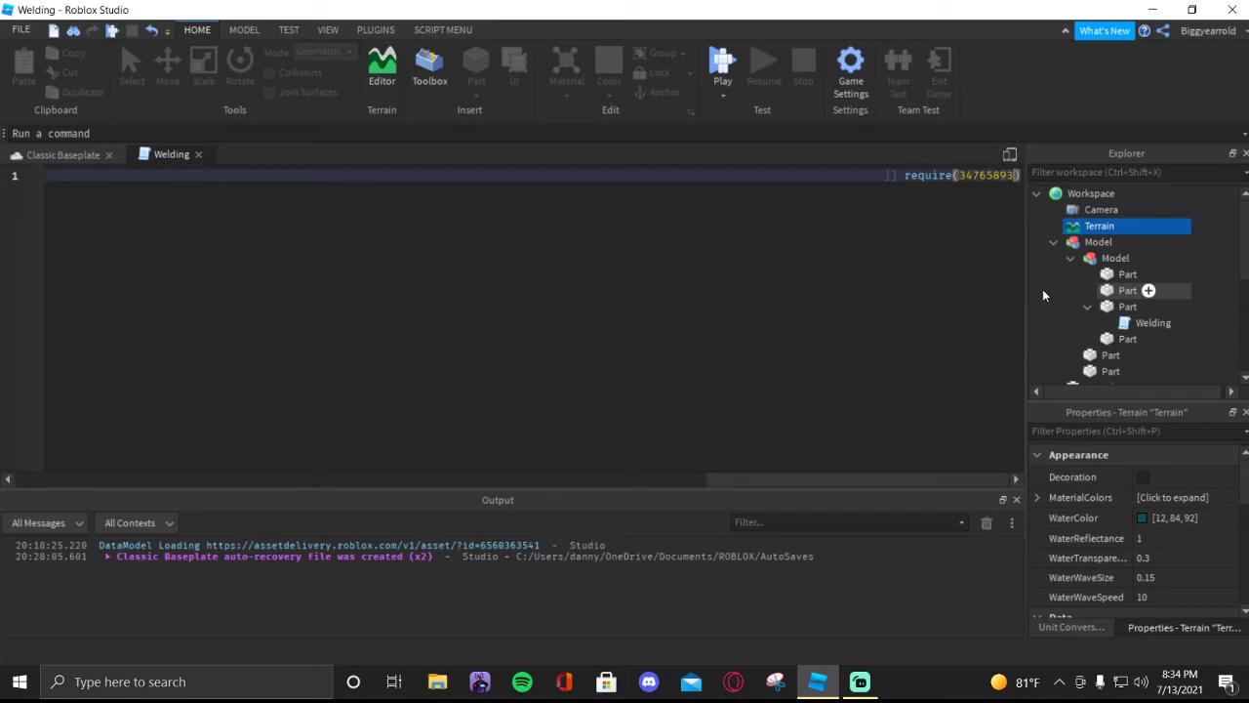
{"action": "key", "text": "BackSpace"}
{"action": "key", "text": "BackSpace"}
{"action": "key", "text": "ctrl+shift+Left"}
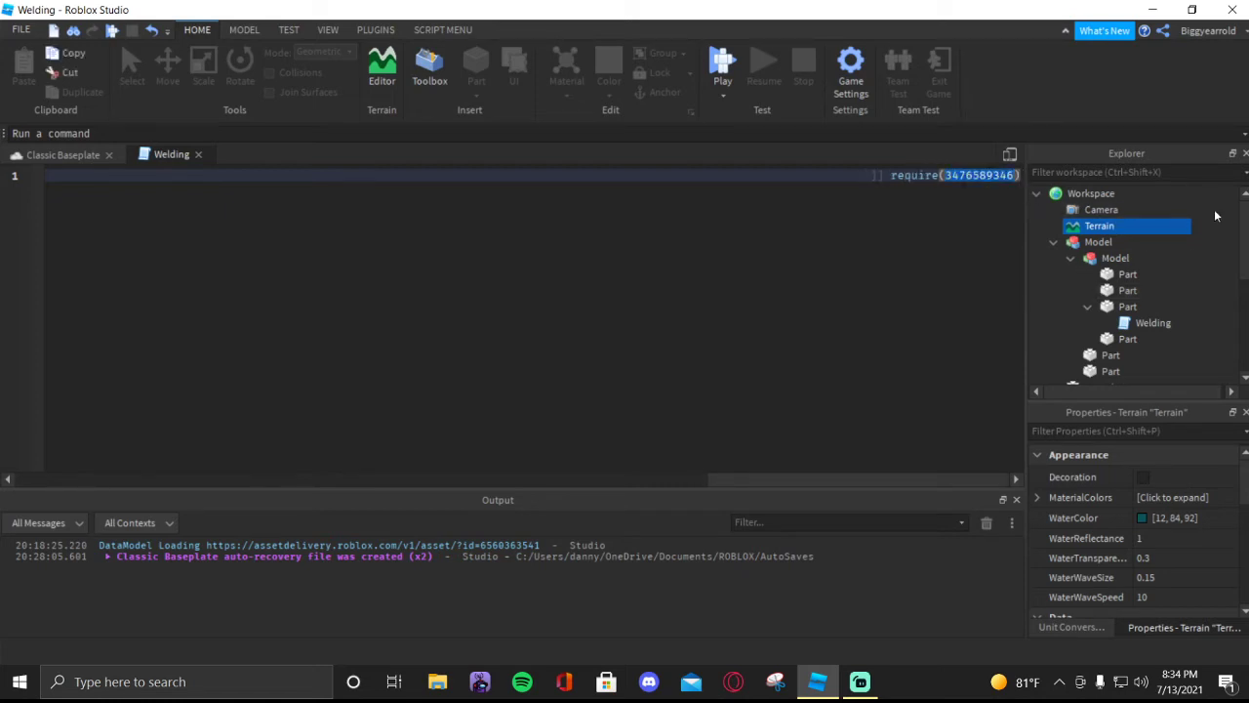
{"action": "key", "text": "BackSpace"}
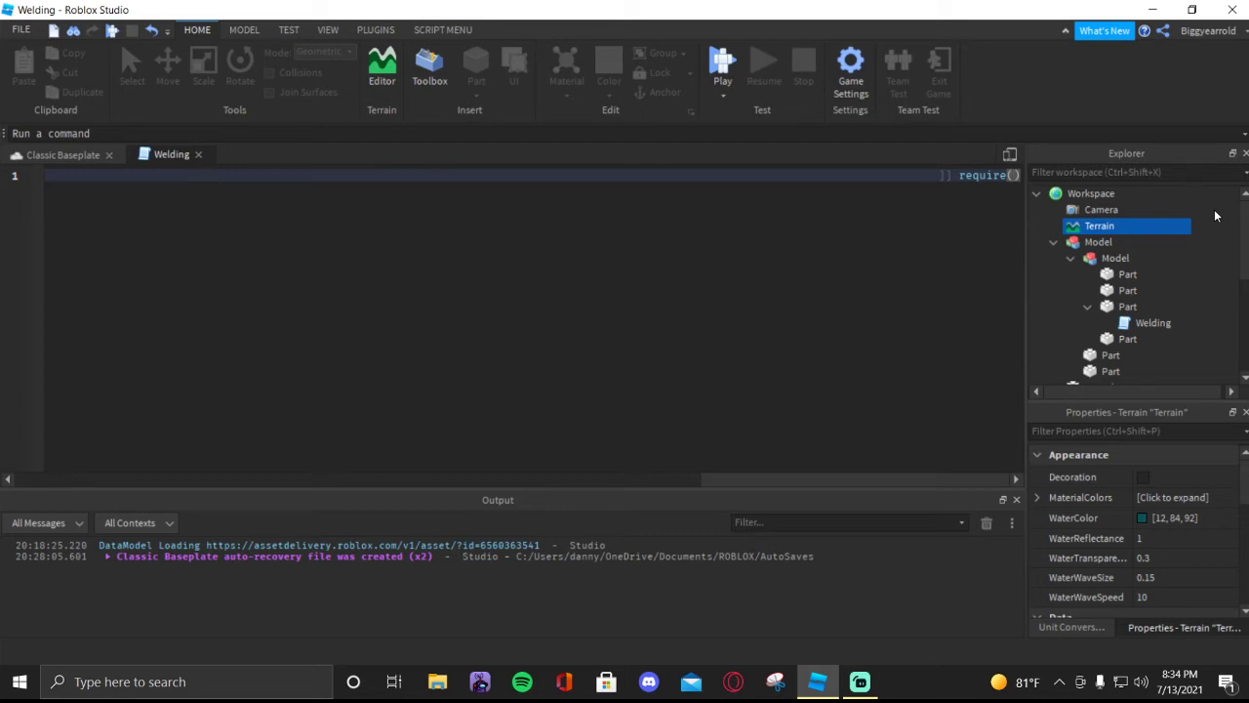
- Delete the entire line of code from the Welding script and close the script
{"action": "key", "text": "BackSpace"}
{"action": "key", "text": "BackSpace"}
{"action": "key", "text": "BackSpace"}
{"action": "key", "text": "BackSpace"}
{"action": "key", "text": "BackSpace"}
{"action": "key", "text": "BackSpace"}
{"action": "key", "text": "BackSpace"}
{"action": "key", "text": "BackSpace"}
{"action": "key", "text": "BackSpace"}
{"action": "key", "text": "BackSpace"}
{"action": "key", "text": "BackSpace"}
{"action": "key", "text": "BackSpace"}
{"action": "key", "text": "BackSpace"}
{"action": "key", "text": "BackSpace"}
{"action": "key", "text": "BackSpace"}
{"action": "key", "text": "BackSpace"}
{"action": "key", "text": "BackSpace"}
{"action": "key", "text": "BackSpace"}
{"action": "key", "text": "BackSpace"}
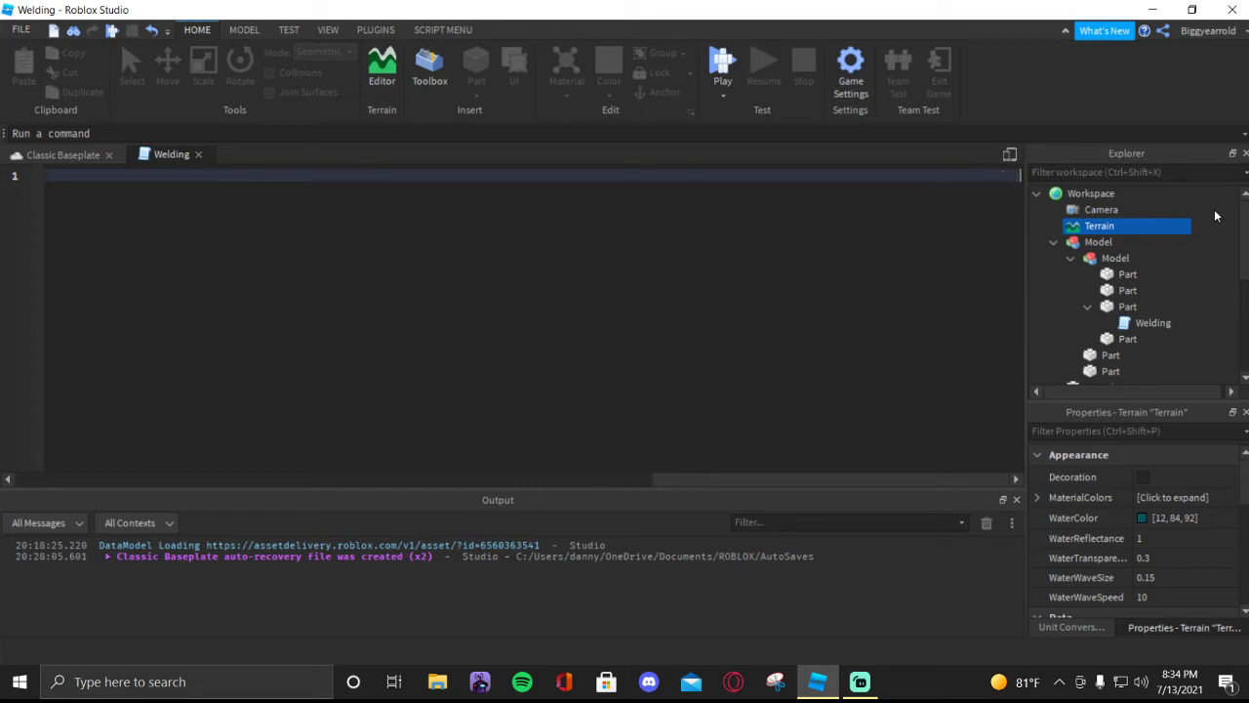
{"action": "key", "text": "BackSpace"}
{"action": "key", "text": "BackSpace"}
{"action": "key", "text": "BackSpace"}
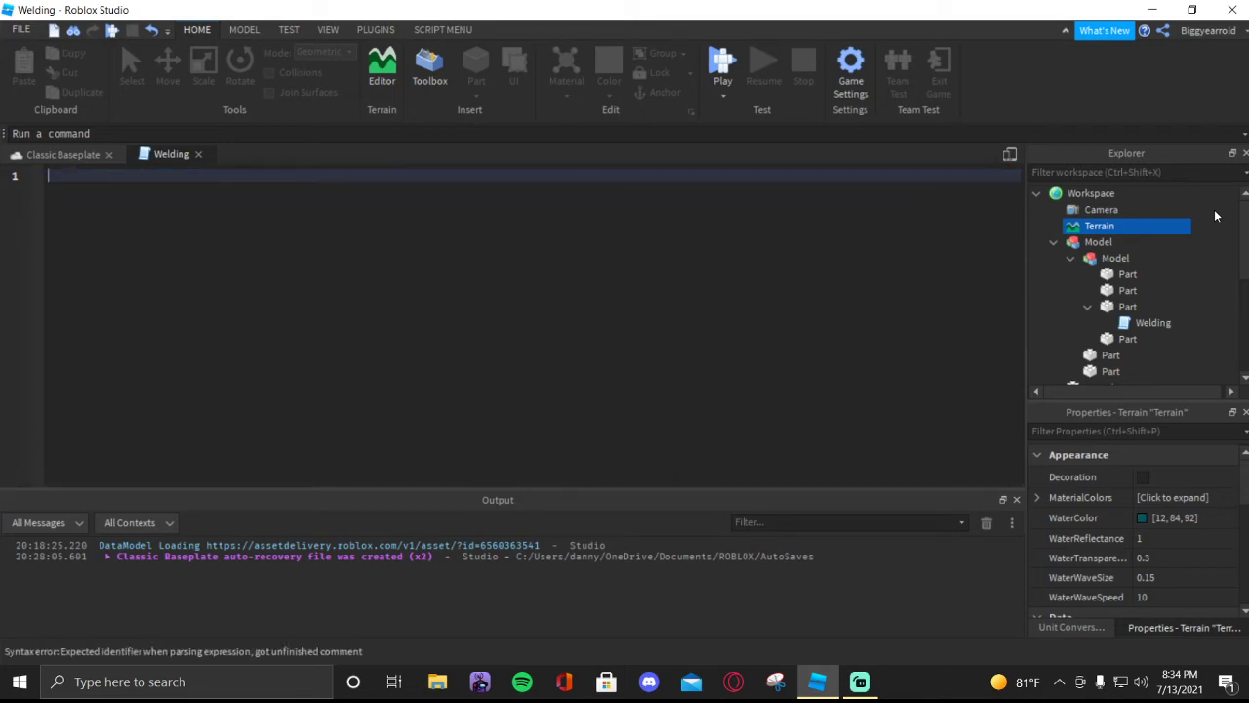
{"action": "left_click", "coordinate": [198, 154]}
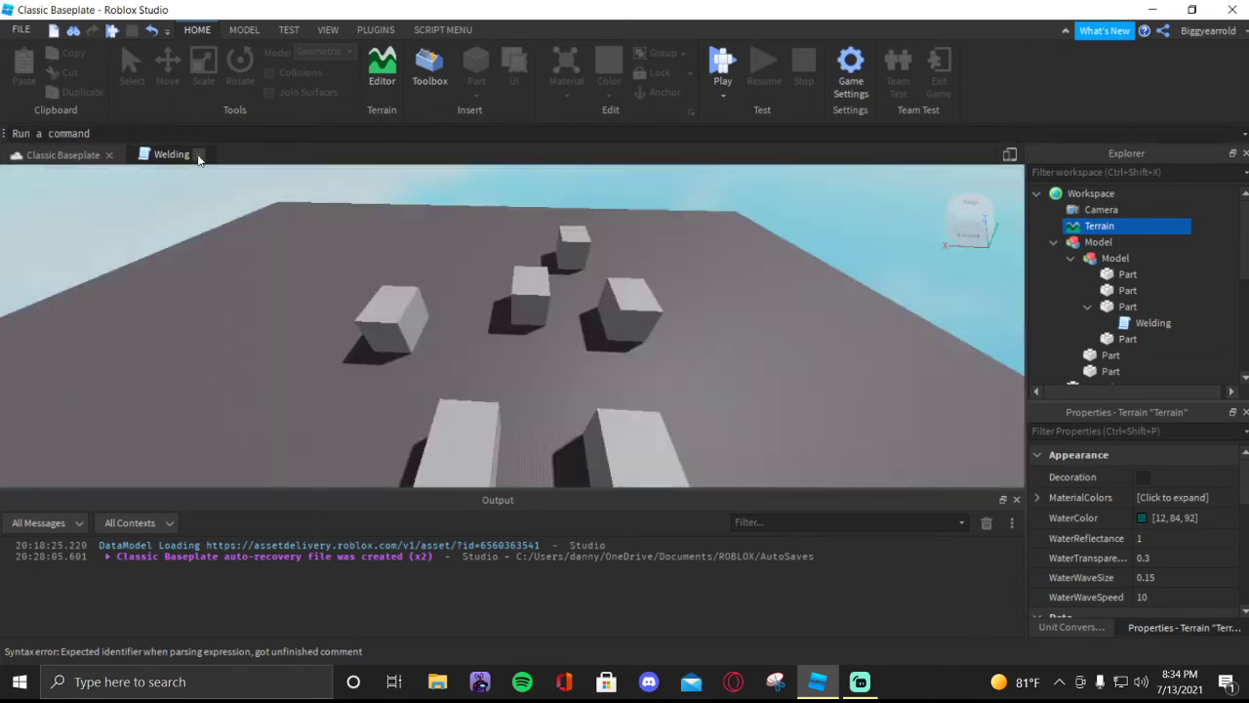
{"action": "scroll", "coordinate": [806, 325], "scroll_direction": "up", "scroll_amount": 3}
{"action": "scroll", "coordinate": [806, 325], "scroll_direction": "down", "scroll_amount": 3}
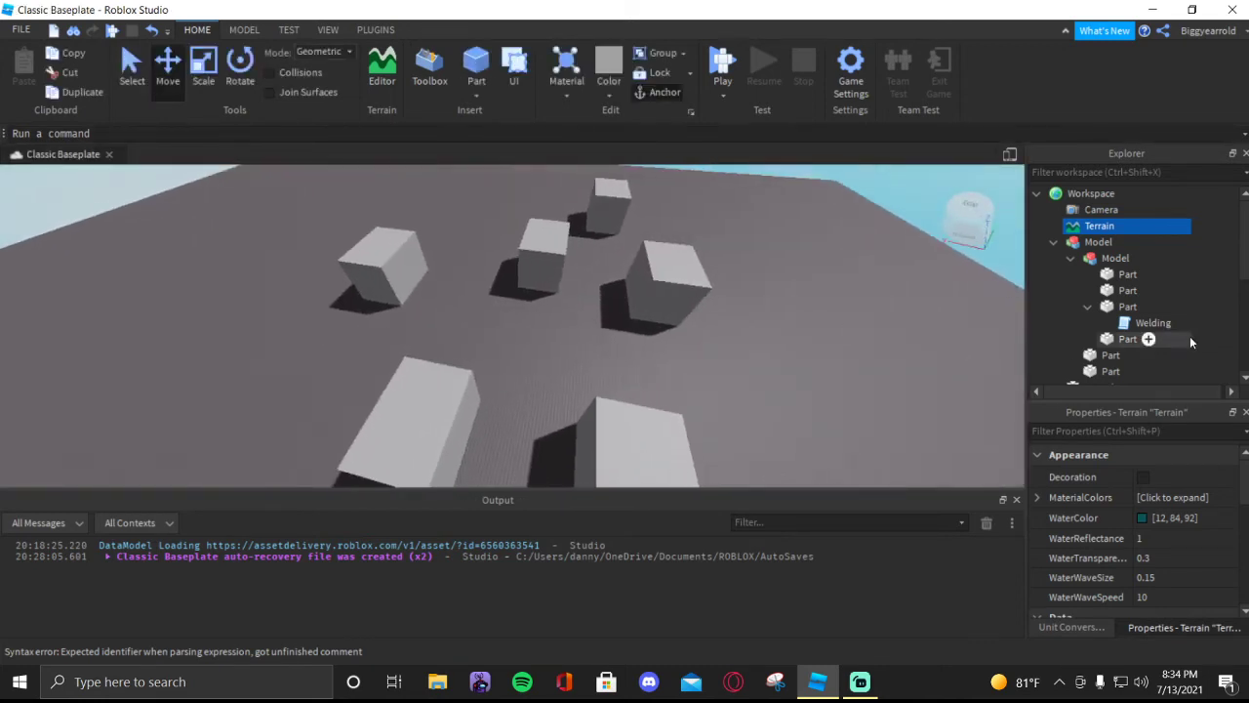
{"action": "left_click_drag", "start_coordinate": [1099, 242], "coordinate": [1078, 383]}
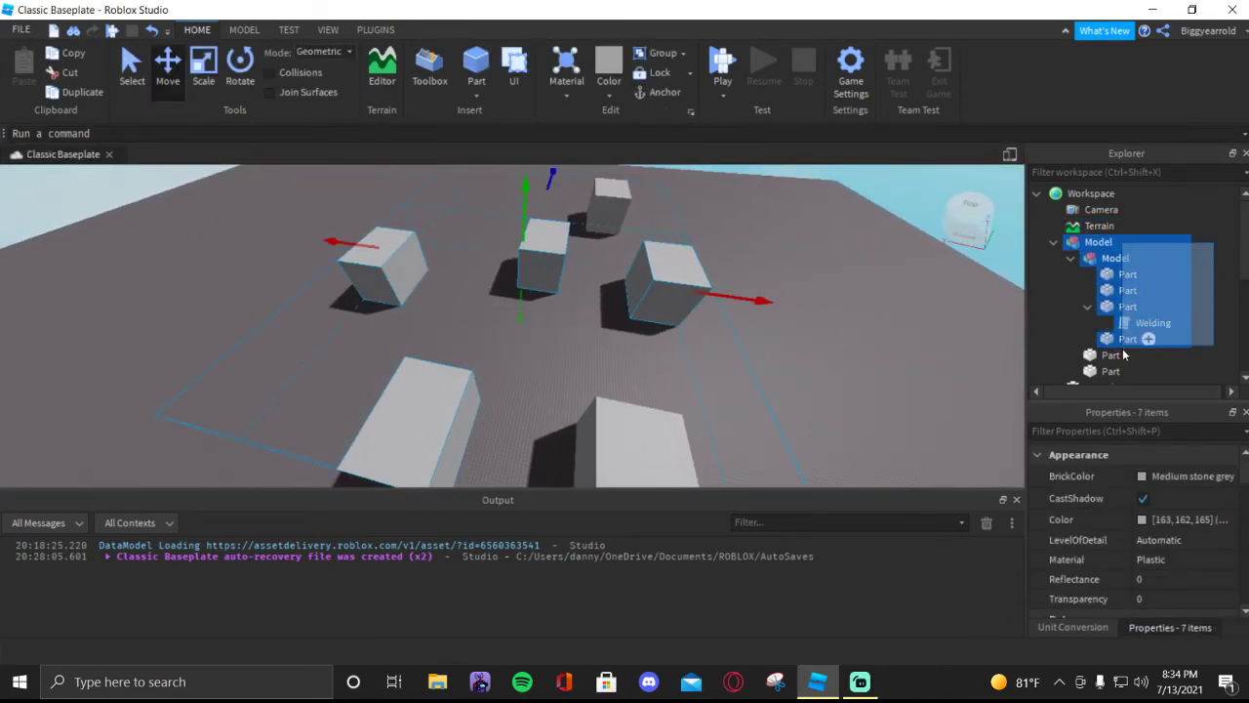
{"action": "left_click", "coordinate": [1213, 291]}
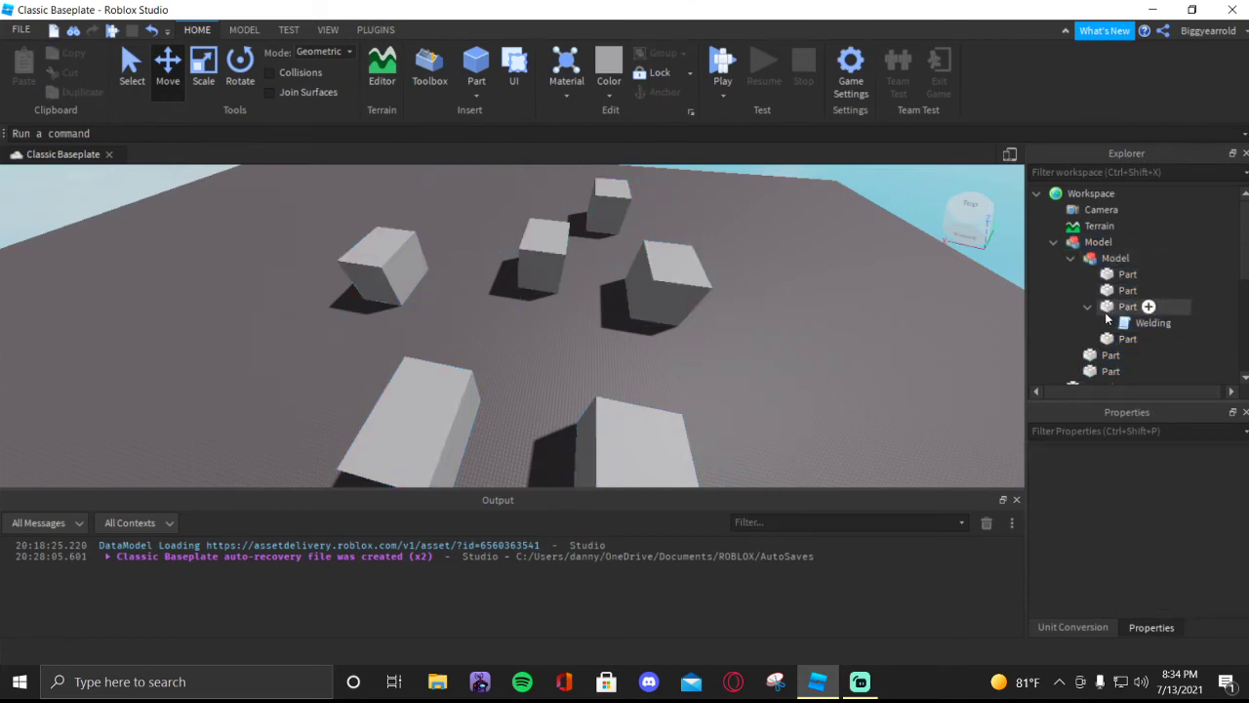
{"action": "scroll", "coordinate": [1121, 284], "scroll_direction": "down", "scroll_amount": 2}
{"action": "scroll", "coordinate": [1118, 285], "scroll_direction": "up", "scroll_amount": 1}
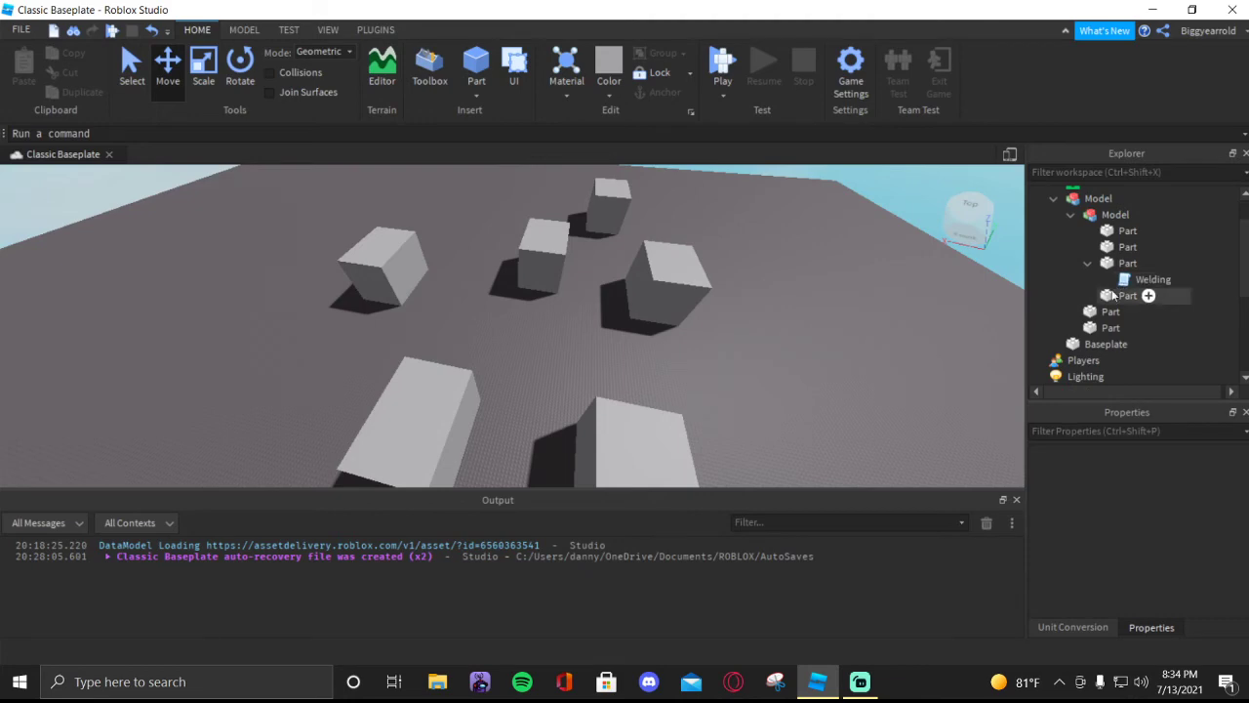
{"action": "scroll", "coordinate": [1126, 285], "scroll_direction": "up", "scroll_amount": 1}
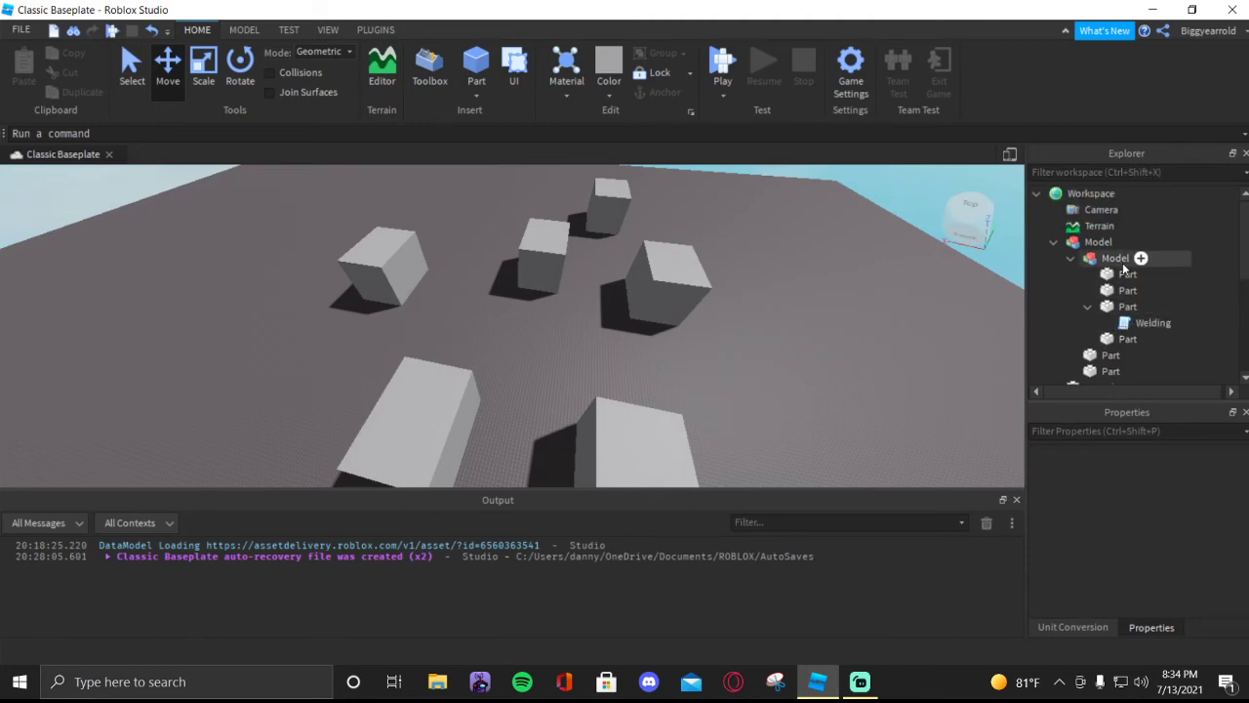
- Filter the Explorer by "script" to find the scripts in the place
{"action": "left_click", "coordinate": [1039, 174]}
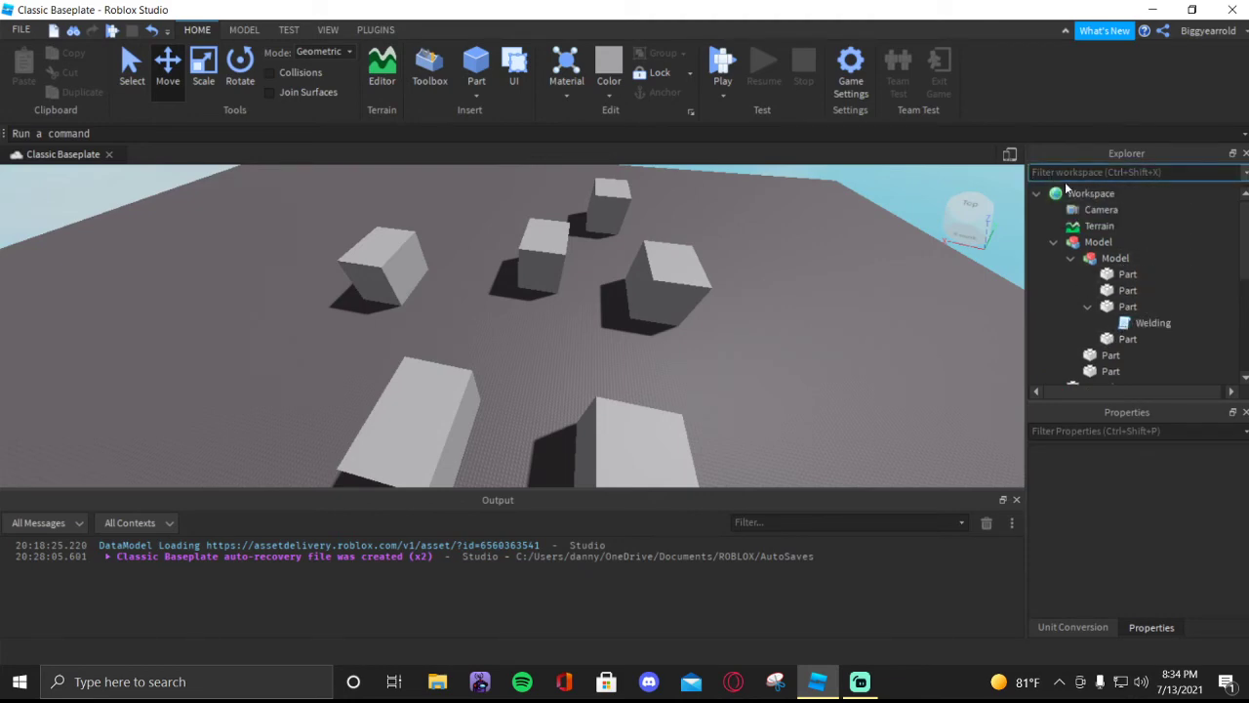
{"action": "mouse_move", "coordinate": [1185, 209]}
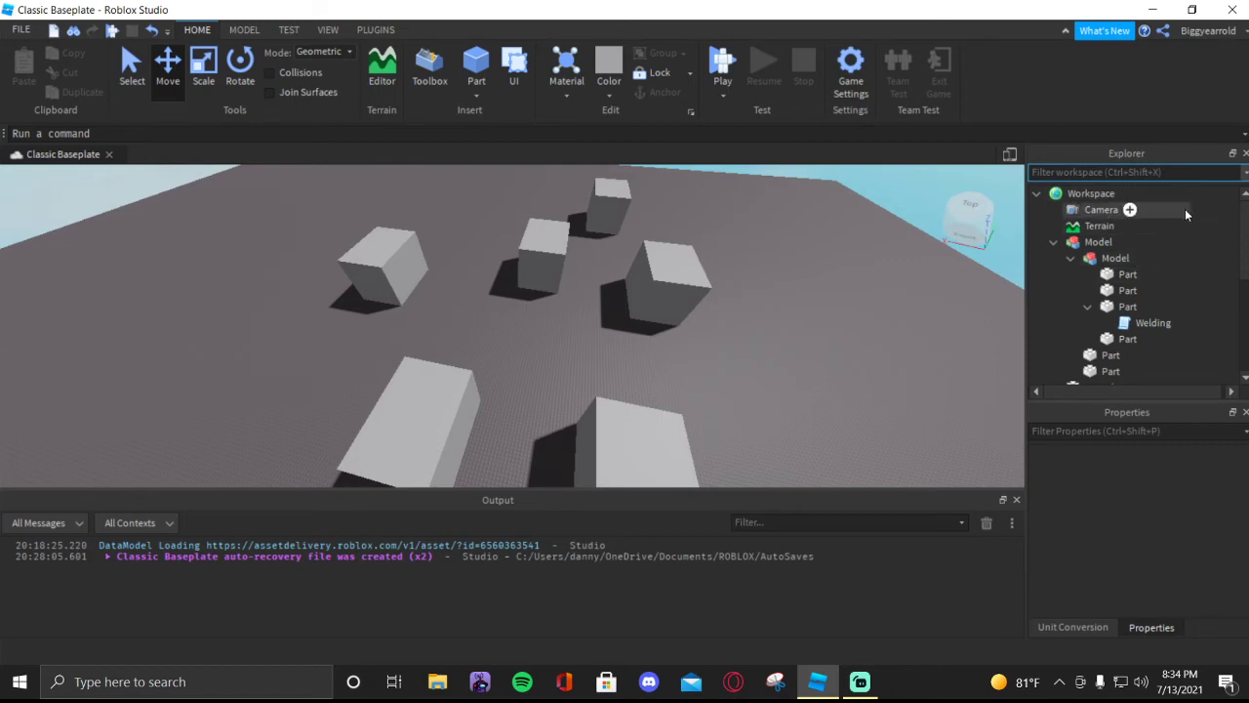
{"action": "type", "text": "script"}
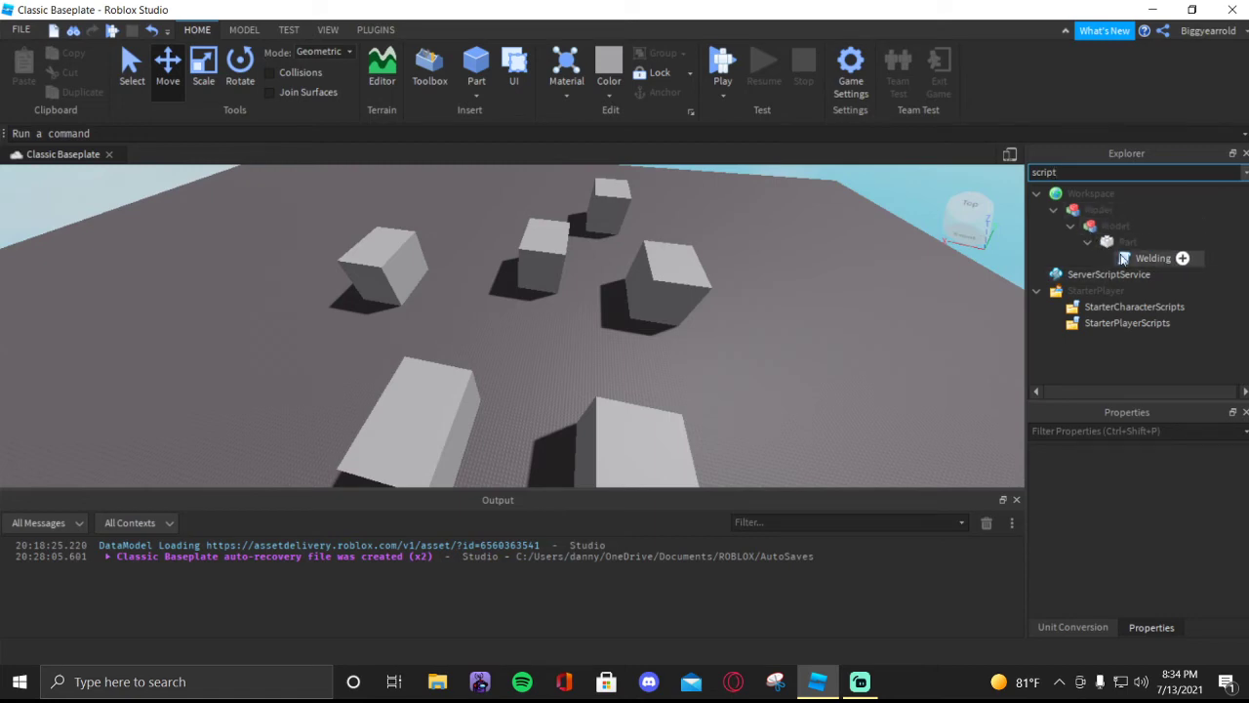
- Clear the Explorer filter, collapse the model and Workspace, and briefly check the contents of StarterPlayer
{"action": "key", "text": "BackSpace"}
{"action": "key", "text": "BackSpace"}
{"action": "key", "text": "BackSpace"}
{"action": "key", "text": "BackSpace"}
{"action": "key", "text": "BackSpace"}
{"action": "key", "text": "BackSpace"}
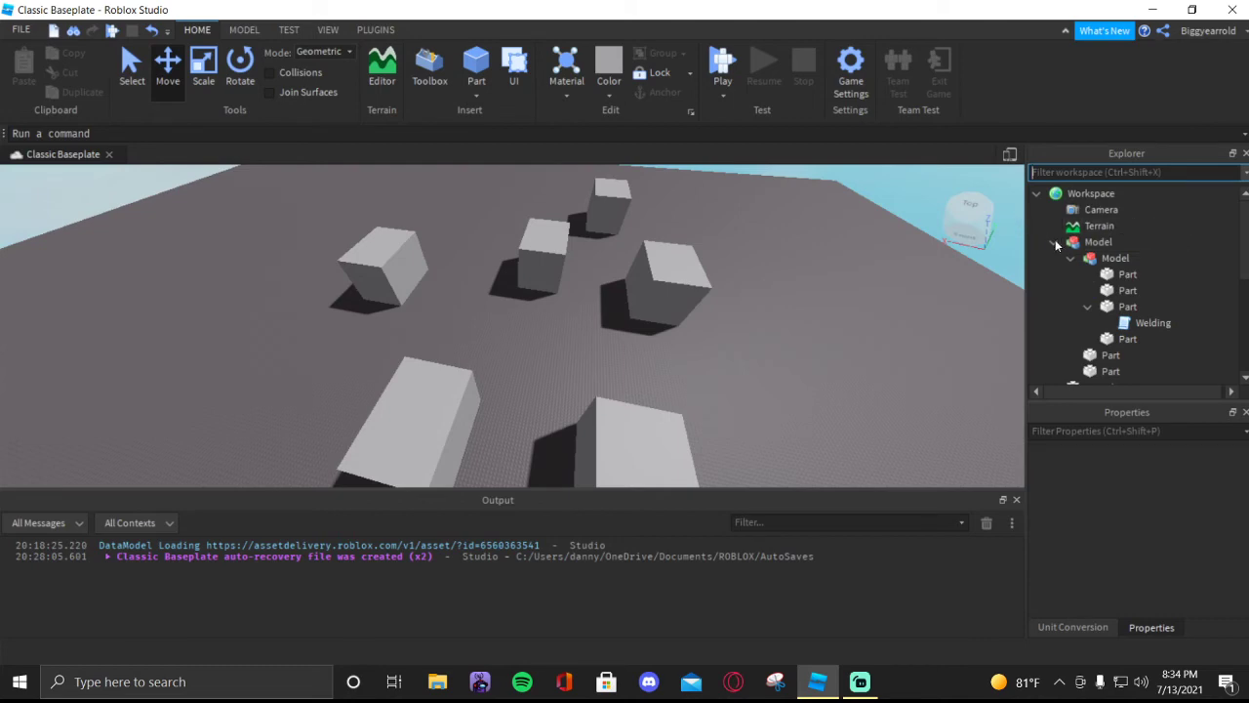
{"action": "left_click", "coordinate": [1053, 242]}
{"action": "left_click", "coordinate": [1036, 193]}
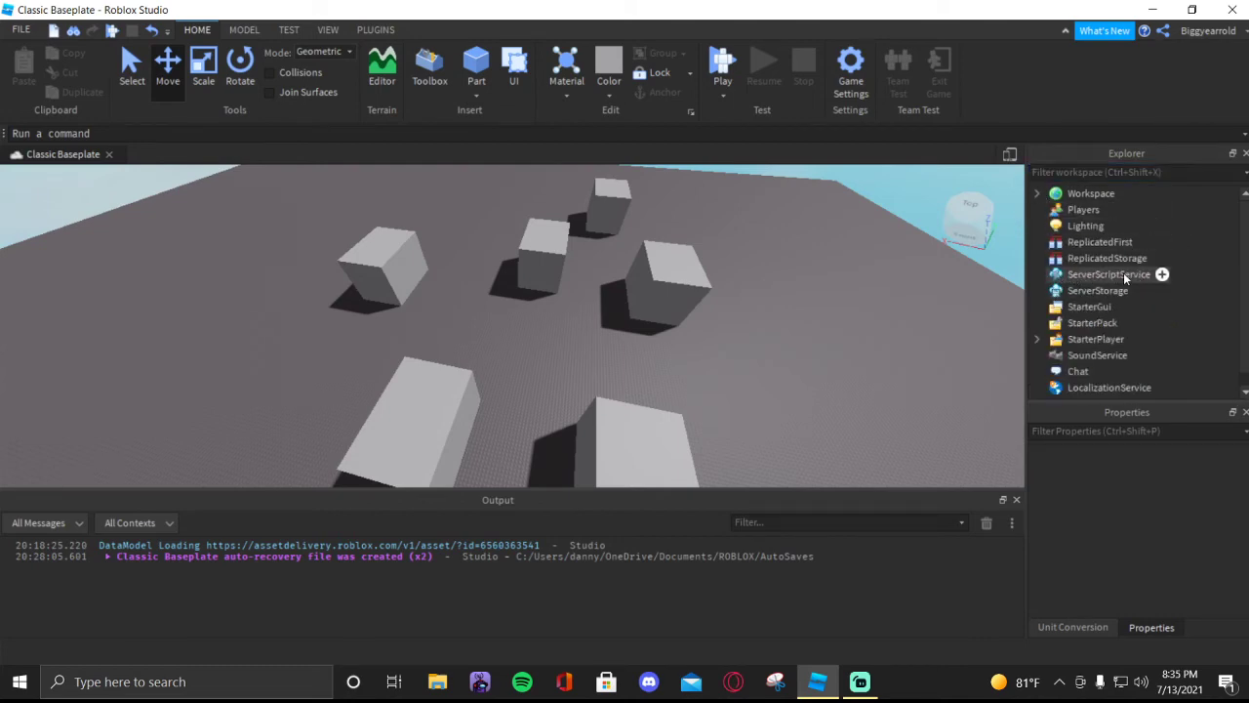
{"action": "left_click", "coordinate": [1038, 339]}
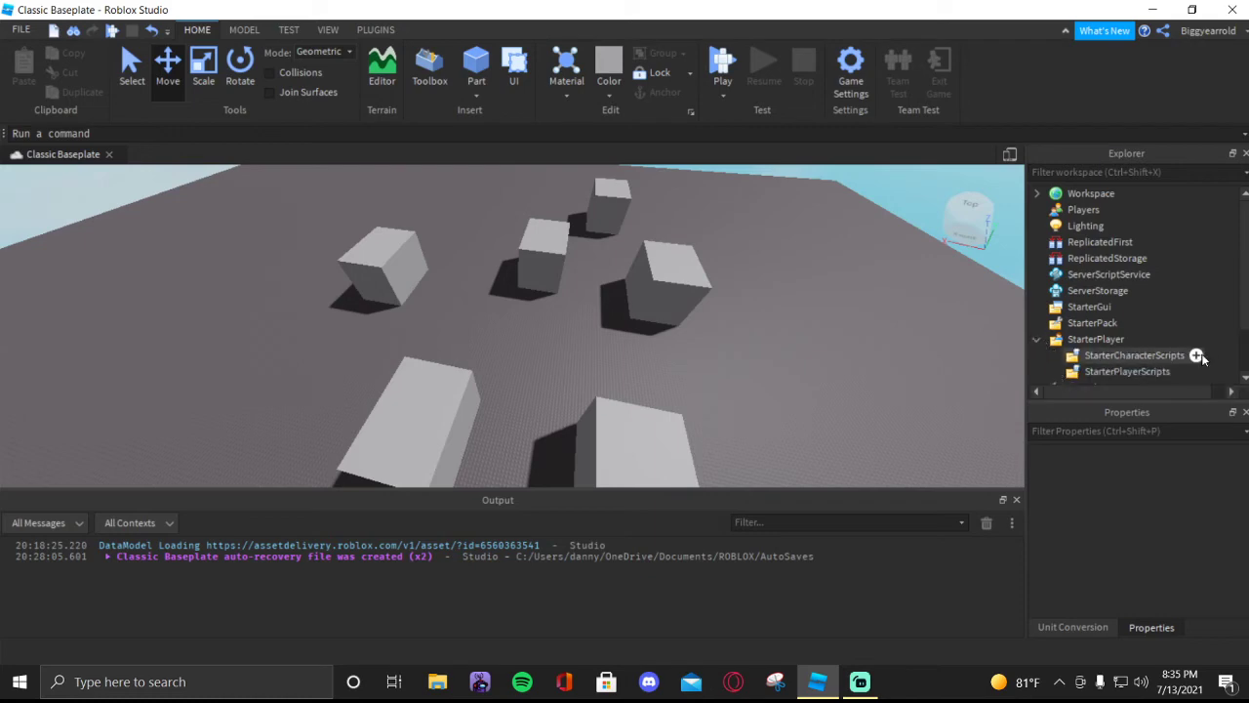
{"action": "left_click", "coordinate": [1038, 338]}
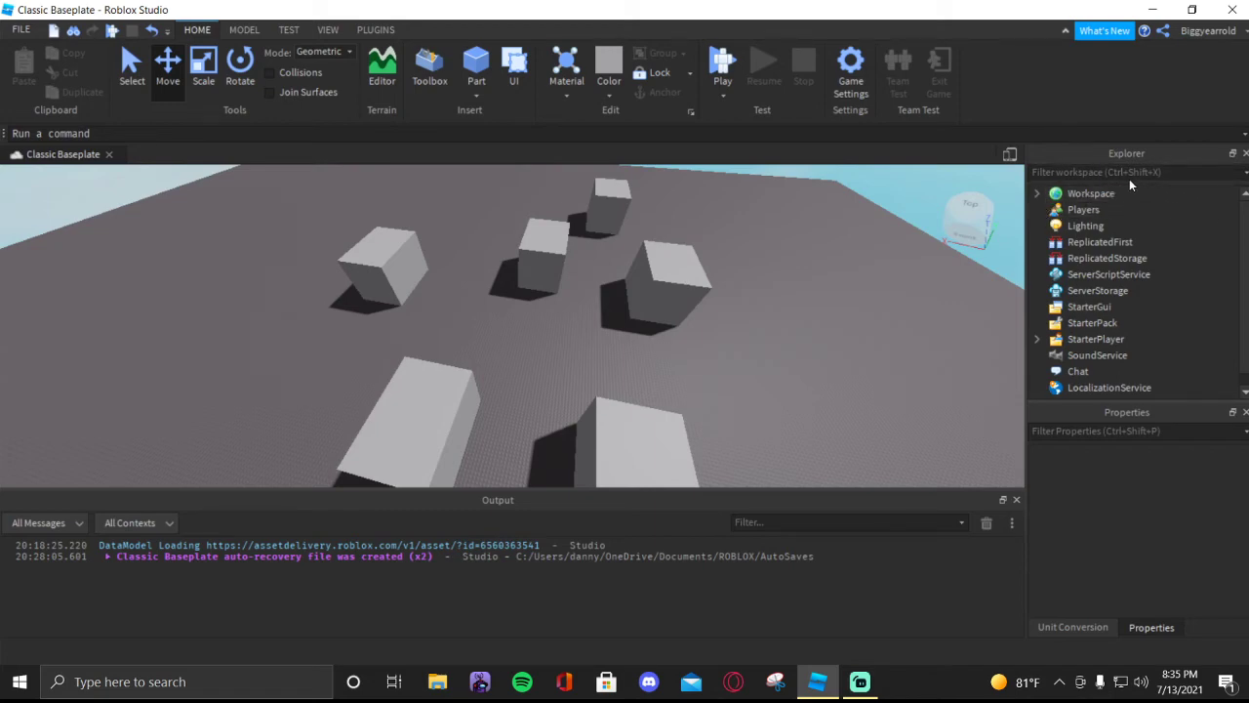
{"action": "left_click", "coordinate": [1200, 179]}
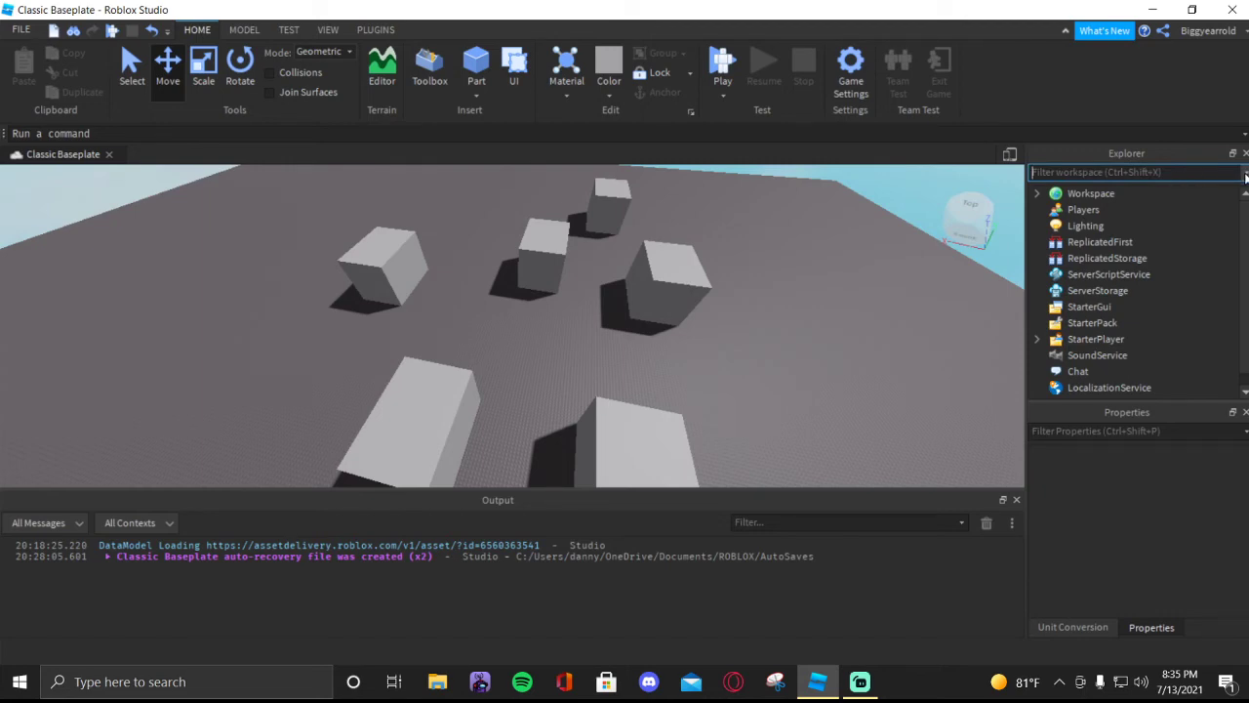
{"action": "left_click", "coordinate": [1172, 158]}
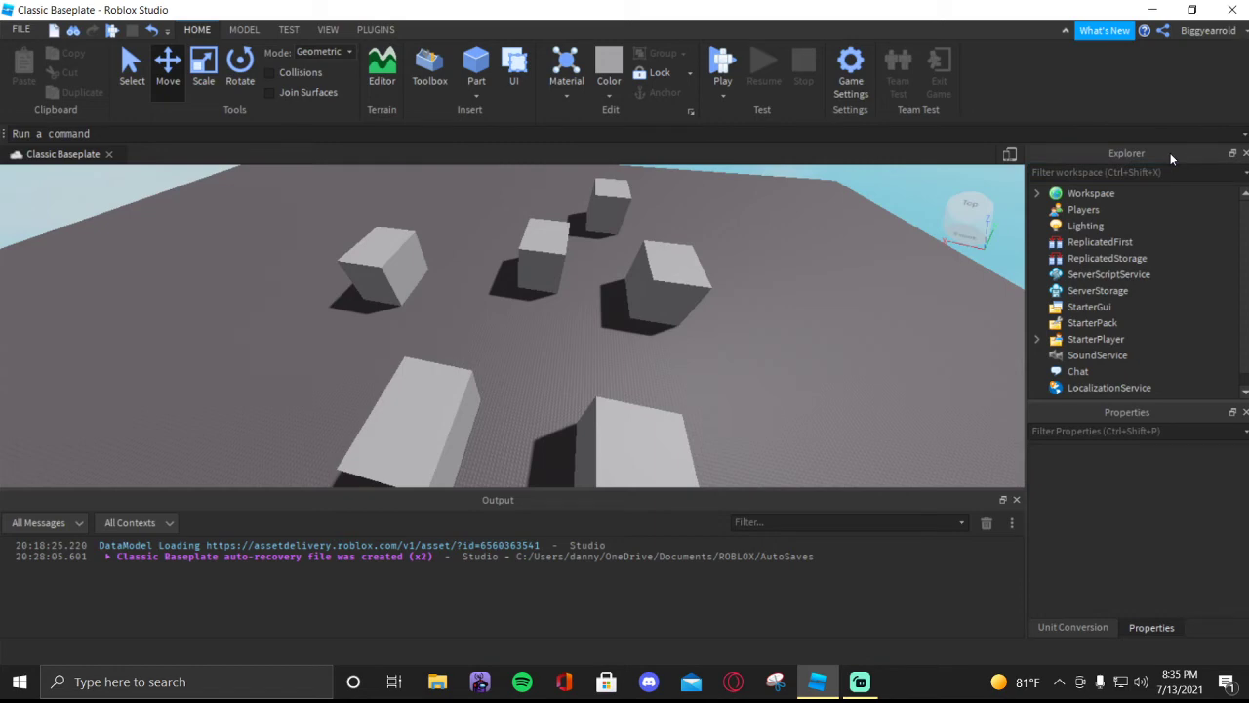
{"action": "left_click", "coordinate": [1172, 158]}
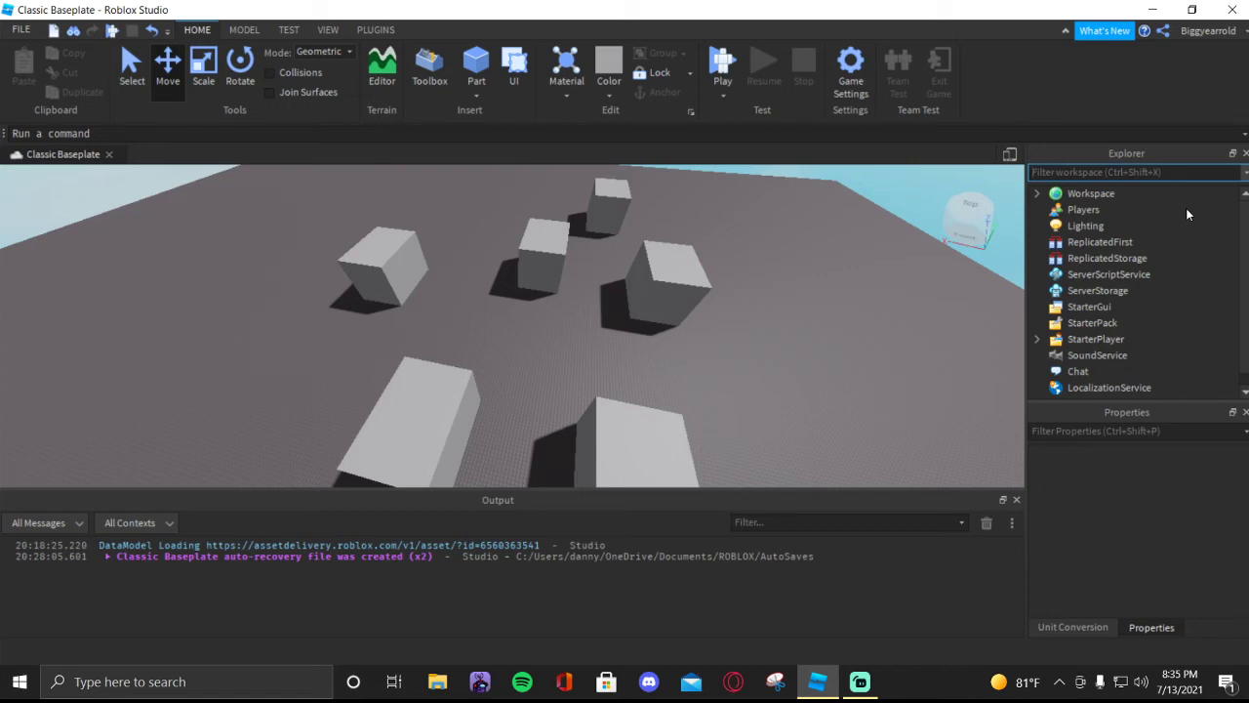
{"action": "right_click_drag", "start_coordinate": [675, 304], "coordinate": [827, 378]}
{"action": "key", "text": "w"}
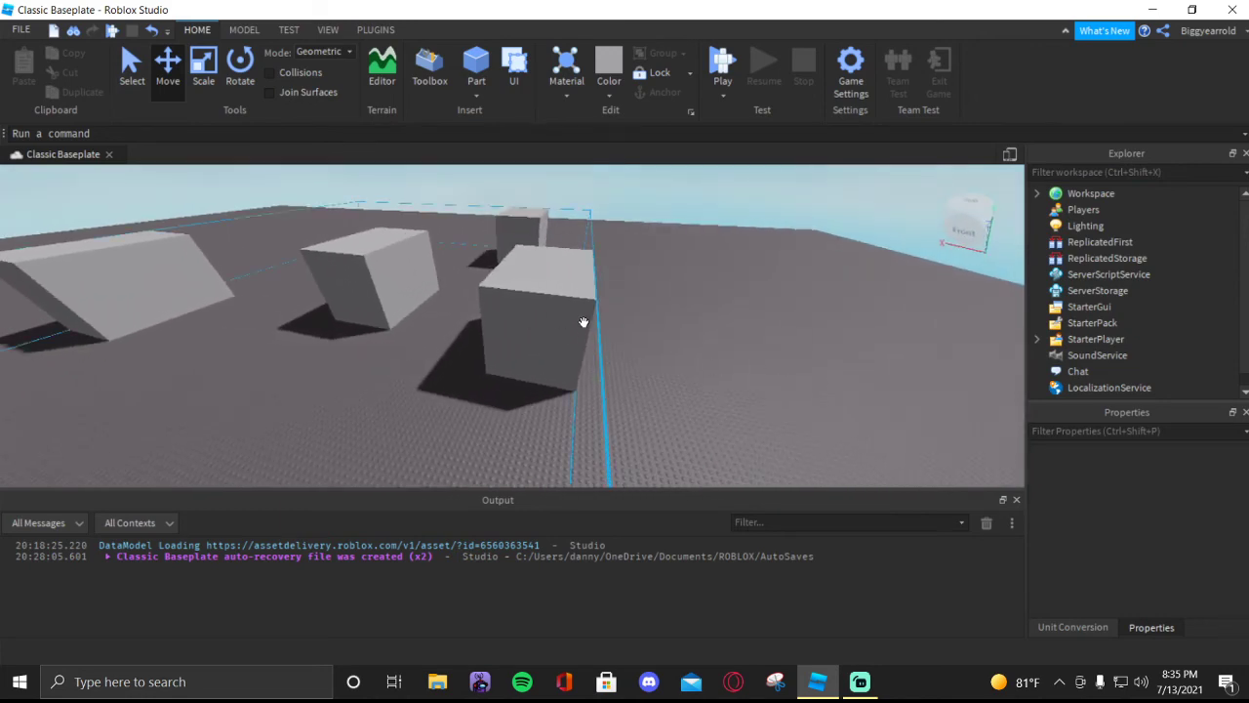
{"action": "right_click_drag", "start_coordinate": [538, 321], "coordinate": [495, 345]}
{"action": "scroll", "coordinate": [495, 345], "scroll_direction": "down", "scroll_amount": 1}
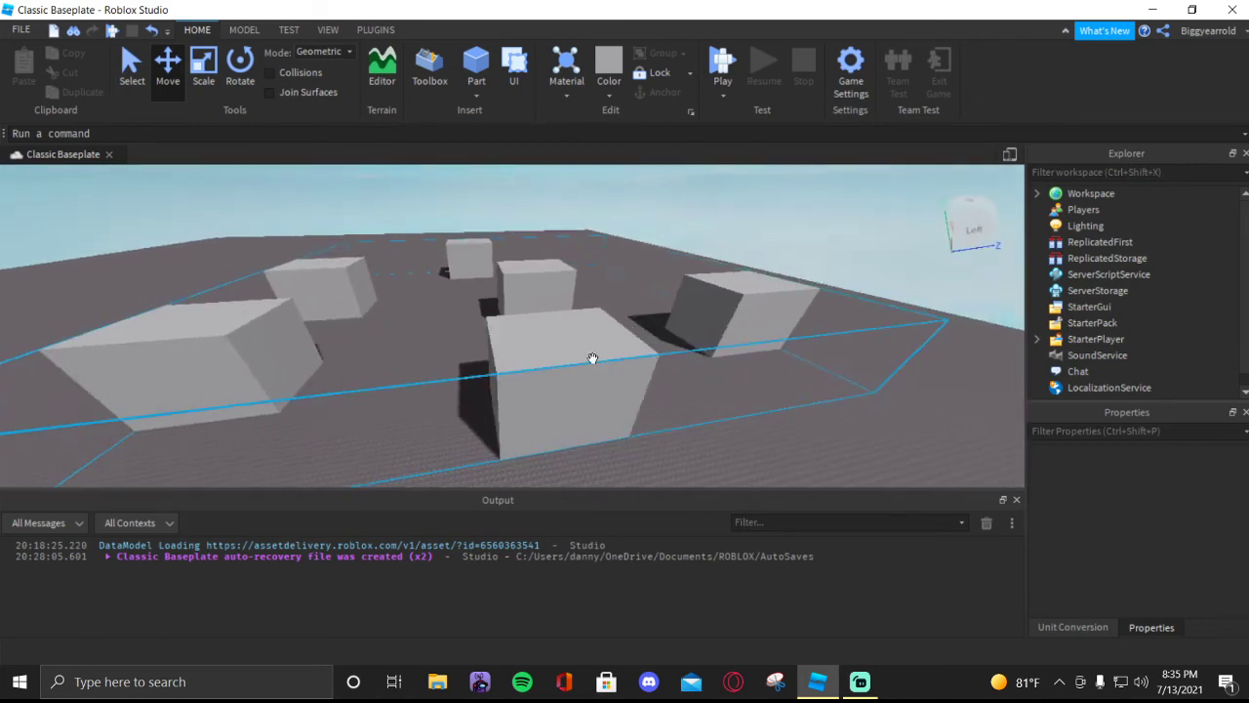
{"action": "right_click_drag", "start_coordinate": [591, 359], "coordinate": [592, 359]}
{"action": "key", "text": "s"}
{"action": "key", "text": "a"}
{"action": "key", "text": "w"}
{"action": "key", "text": "w"}
{"action": "right_click_drag", "start_coordinate": [559, 274], "coordinate": [558, 275]}
{"action": "key", "text": "a"}
{"action": "key", "text": "s"}
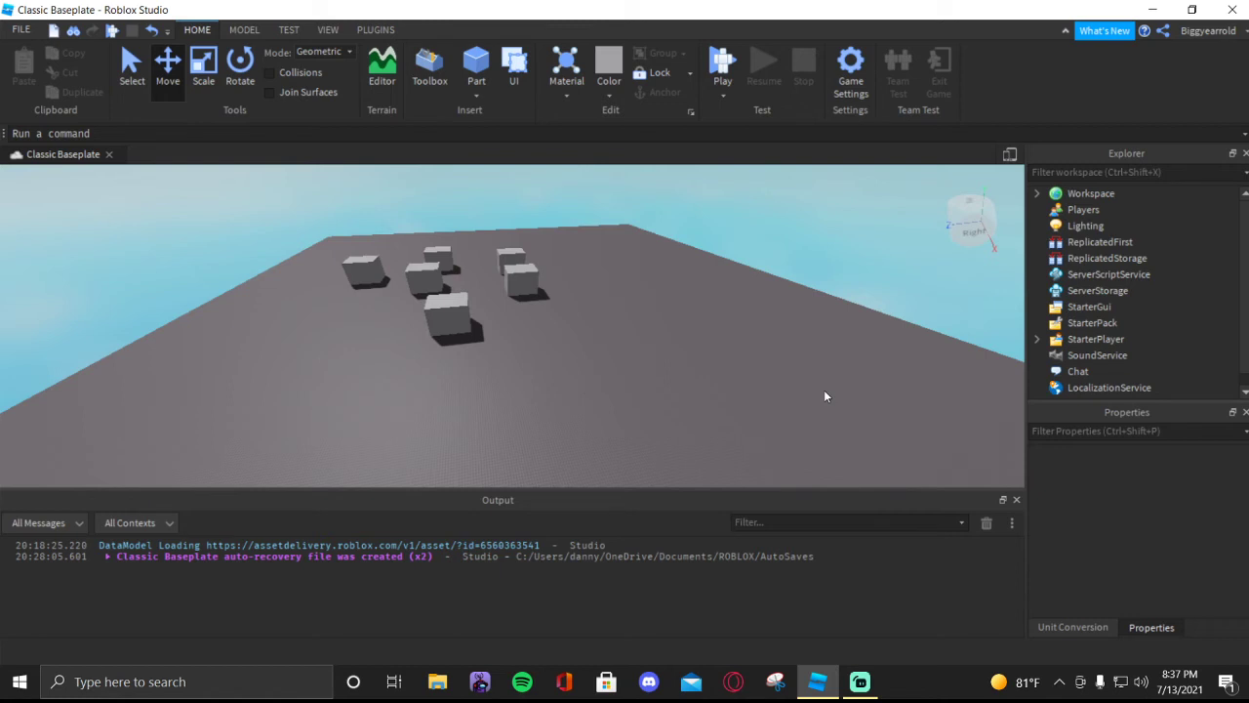
{"action": "right_click_drag", "start_coordinate": [772, 345], "coordinate": [571, 297]}
{"action": "key", "text": "w"}
{"action": "key", "text": "w"}
{"action": "right_click_drag", "start_coordinate": [612, 250], "coordinate": [612, 250]}
{"action": "key", "text": "s"}
{"action": "key", "text": "w"}
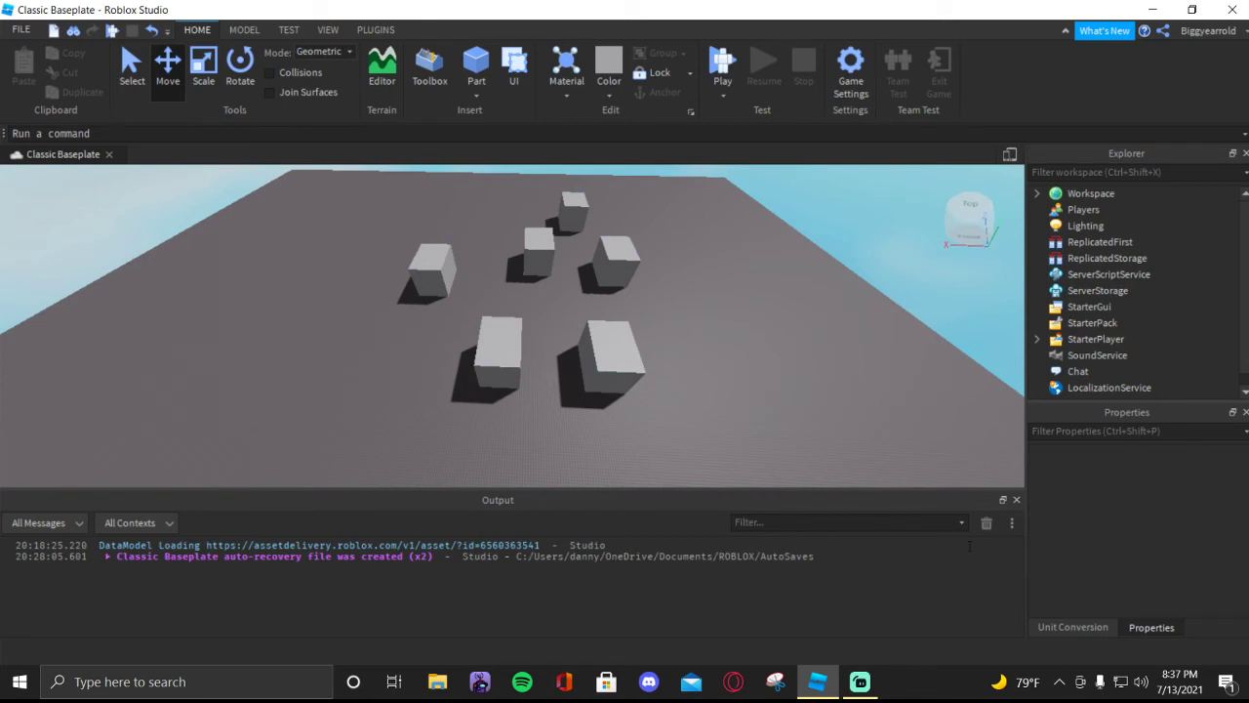
{"action": "right_click_drag", "start_coordinate": [706, 282], "coordinate": [706, 283]}
{"action": "key", "text": "w"}
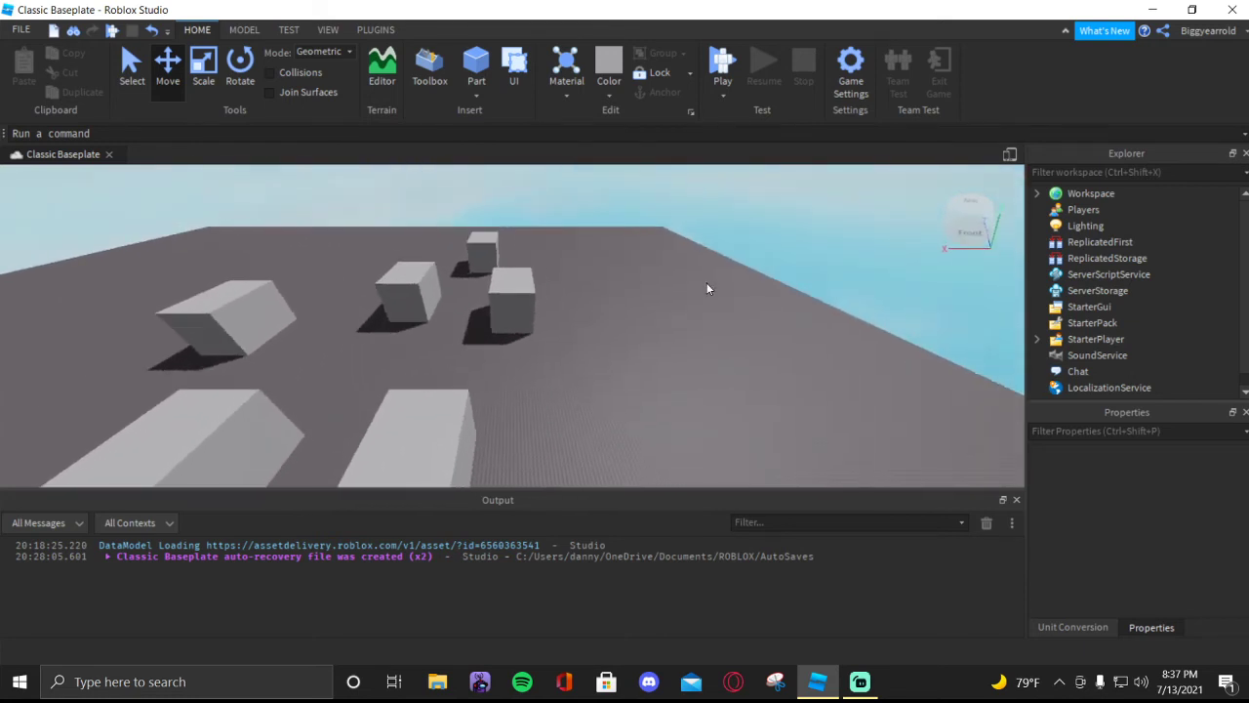
- Show the installed plugin tools and check the Create leaderstats tool for its own options
{"action": "left_click", "coordinate": [366, 29]}
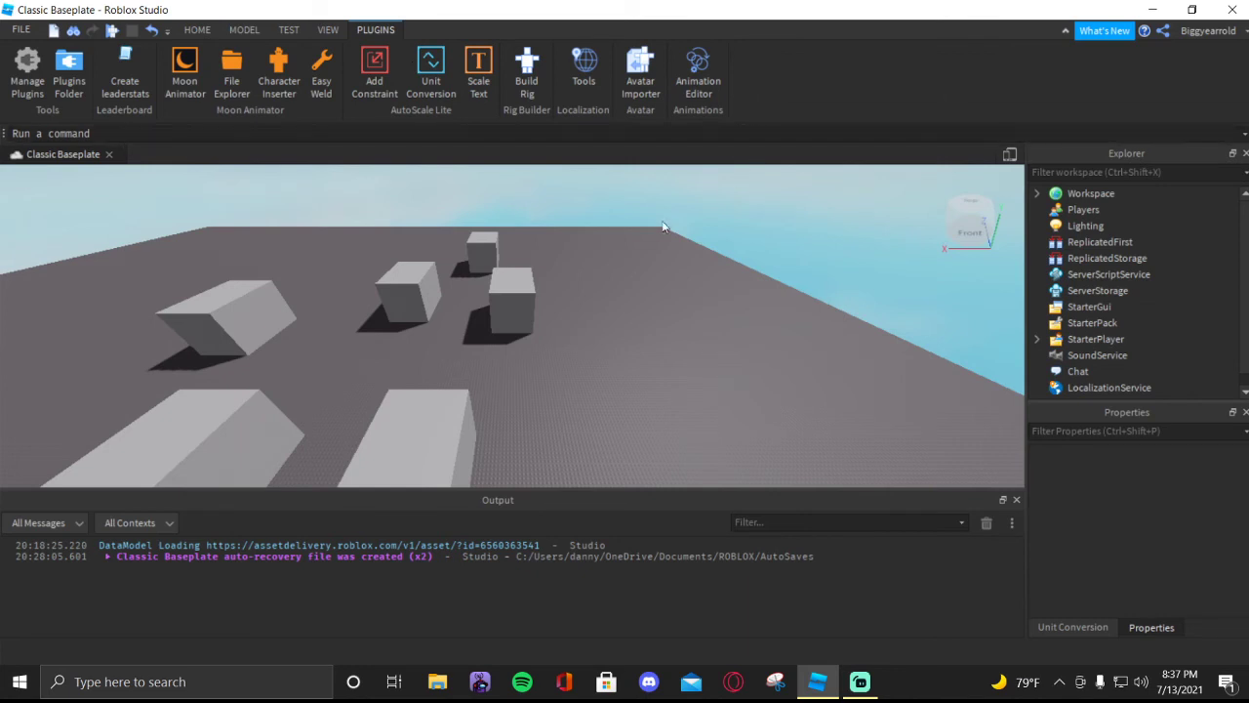
{"action": "right_click", "coordinate": [131, 87]}
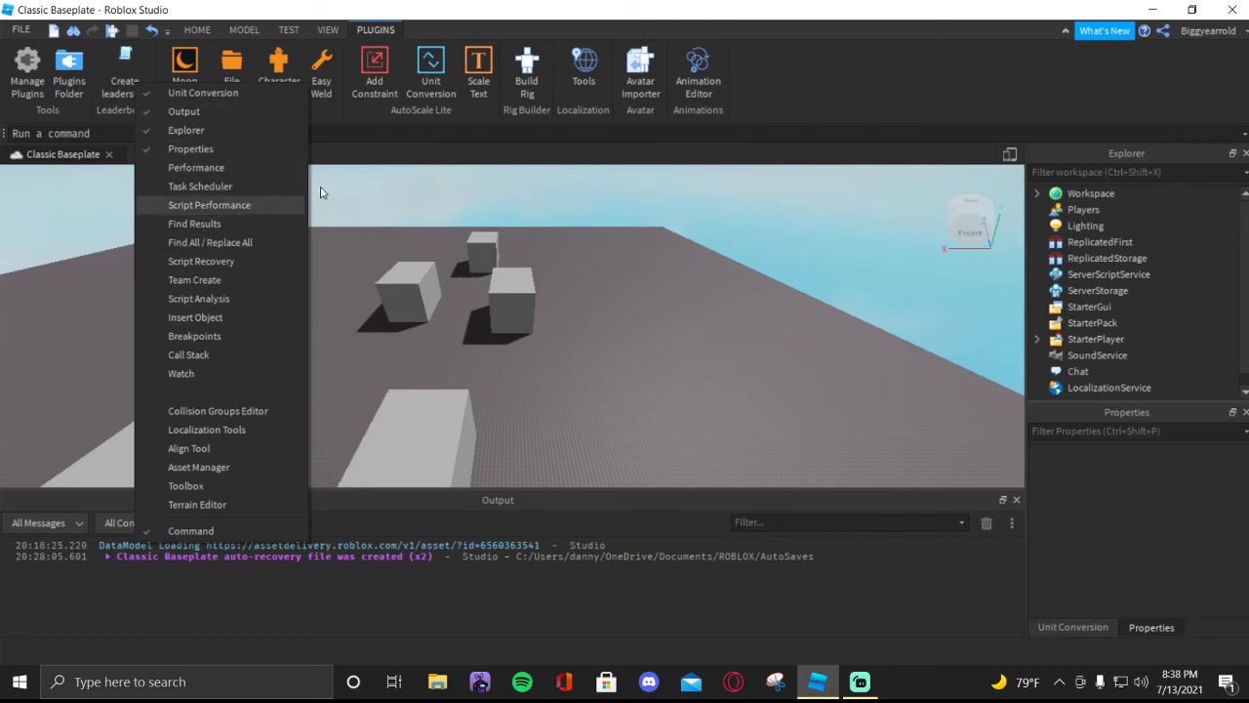
{"action": "left_click", "coordinate": [841, 87]}
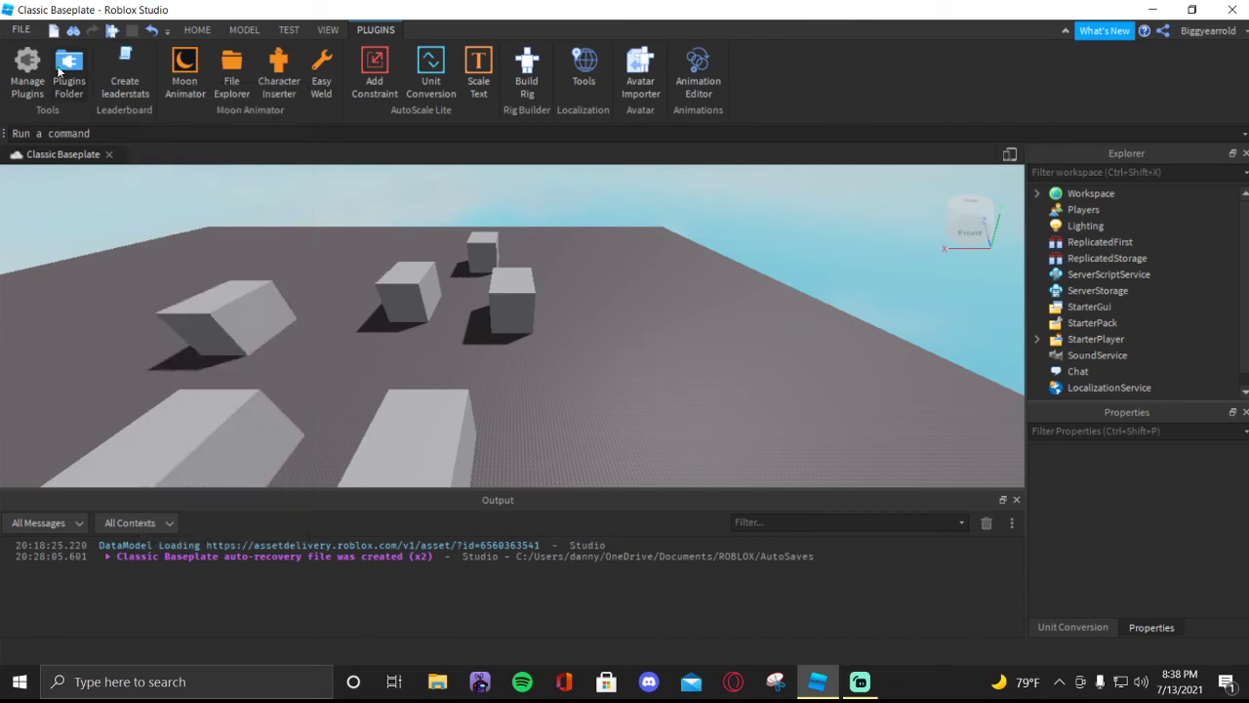
{"action": "left_click", "coordinate": [127, 83]}
{"action": "right_click", "coordinate": [125, 86]}
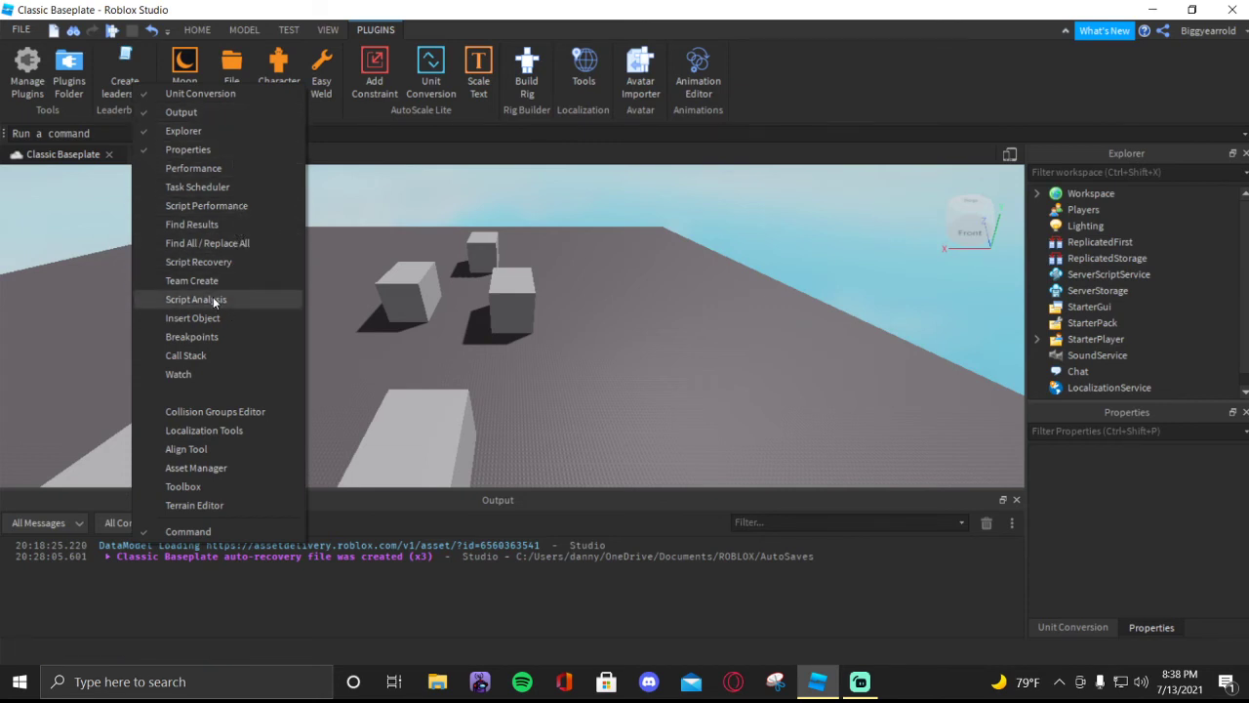
{"action": "left_click", "coordinate": [786, 65]}
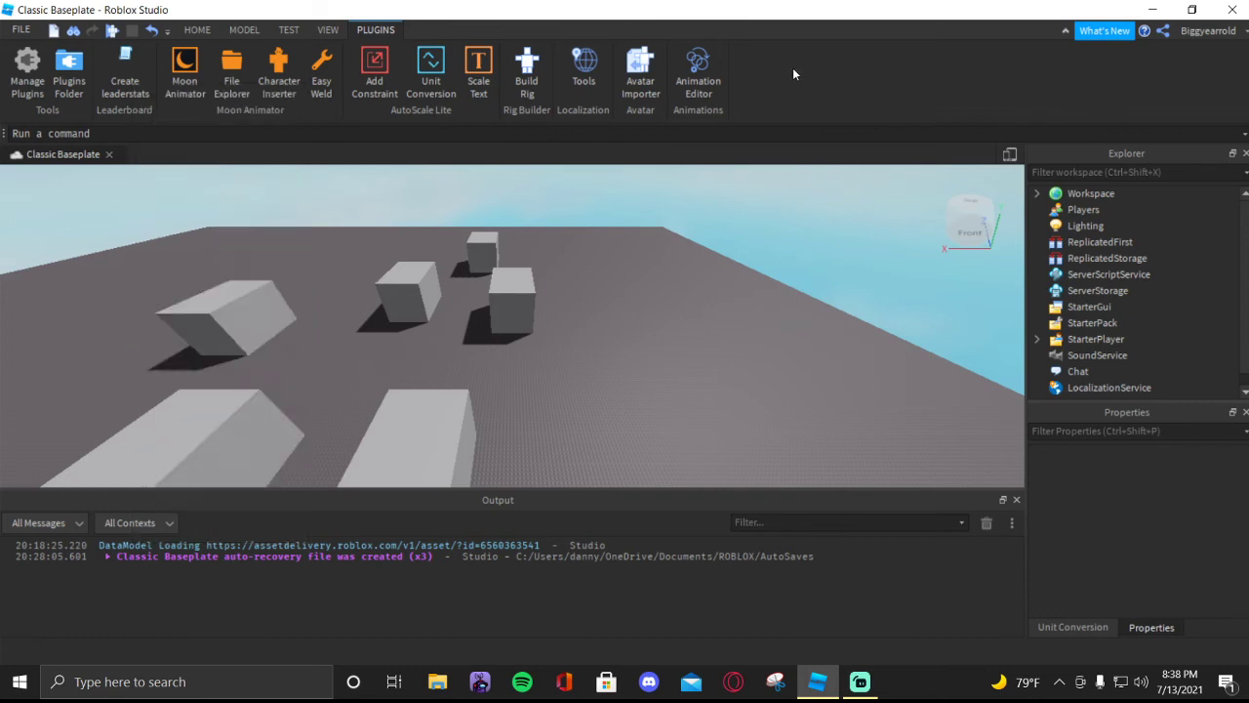
- Inspect the Script Injection permission of the Leader board Creator plugin in the plugin manager and close the manager
{"action": "left_click", "coordinate": [29, 74]}
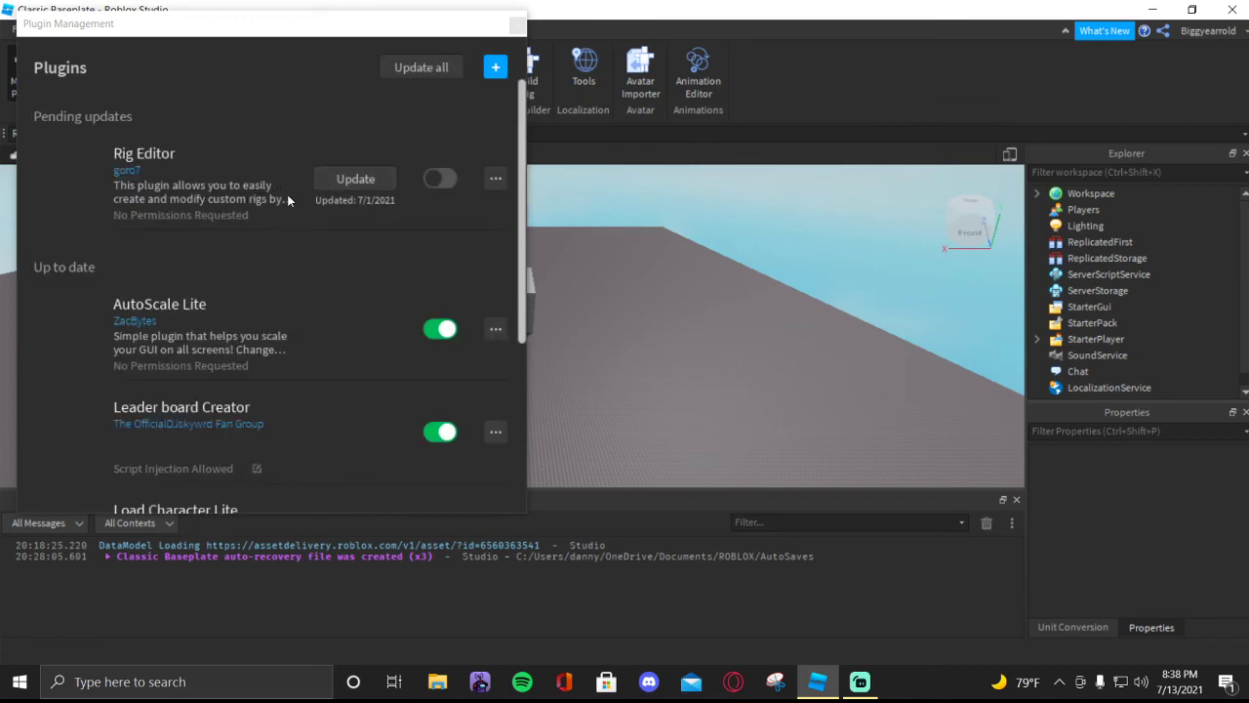
{"action": "scroll", "coordinate": [439, 289], "scroll_direction": "down", "scroll_amount": 5}
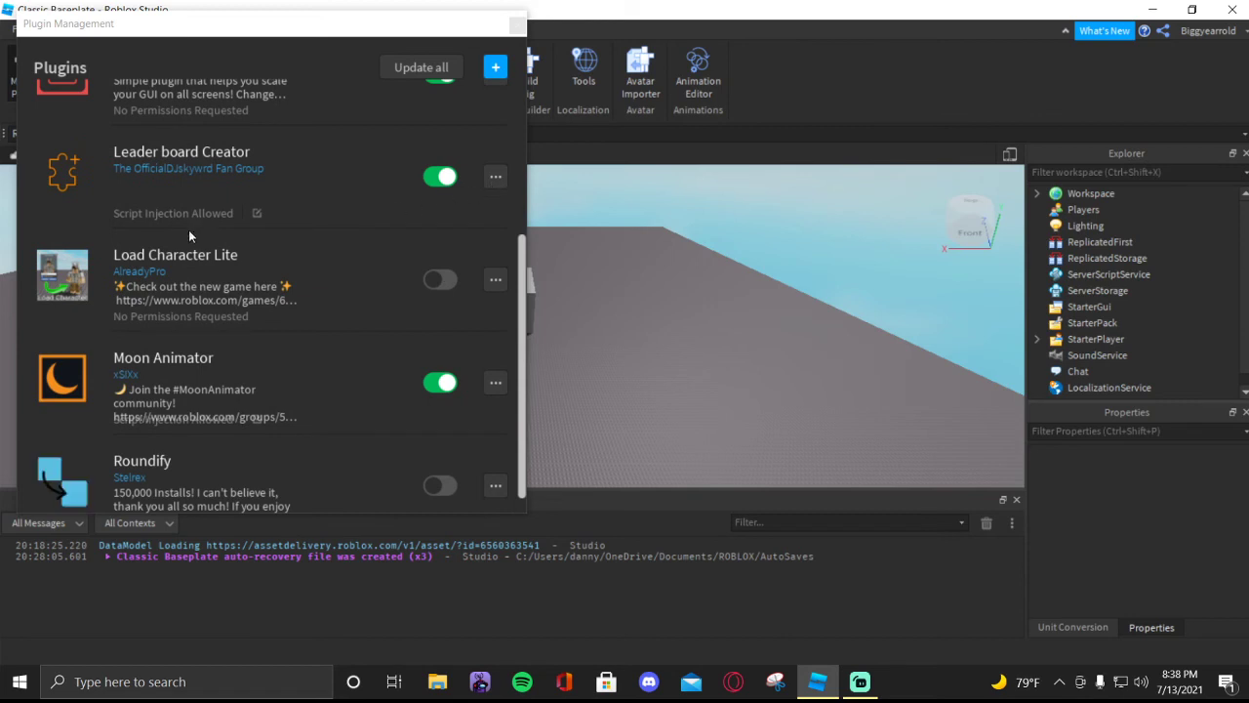
{"action": "left_click", "coordinate": [256, 214]}
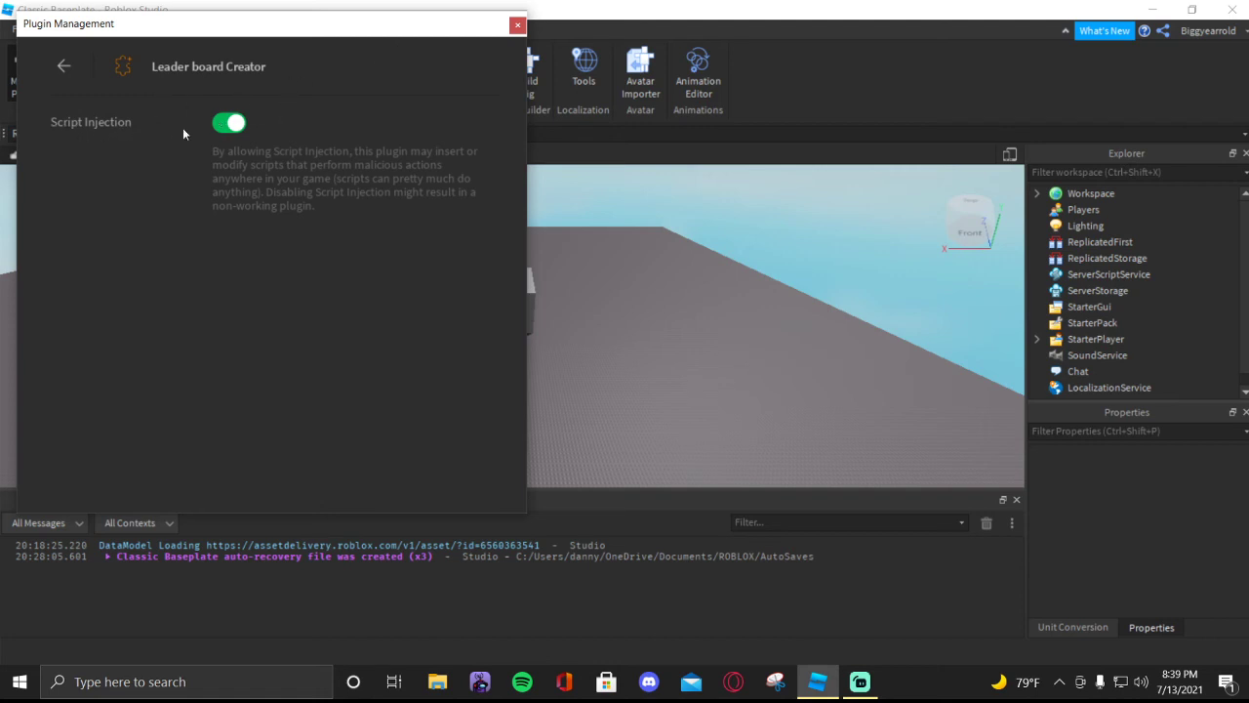
{"action": "left_click", "coordinate": [517, 25]}
{"action": "mouse_move", "coordinate": [1135, 291]}
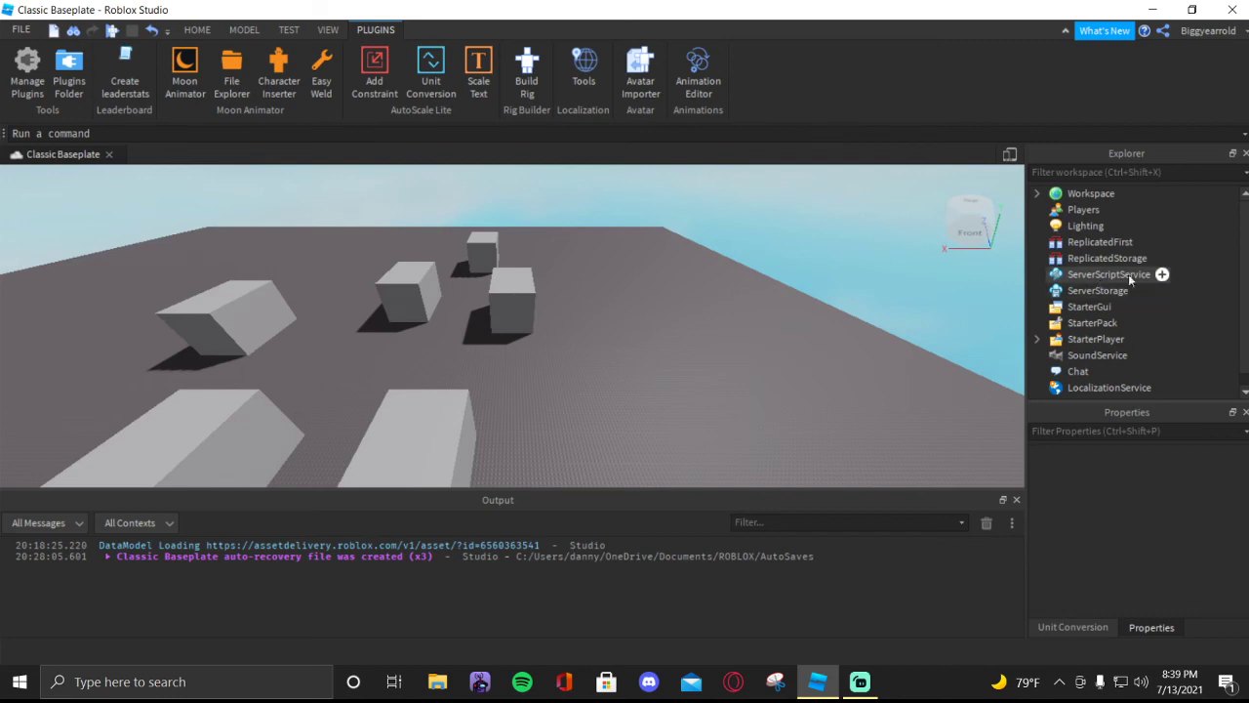
{"action": "left_click", "coordinate": [1162, 277]}
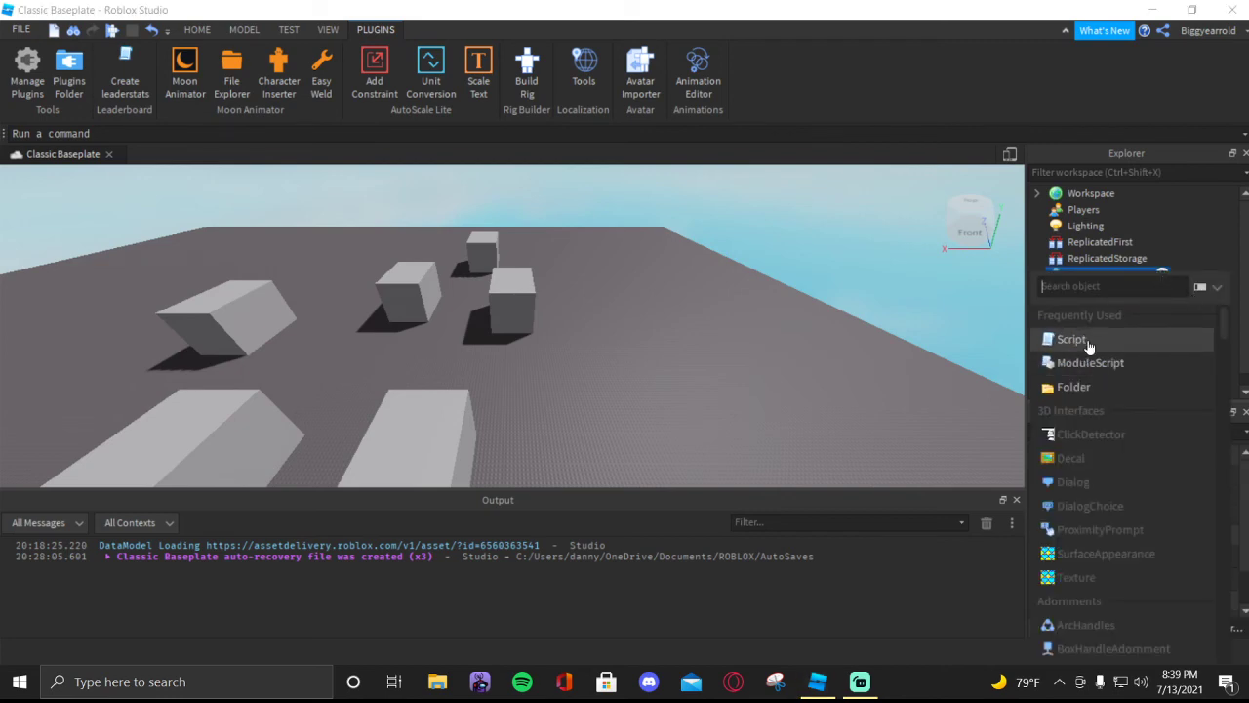
{"action": "left_click", "coordinate": [1192, 241]}
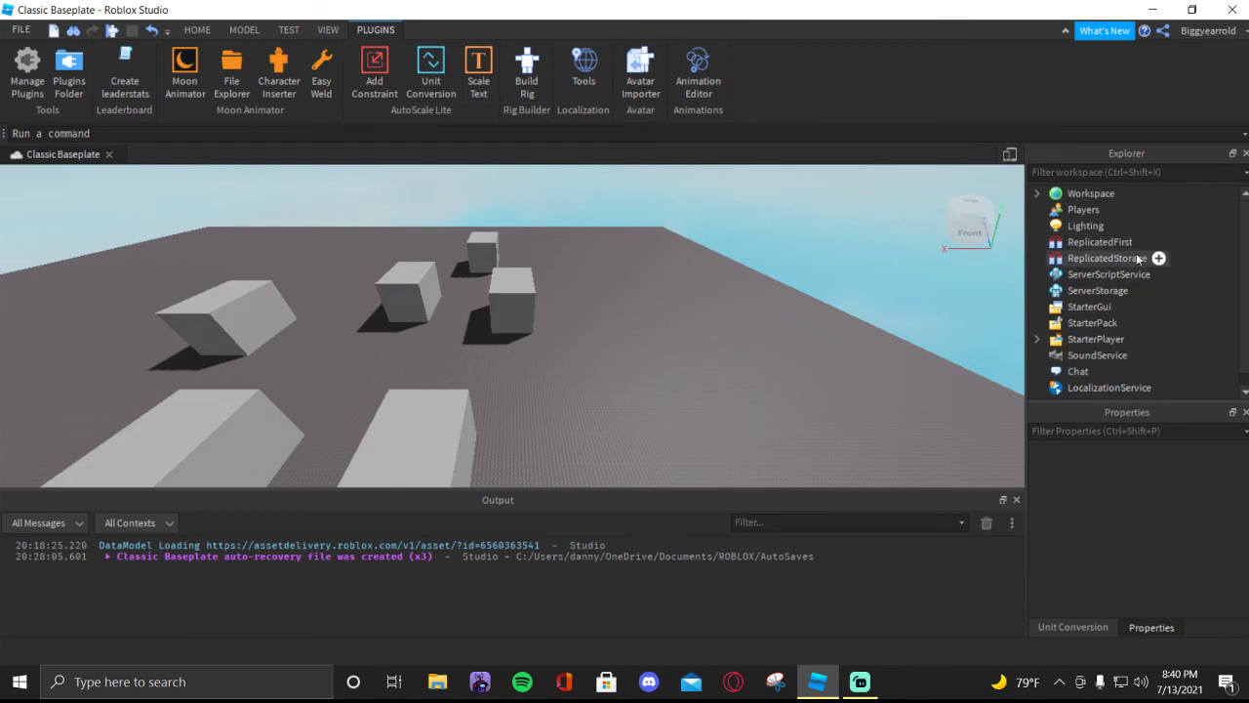
- Insert a Script into ServerScriptService and replace its default code with the gibberish line 8ausdnajbdjanwdlkjansdlkjankwjdajnd
{"action": "left_click", "coordinate": [1160, 274]}
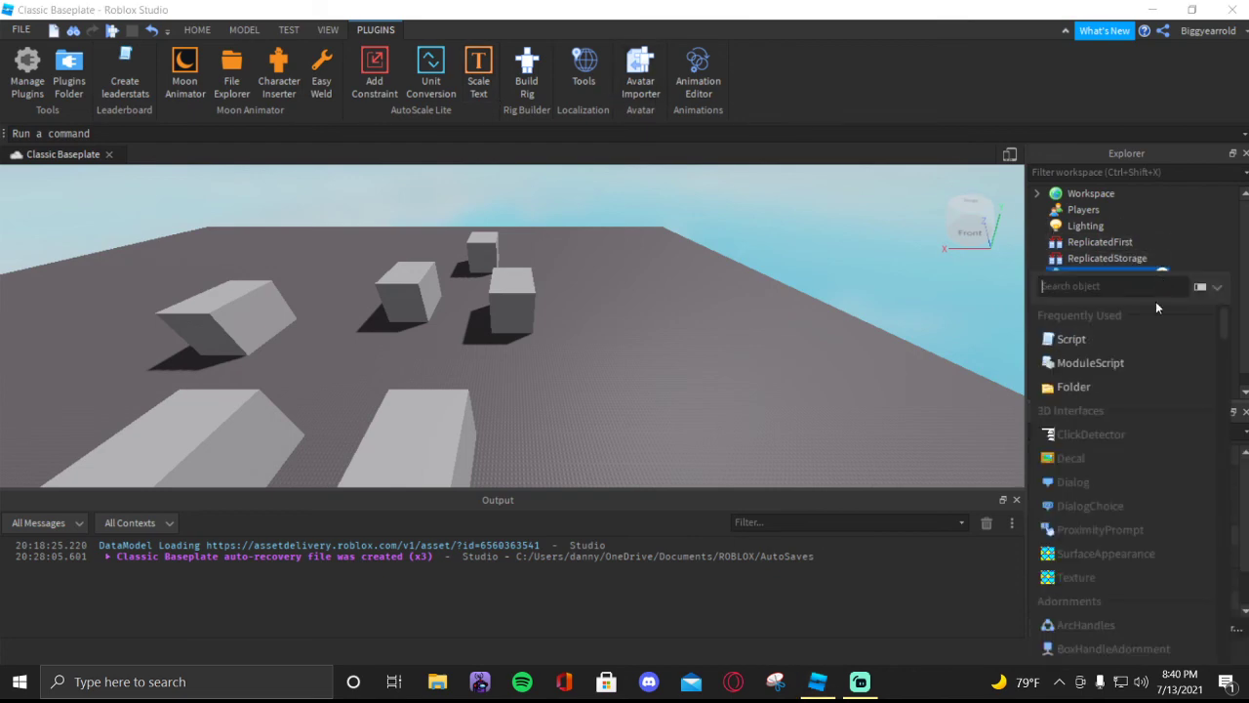
{"action": "left_click", "coordinate": [1071, 339]}
{"action": "key", "text": "ctrl+a"}
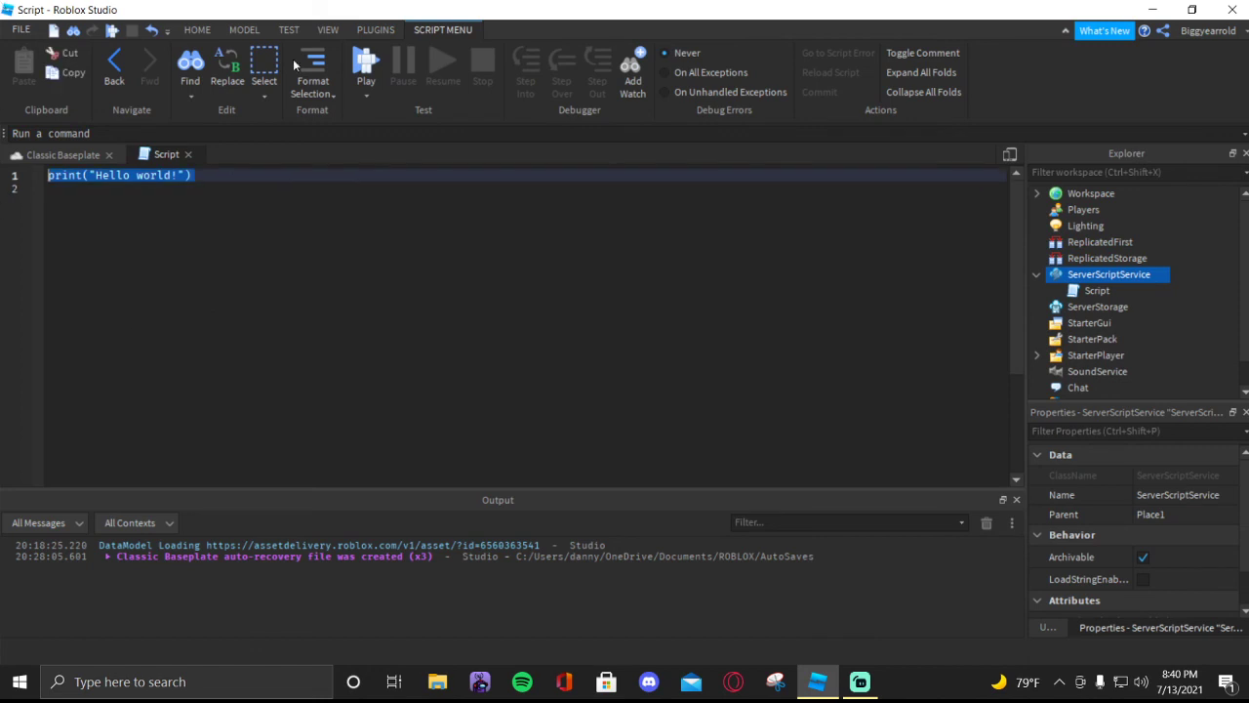
{"action": "type", "text": "Bausdnajbdjanwdlkjan"}
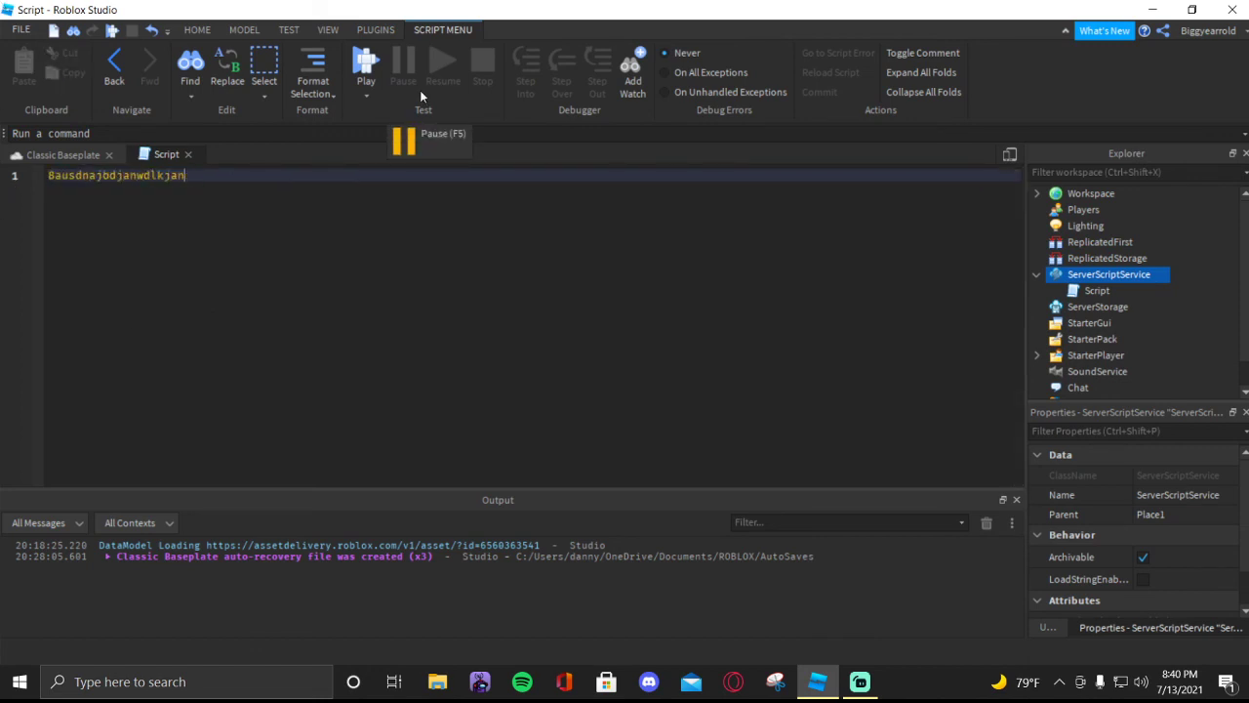
{"action": "type", "text": "sdlkjankwjdajnd"}
{"action": "key", "text": "Return"}
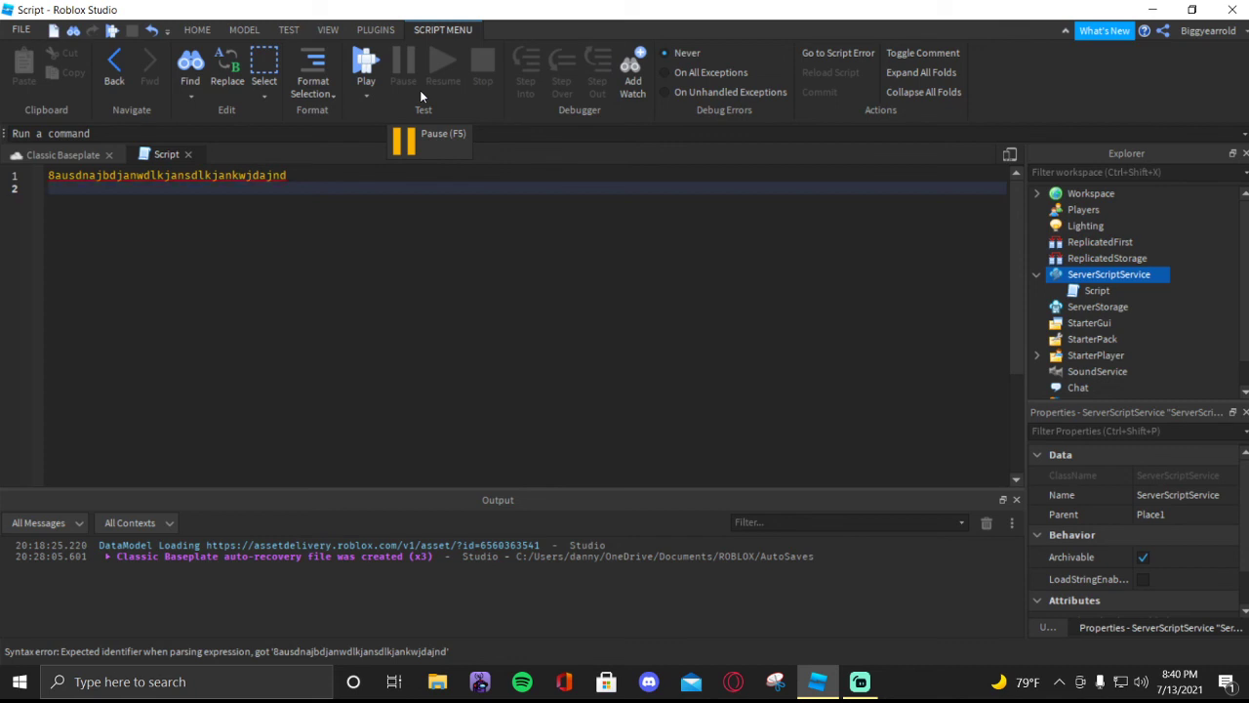
- Add the comment --[[Last saved by RoSync ]] on the script's second line
{"action": "type", "text": "--[["}
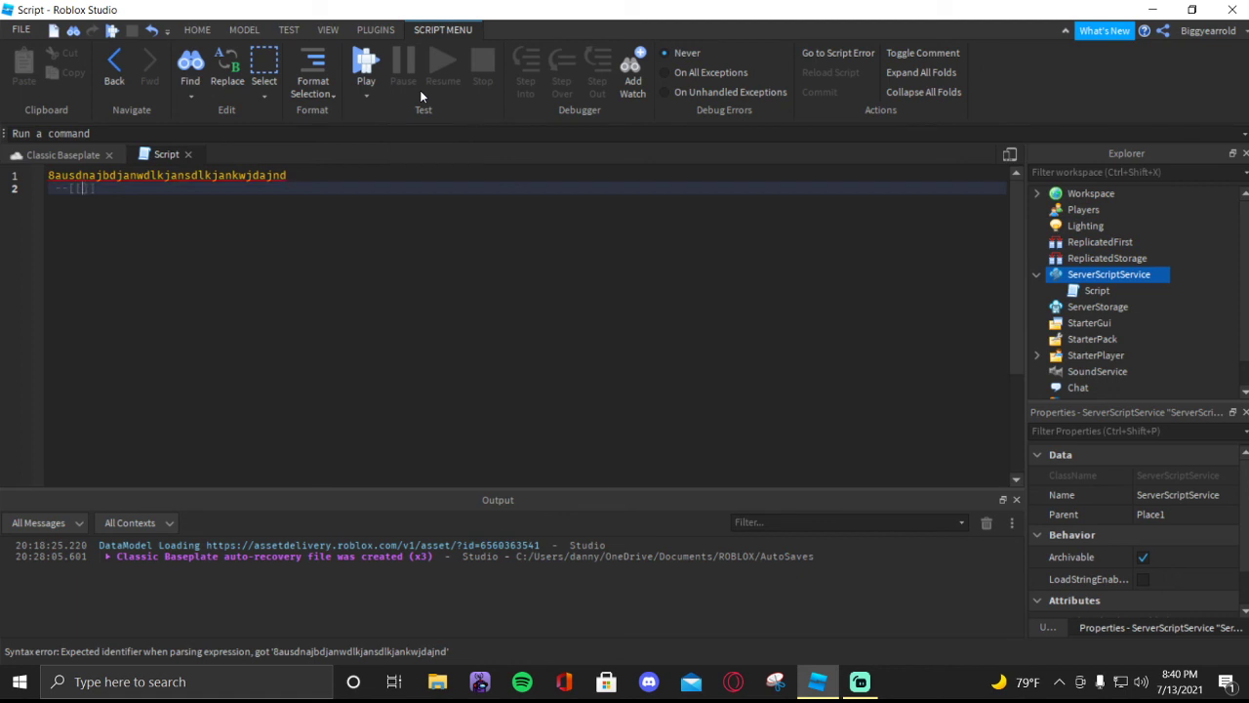
{"action": "type", "text": "Last m"}
{"action": "type", "text": "odif"}
{"action": "key", "text": "BackSpace"}
{"action": "key", "text": "BackSpace"}
{"action": "key", "text": "BackSpace"}
{"action": "key", "text": "BackSpace"}
{"action": "key", "text": "BackSpace"}
{"action": "type", "text": "updated"}
{"action": "key", "text": "BackSpace"}
{"action": "key", "text": "BackSpace"}
{"action": "key", "text": "BackSpace"}
{"action": "key", "text": "BackSpace"}
{"action": "key", "text": "BackSpace"}
{"action": "key", "text": "BackSpace"}
{"action": "type", "text": "saved on"}
{"action": "type", "text": "ay"}
{"action": "type", "text": " B"}
{"action": "type", "text": "oSyn"}
{"action": "type", "text": "c"}
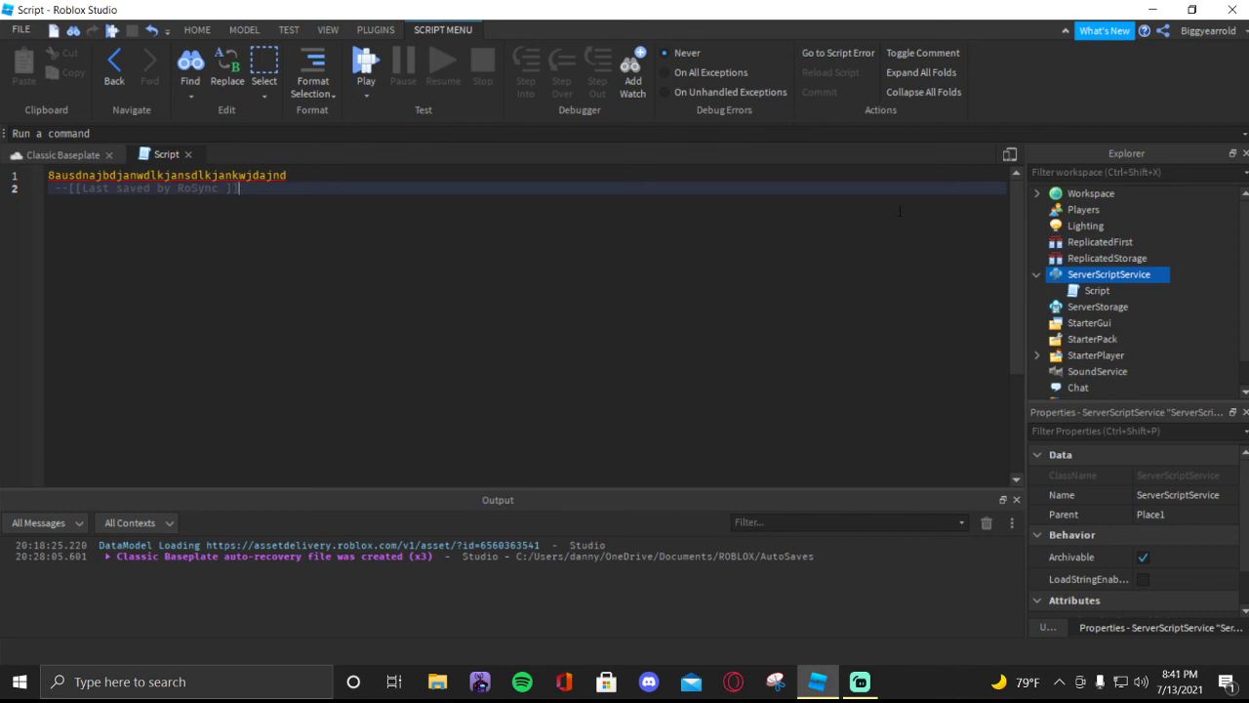
- Remove the comment line from the script and delete the script from ServerScriptService
{"action": "left_click_drag", "start_coordinate": [326, 200], "coordinate": [3, 195]}
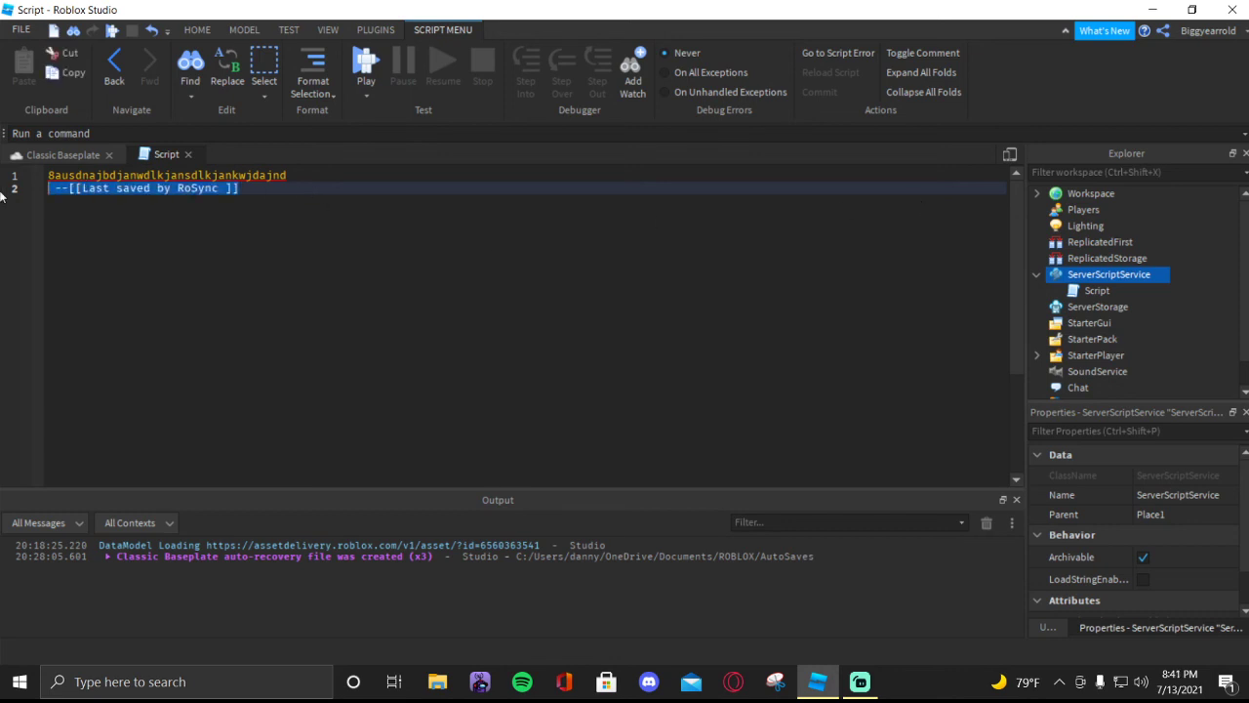
{"action": "key", "text": "BackSpace"}
{"action": "key", "text": "BackSpace"}
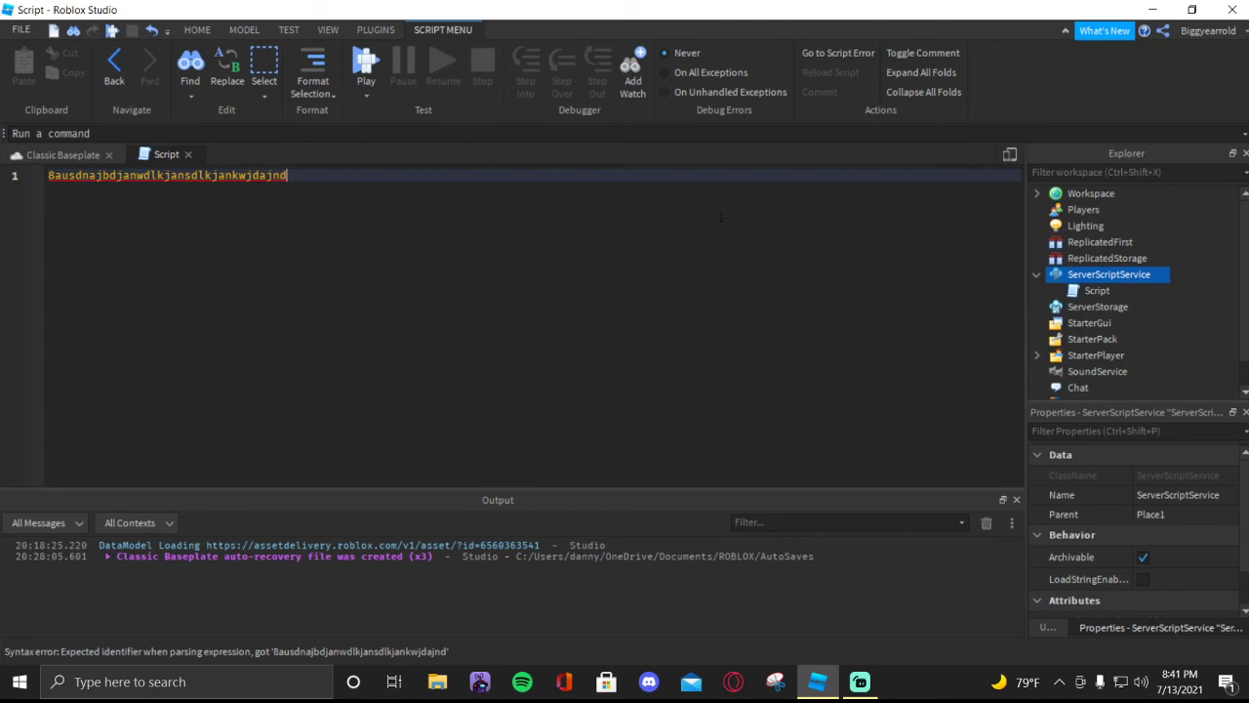
{"action": "right_click", "coordinate": [1086, 289]}
{"action": "left_click", "coordinate": [1063, 133]}
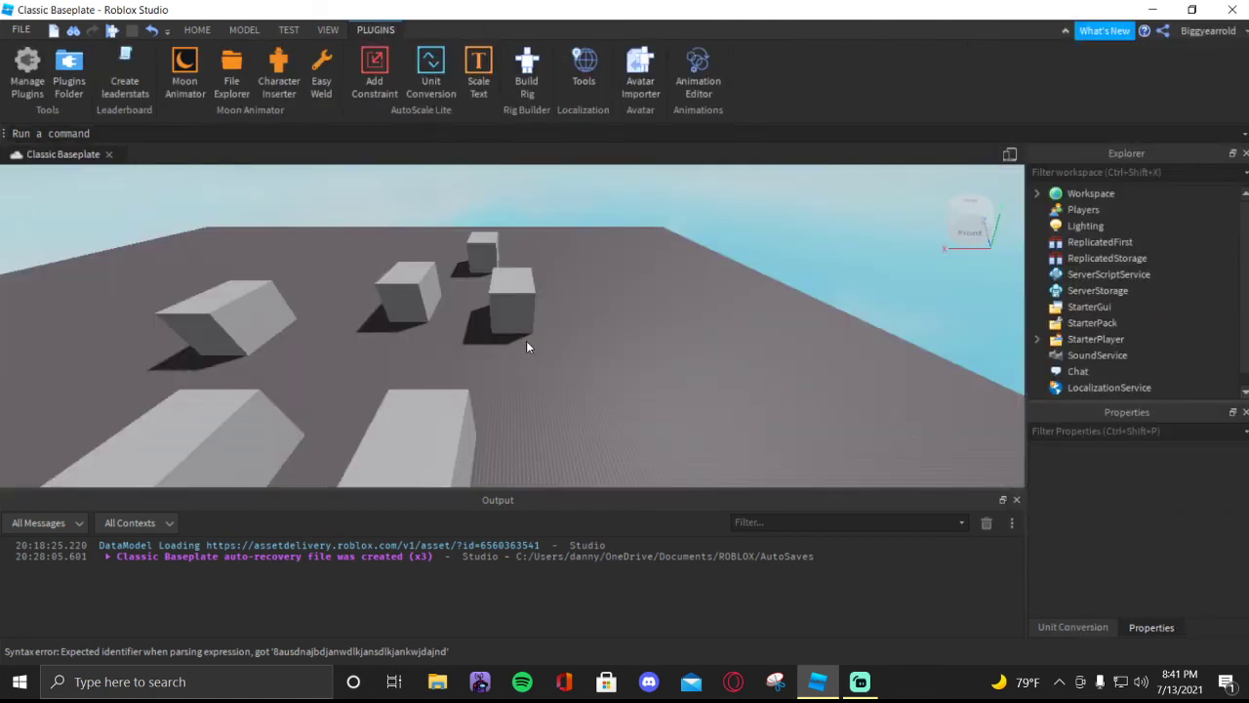
{"action": "key", "text": "w"}
{"action": "right_click_drag", "start_coordinate": [741, 296], "coordinate": [731, 293]}
{"action": "key", "text": "d"}
{"action": "scroll", "coordinate": [569, 313], "scroll_direction": "down", "scroll_amount": 6}
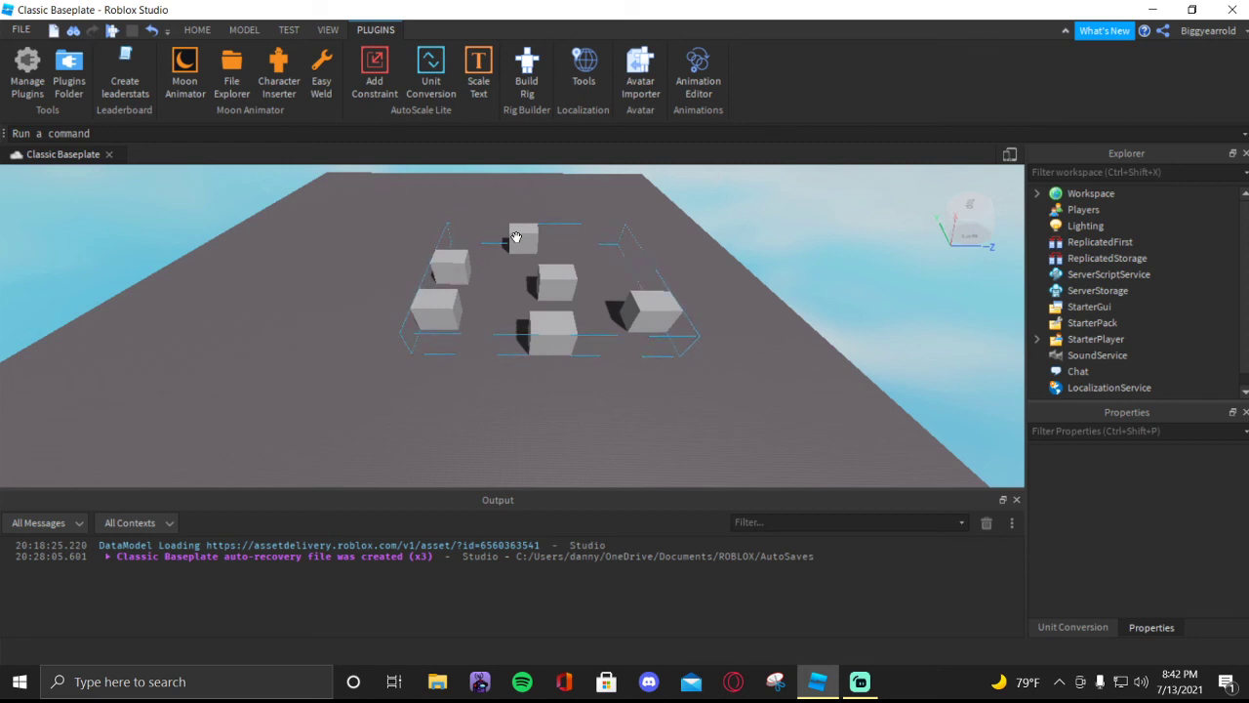
{"action": "left_click", "coordinate": [502, 432]}
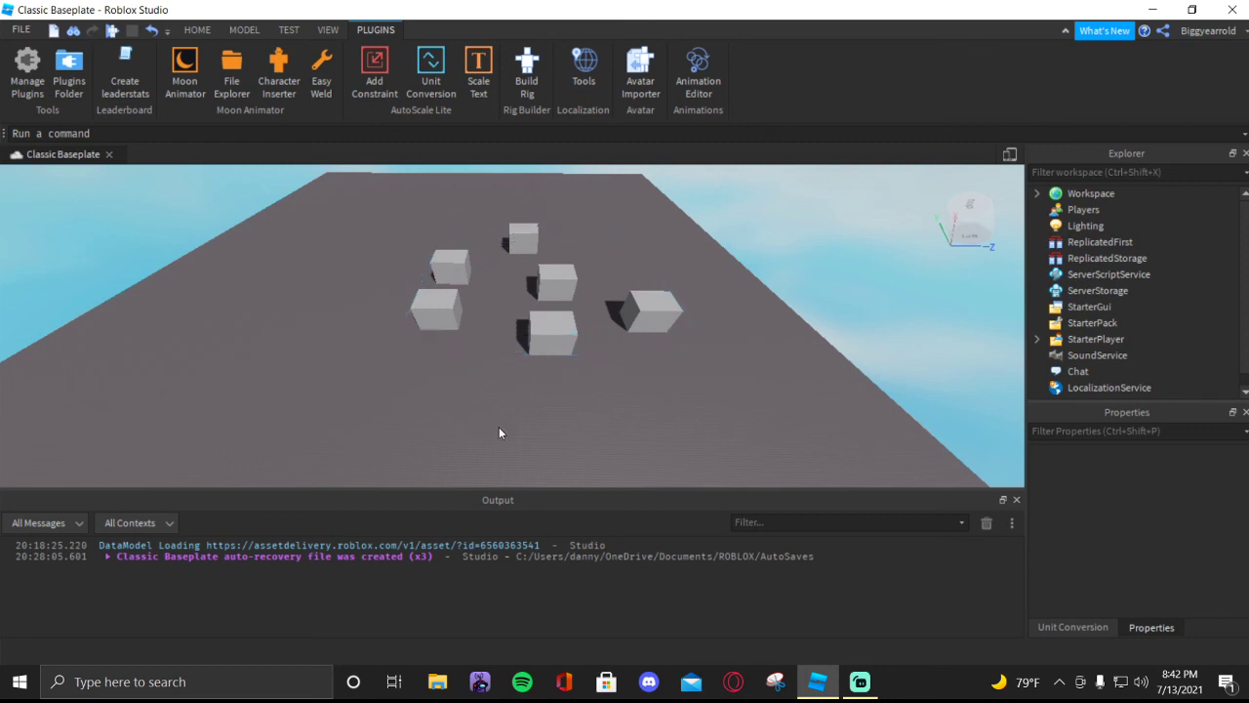